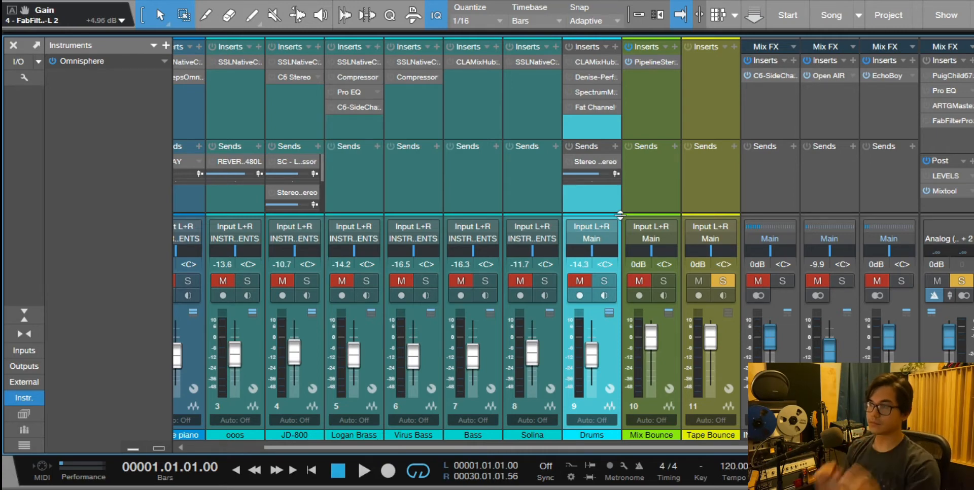
Mute the Tape Bounce channel and solo the instrument and Drums channels from ooos through Drums.
shift+click(237, 369)
click(224, 280)
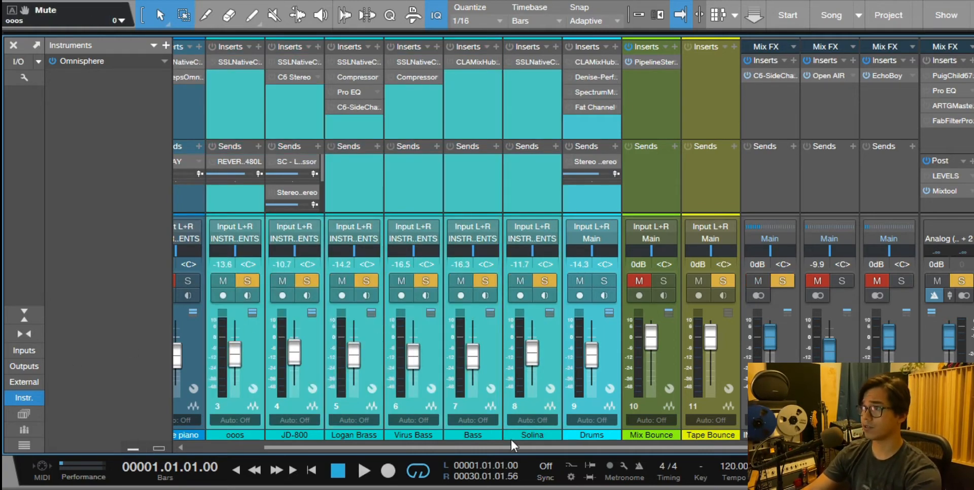
click(700, 283)
click(760, 282)
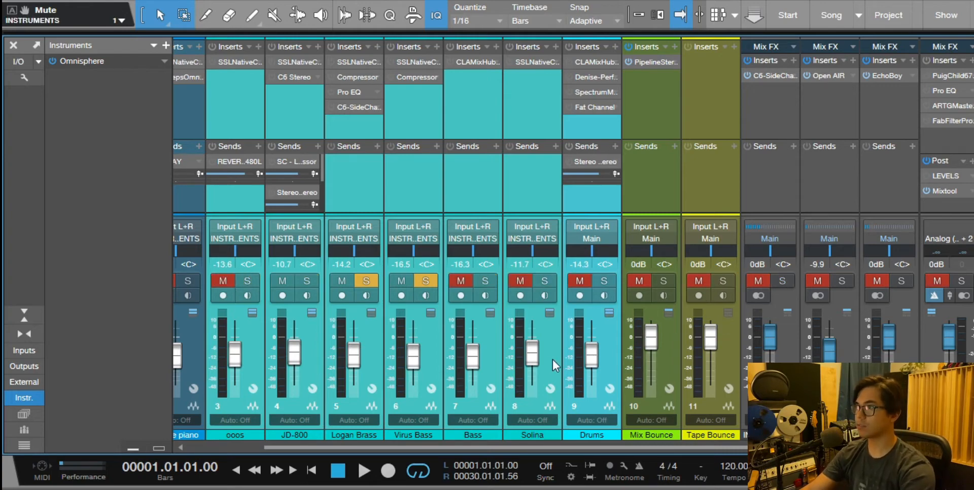
click(607, 354)
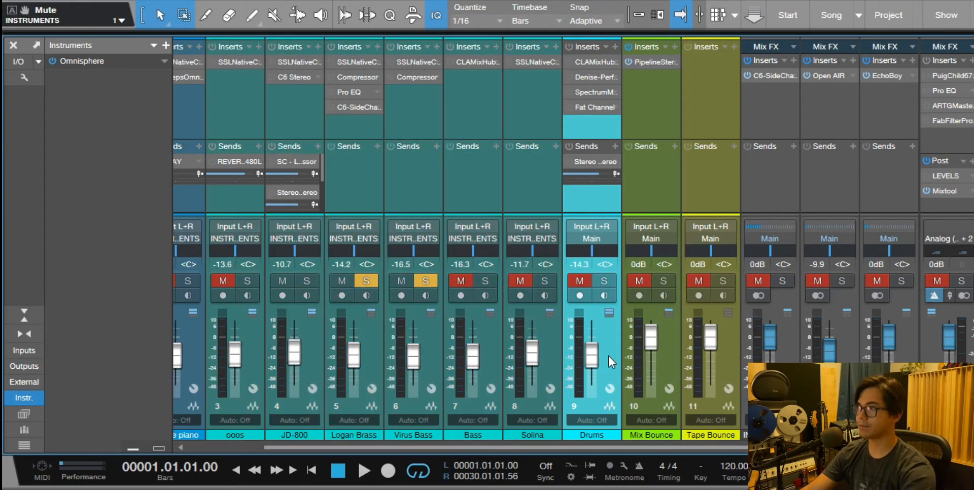
shift+click(258, 345)
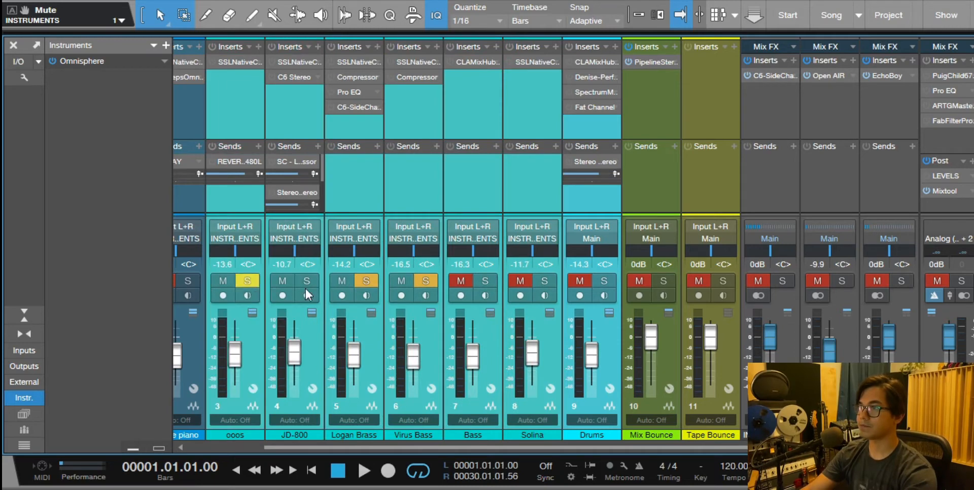
click(250, 282)
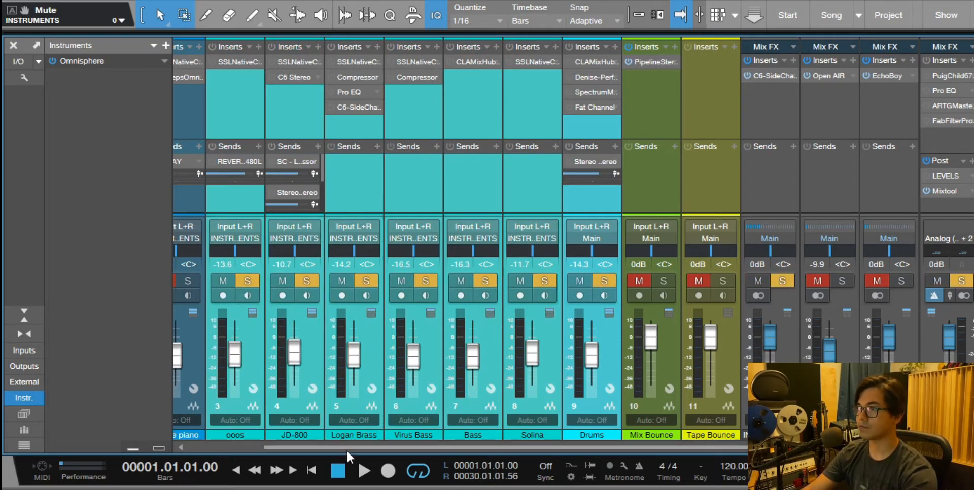
Clear the multi-channel selection in the mixer by selecting only the Chime piano channel.
drag(346, 449, 272, 449)
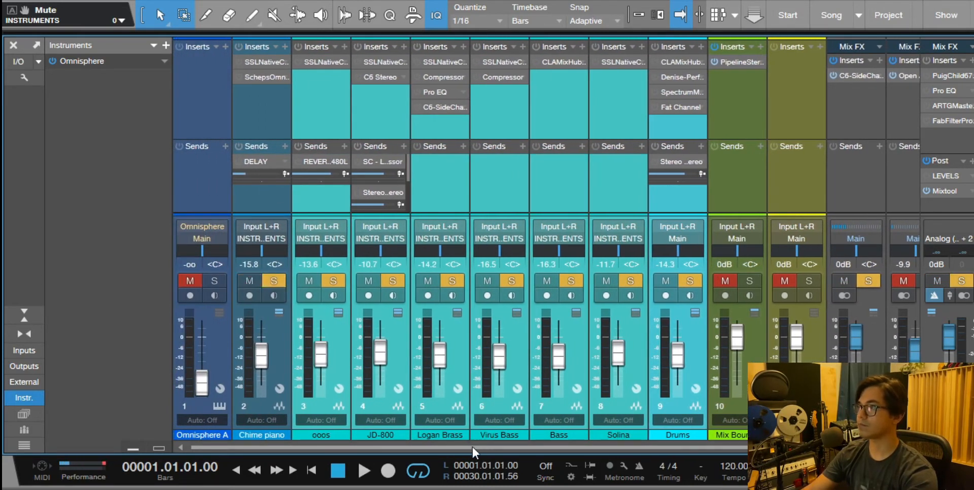
drag(471, 445, 415, 433)
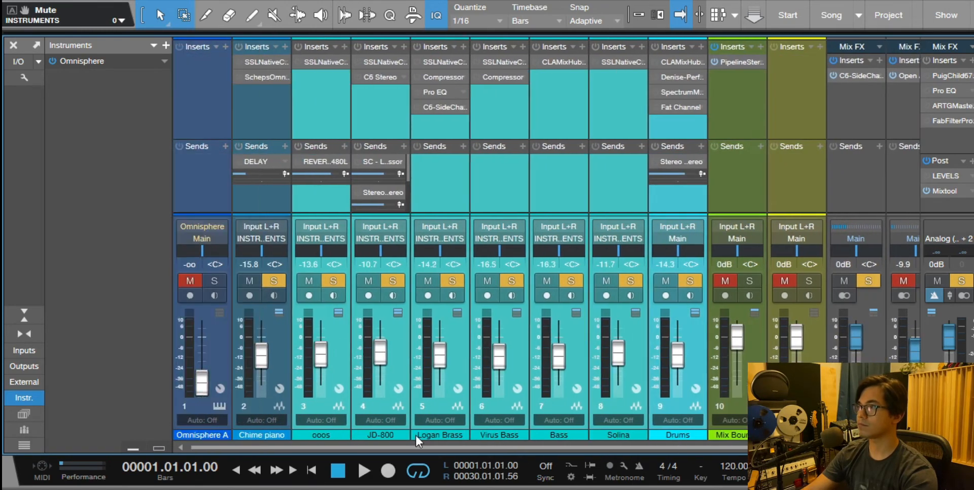
click(278, 339)
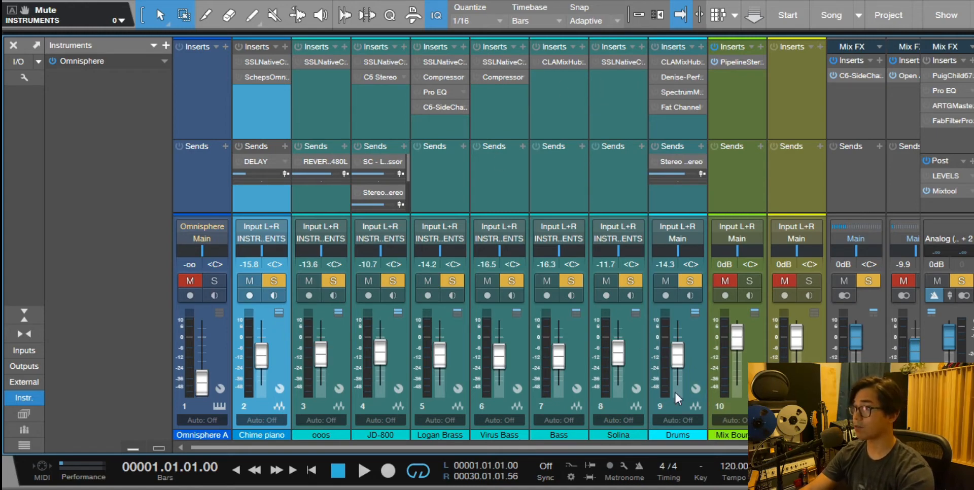
Play the song from the start in the arrangement view and reduce the track heights to Tiny.
key(F3)
key(space)
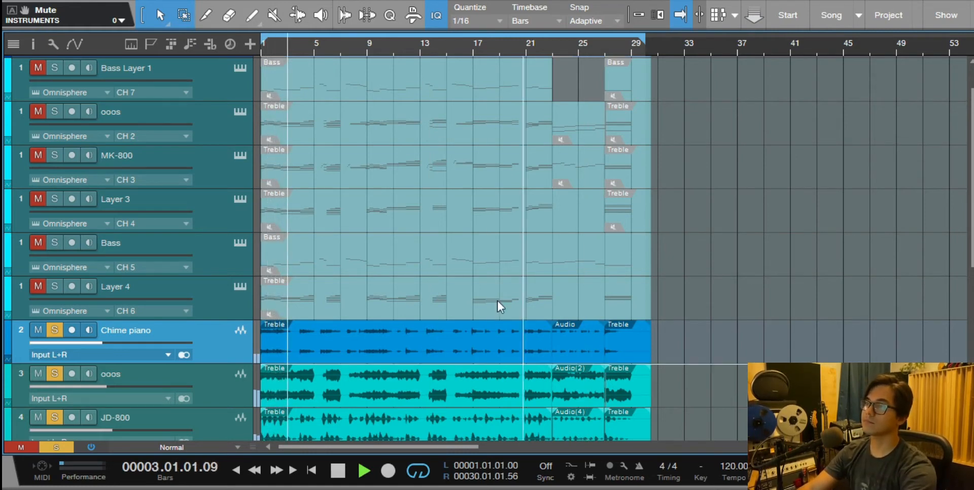
key(f)
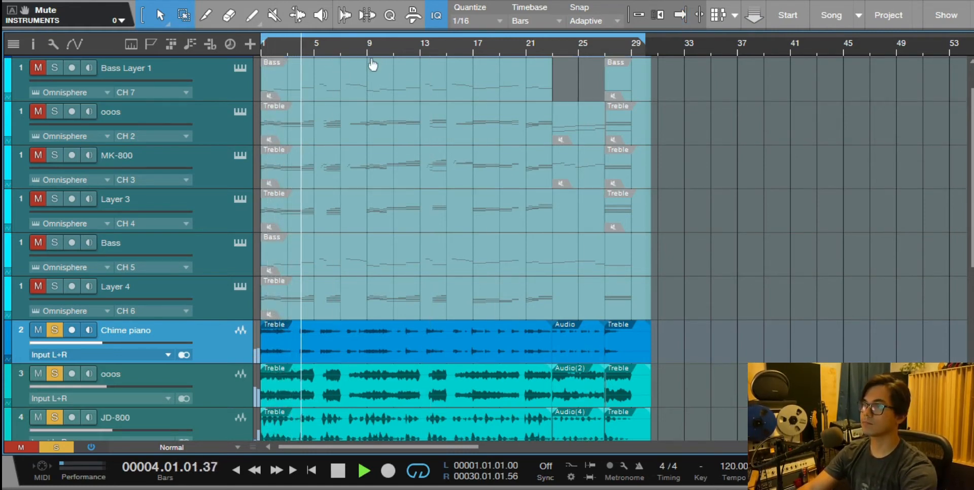
mouse_move(253, 447)
mouse_down()
mouse_move(253, 411)
mouse_move(251, 446)
mouse_up()
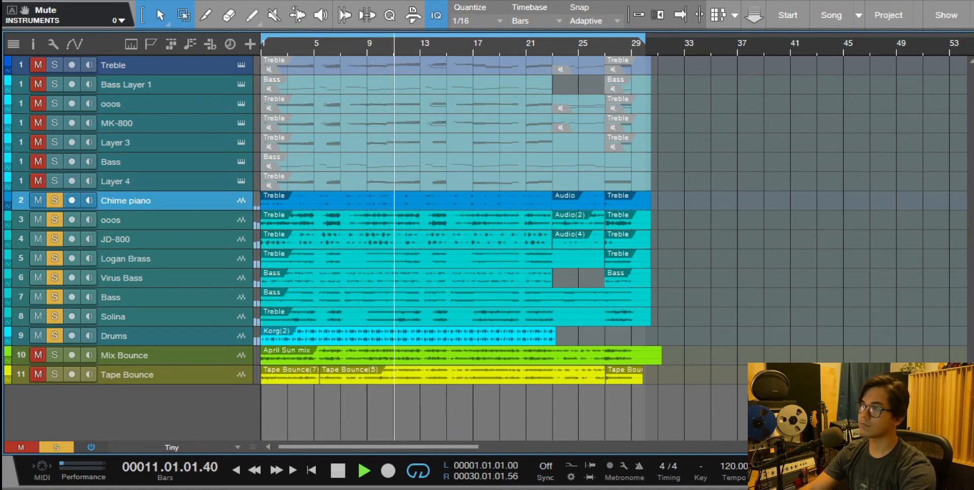
Set the gain of the Main output's post-fader Mixtool to -5.52 dB, then return to the arrangement and stop playback.
key(F3)
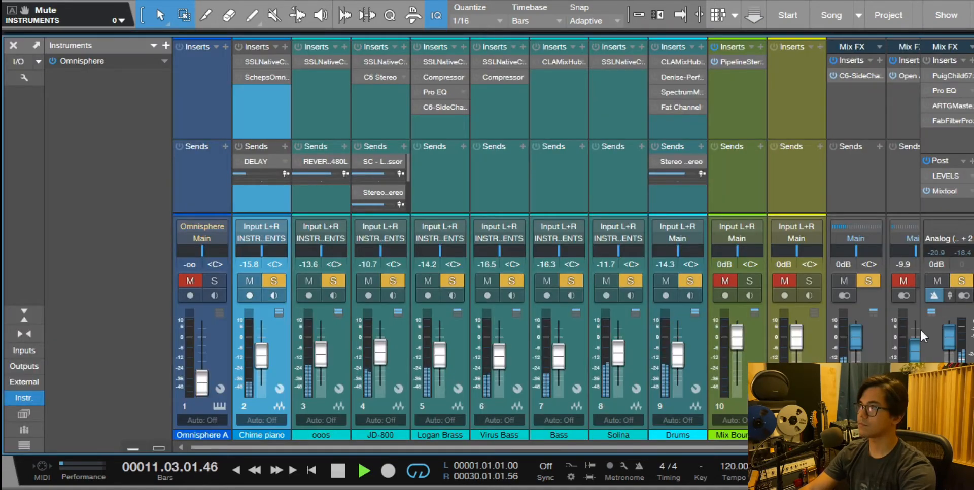
click(945, 191)
mouse_move(209, 133)
mouse_down()
mouse_move(228, 147)
mouse_move(220, 135)
mouse_up()
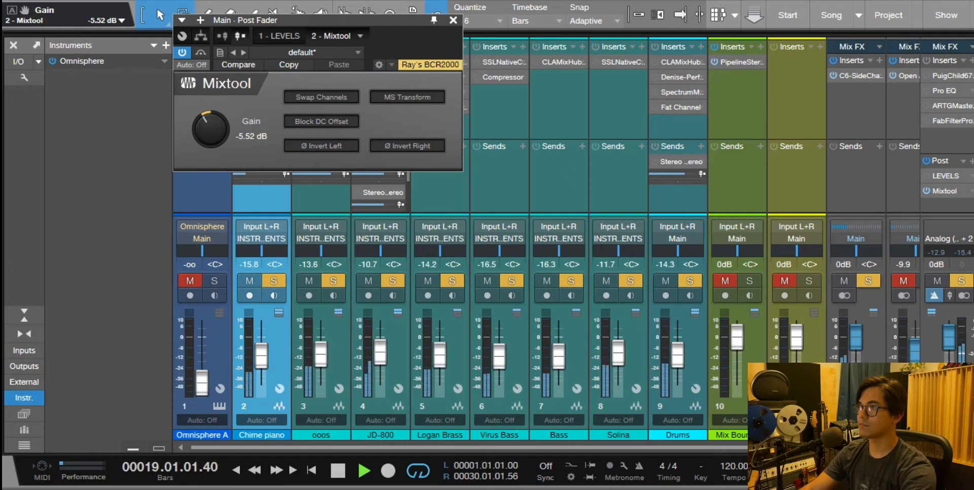
click(453, 20)
key(F3)
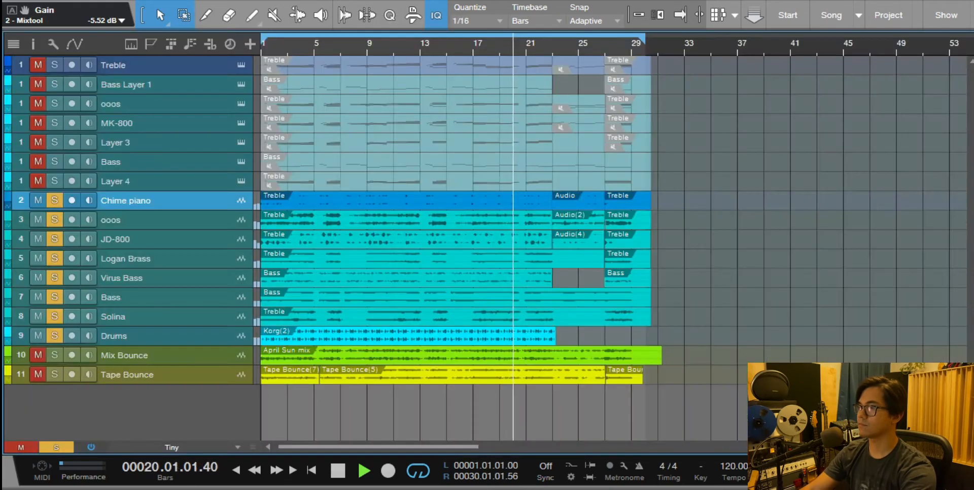
key(space)
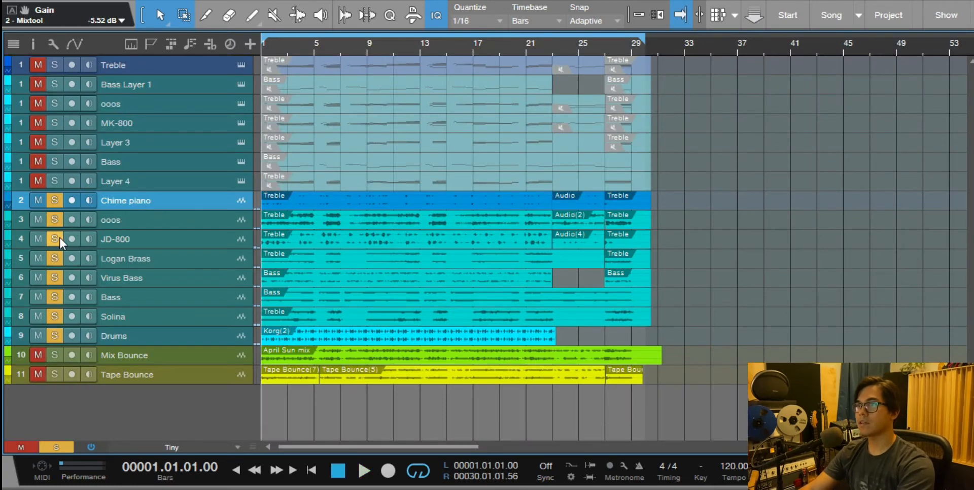
Open the Omnisphere instrument, inspect the multi mixer and part 1's Celeste - Vibra Retro patch, and close it.
click(241, 65)
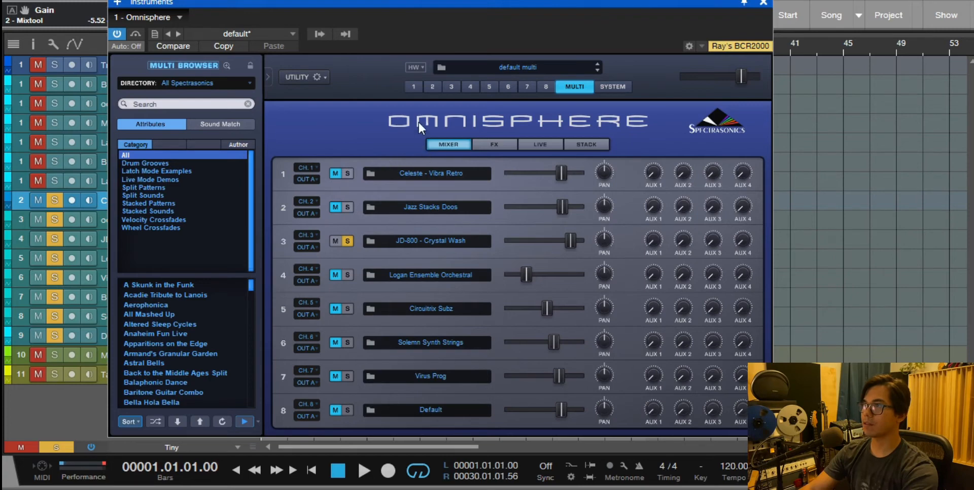
click(412, 87)
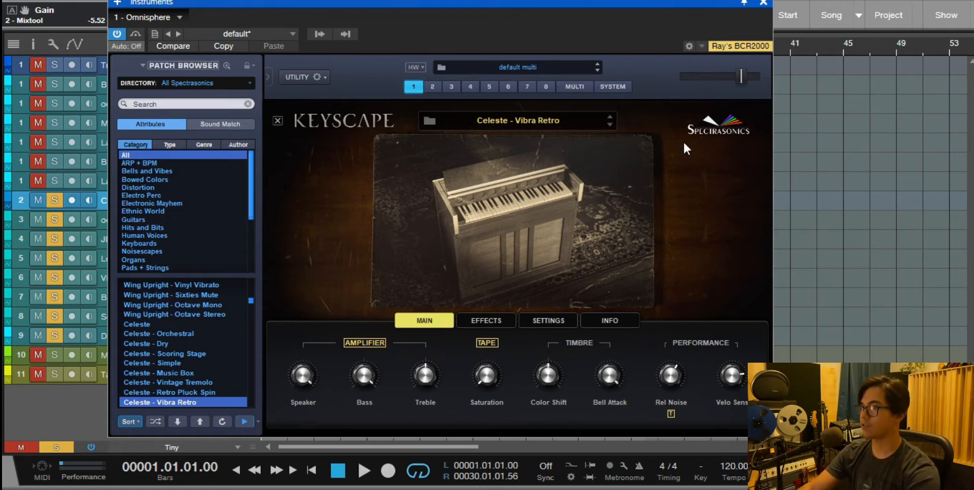
click(763, 3)
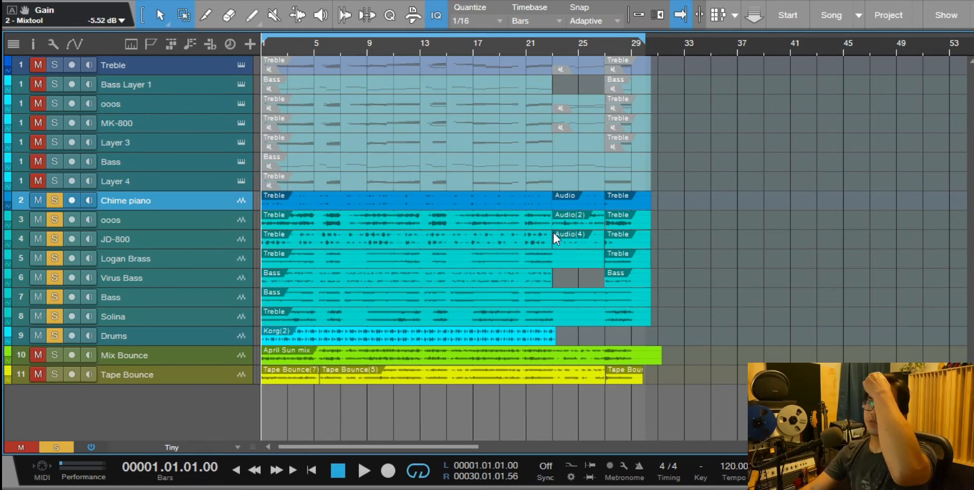
Mute all mixer channels from Chime piano through Solina, leaving Drums soloed.
key(F3)
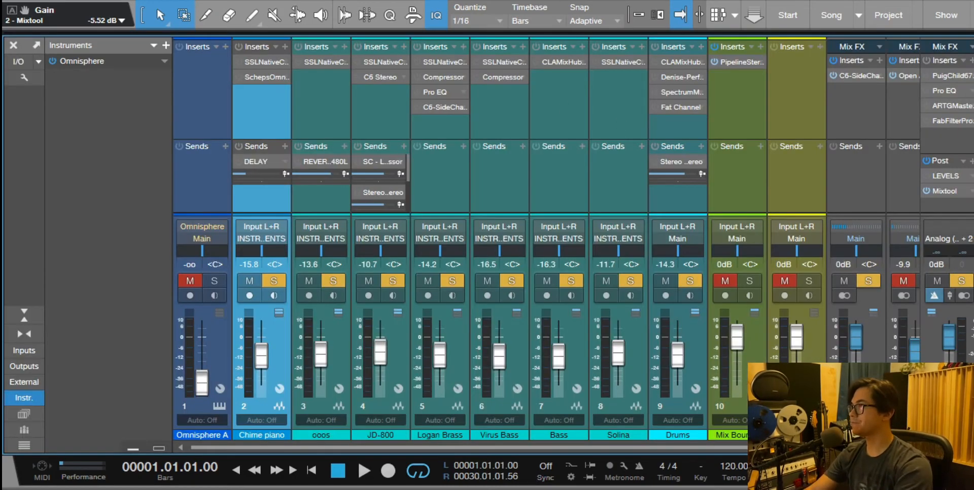
click(632, 367)
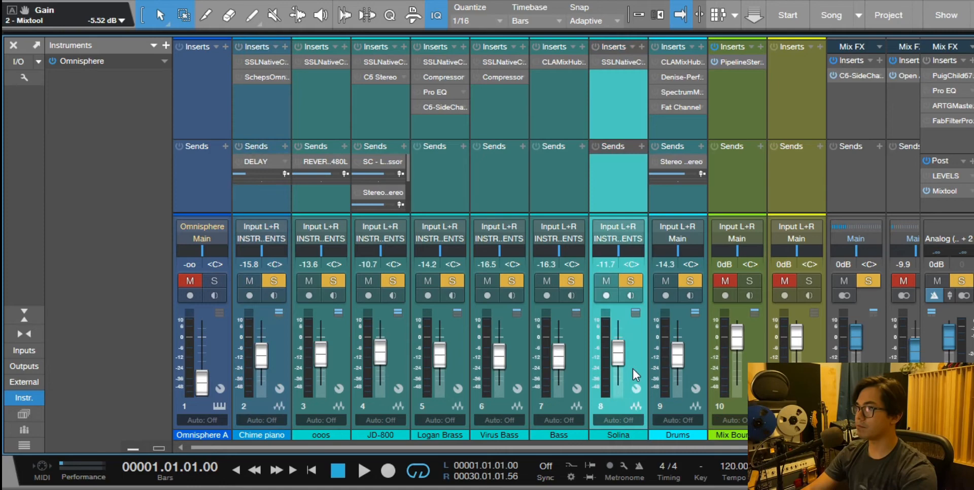
shift+click(273, 357)
click(254, 282)
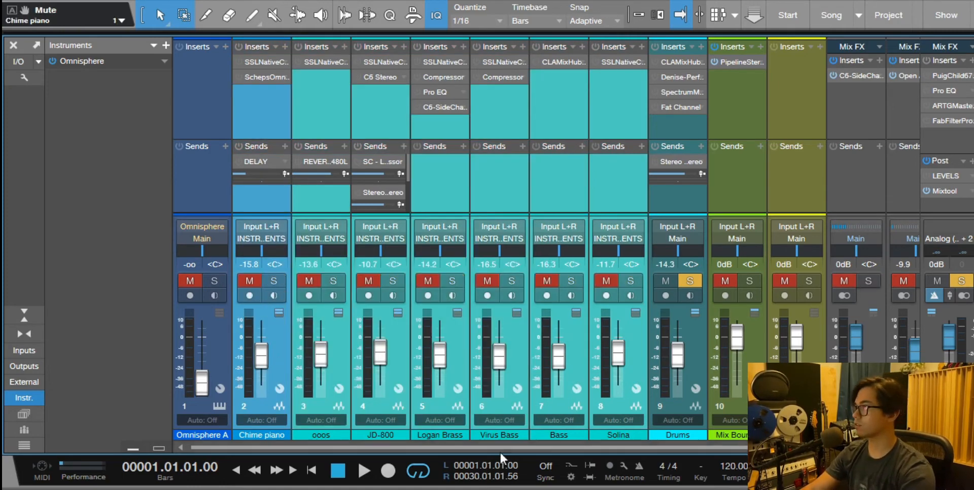
Select the Drums channel and audition the drums on their own without insert effects.
click(689, 335)
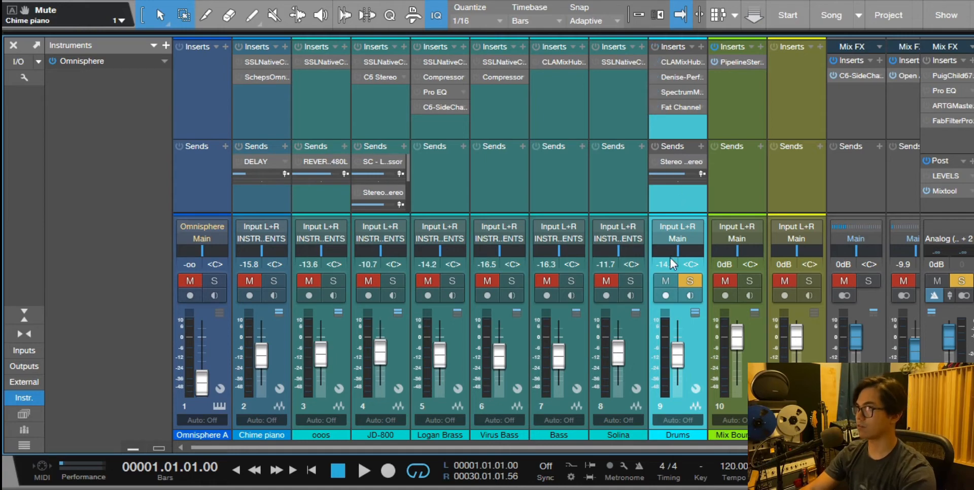
key(space)
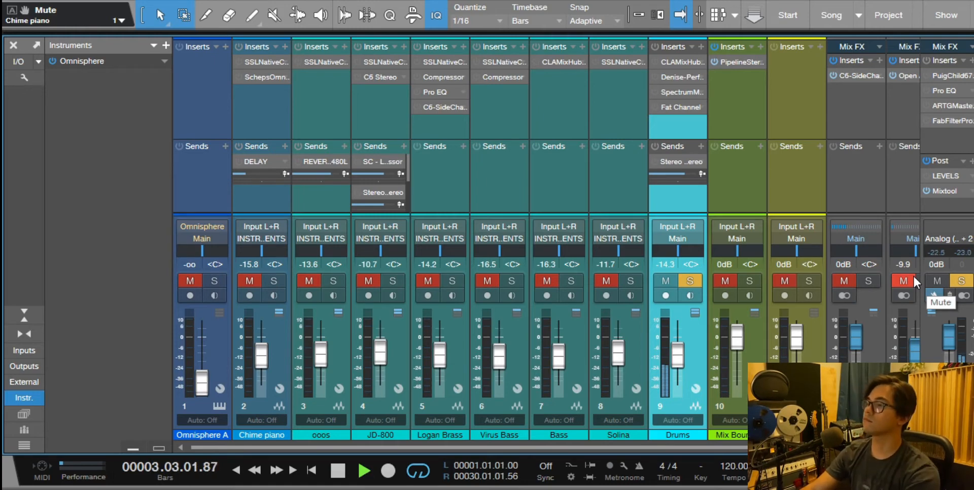
key(space)
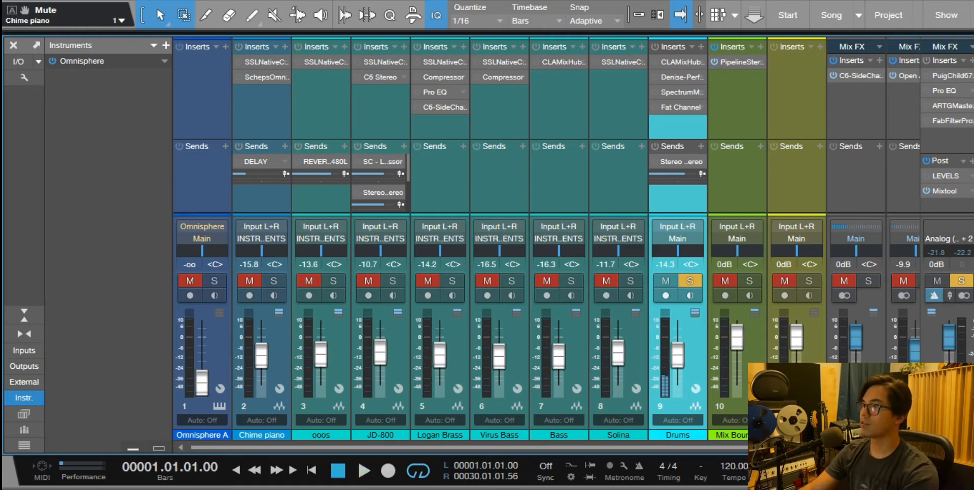
Enable the CLA MixHub Stereo insert on the Drums channel, review its settings, audition the drums through it, and close it.
mouse_move(726, 336)
click(678, 60)
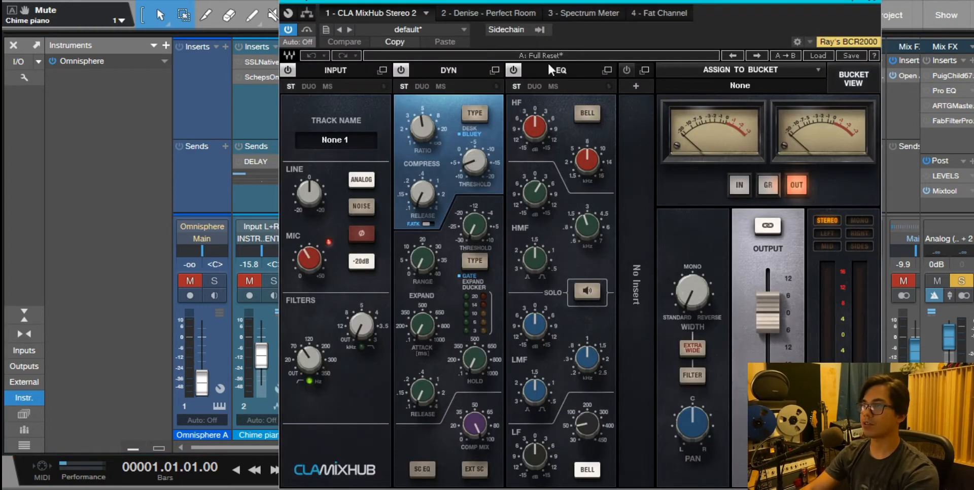
drag(575, 2, 454, 6)
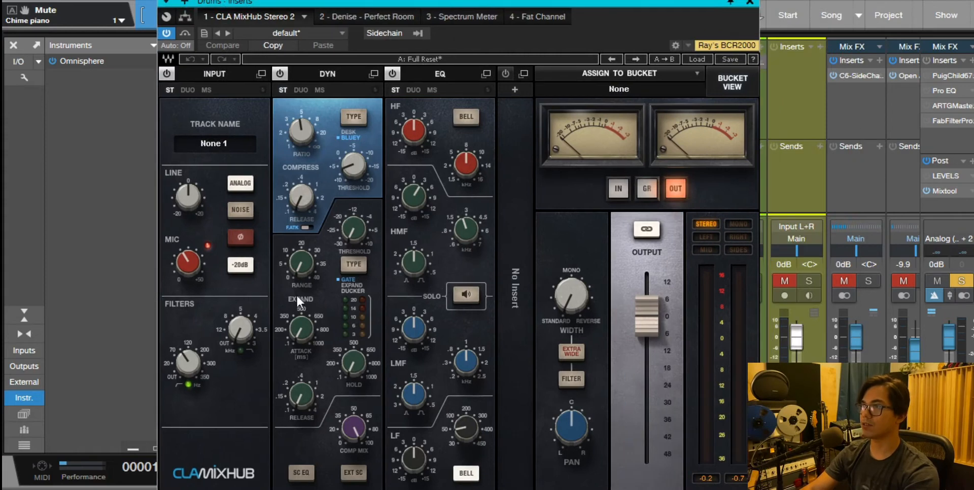
key(space)
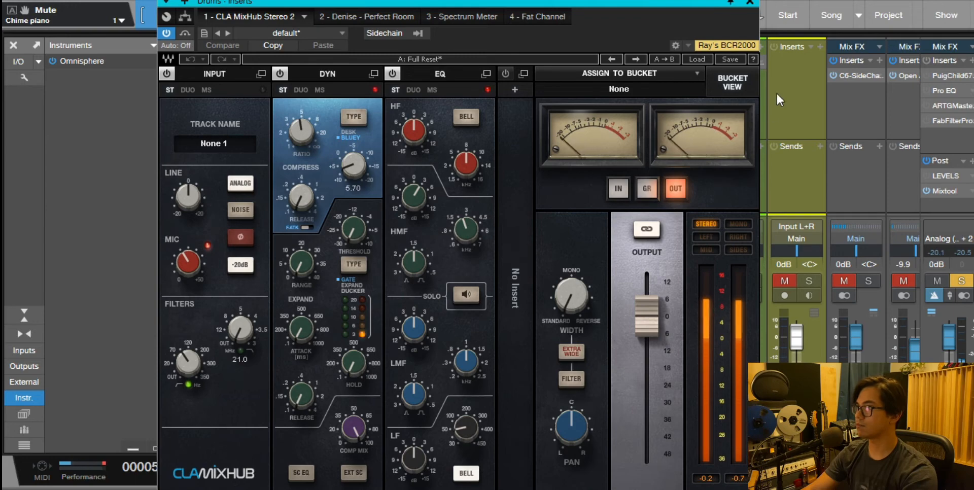
key(space)
click(750, 3)
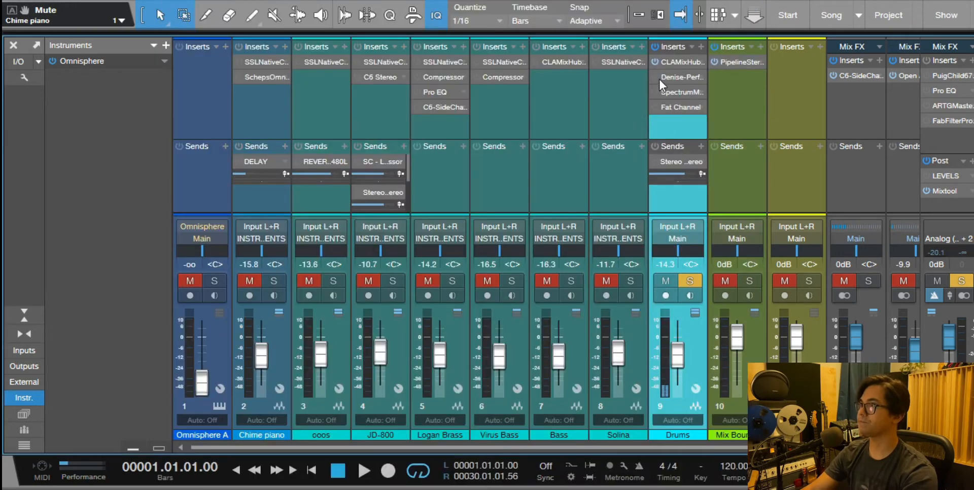
Enable the Denise Perfect Room reverb on the Drums channel, audition it briefly, and close its window.
click(683, 78)
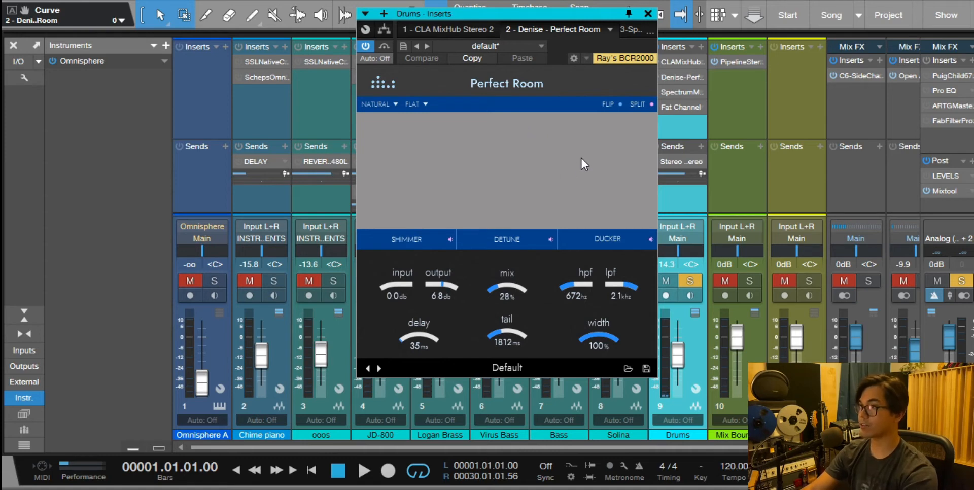
key(space)
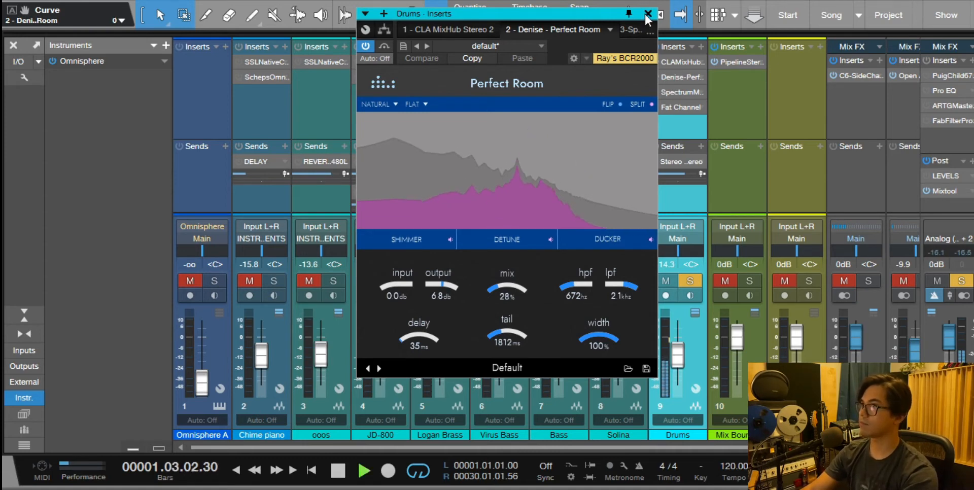
click(644, 13)
key(space)
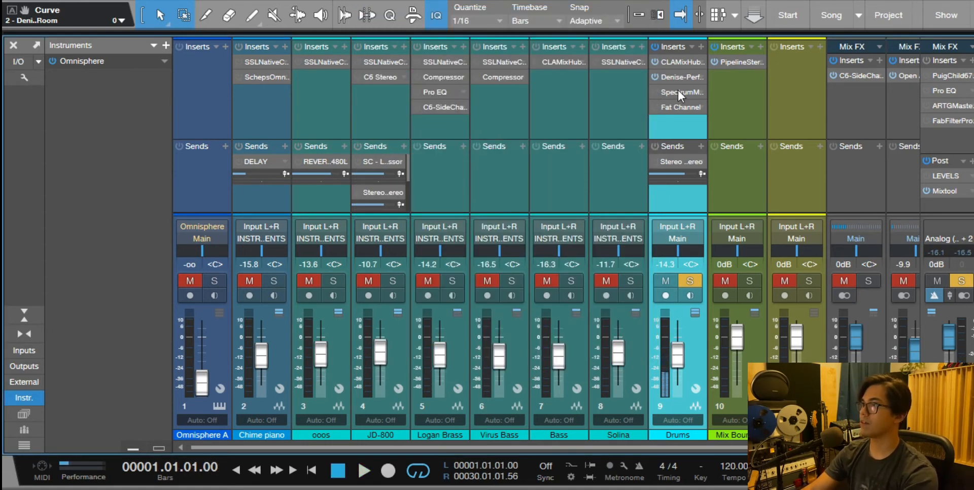
Enable the Spectrum Meter on the Drums channel, examine the low-frequency peak during playback, and close the meter.
click(653, 90)
key(space)
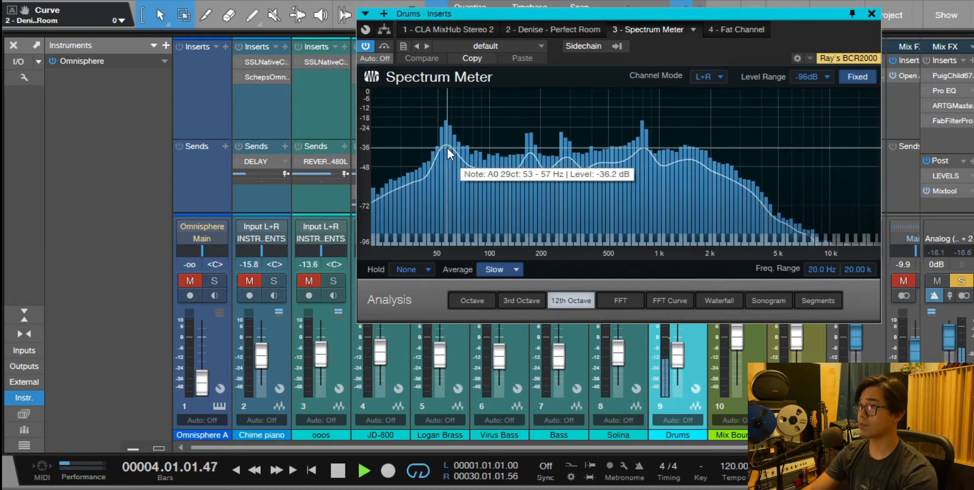
key(space)
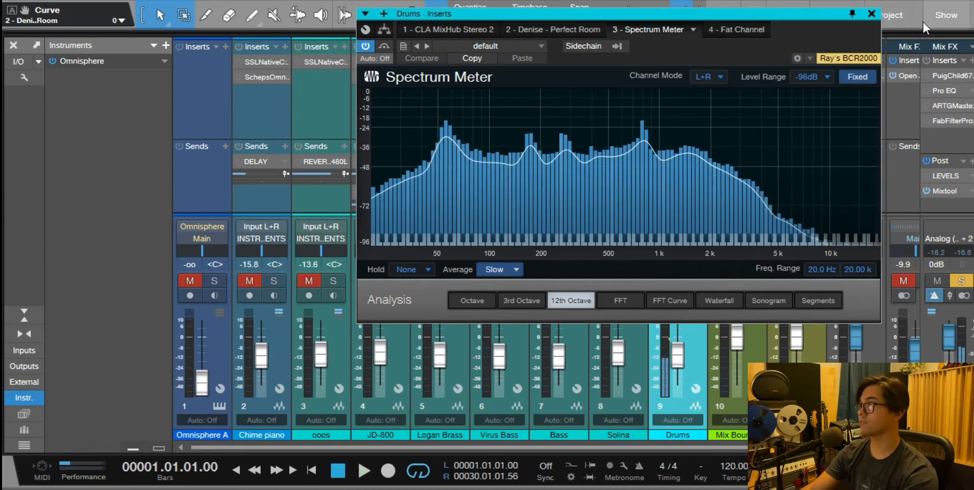
click(870, 14)
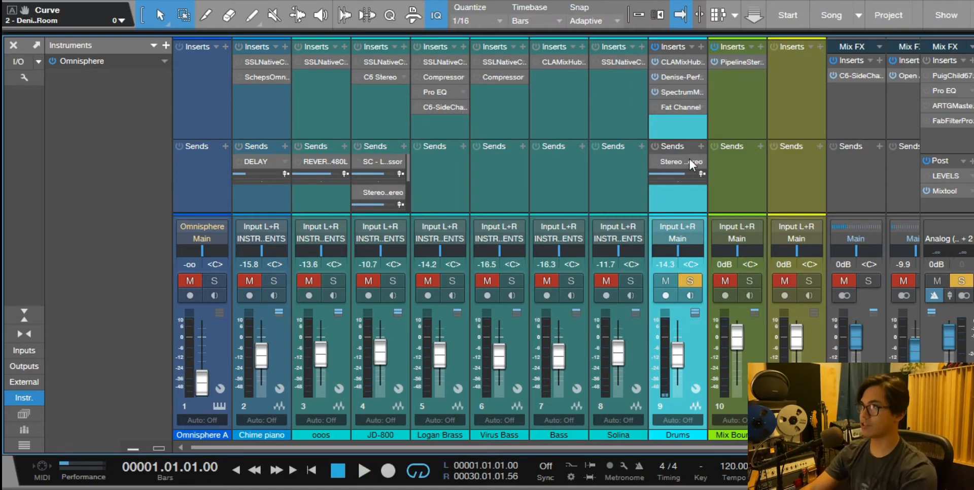
Enable the Fat Channel on the Drums channel, review its compressor and Passive EQ, audition the drums, and close it.
click(664, 107)
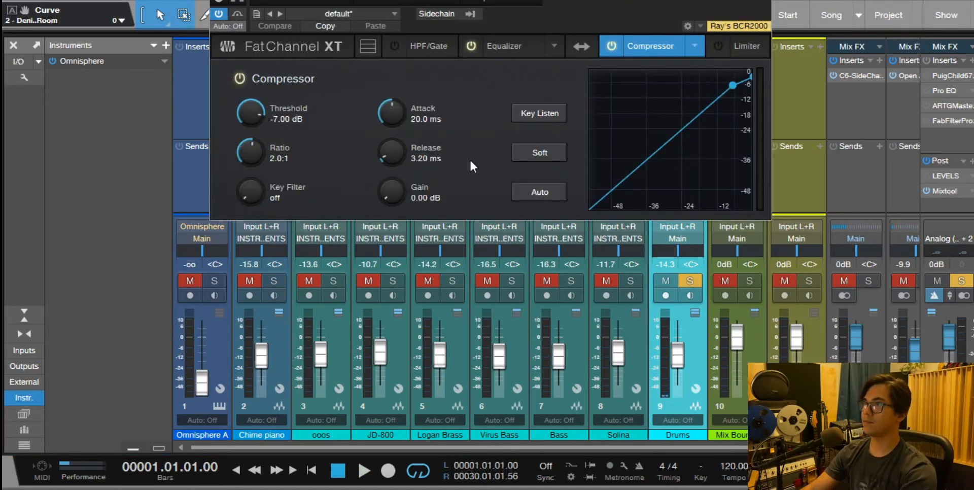
click(533, 46)
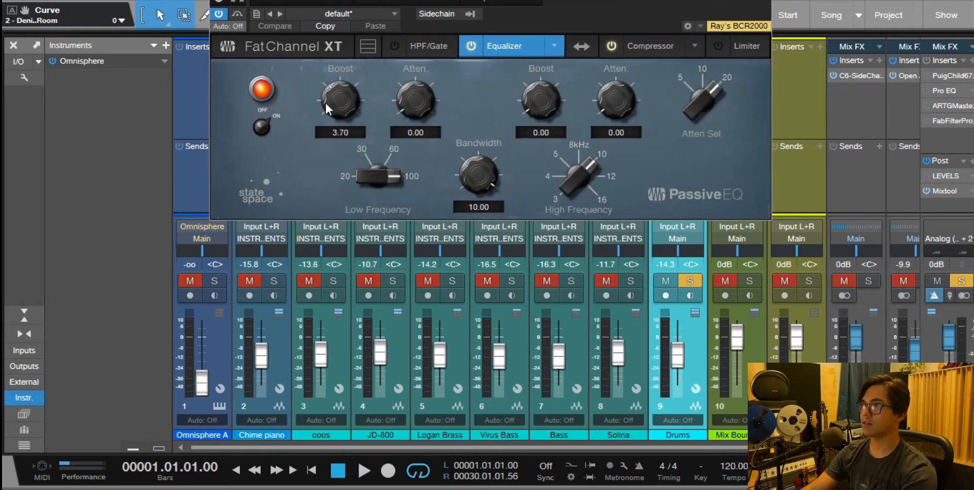
key(space)
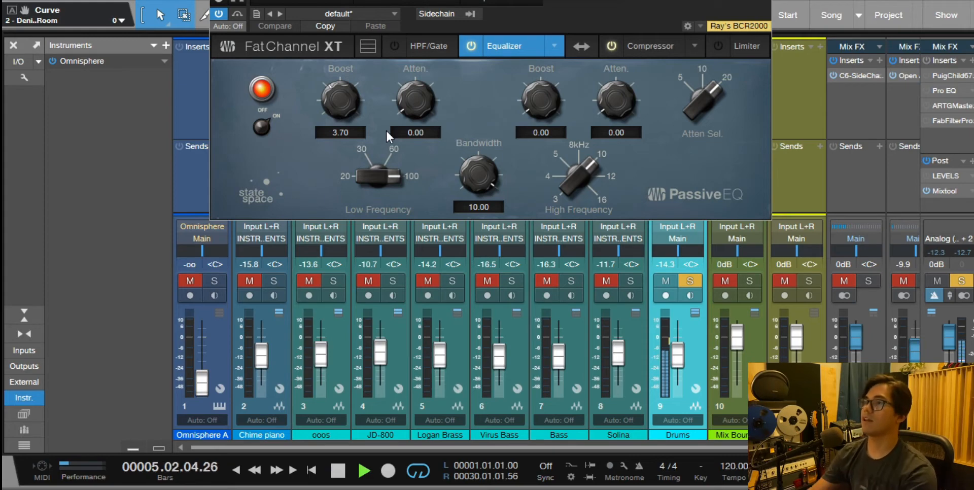
key(space)
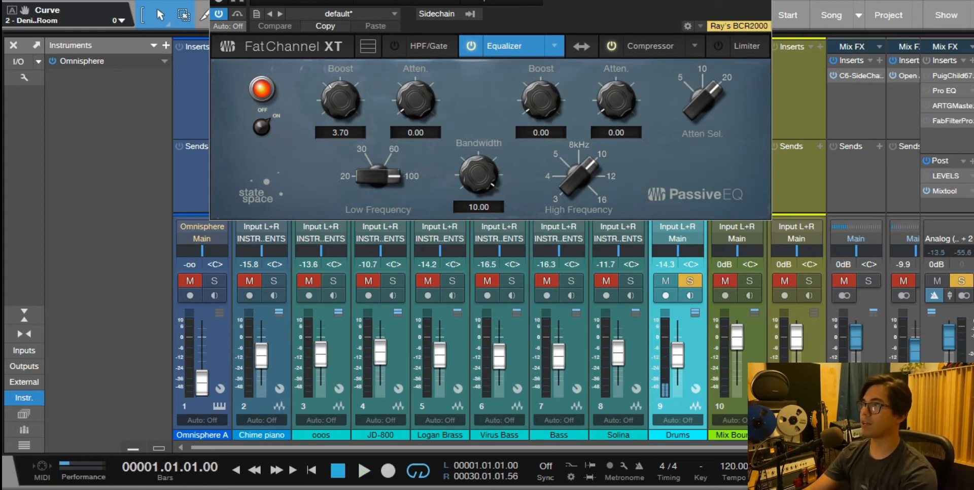
click(764, 1)
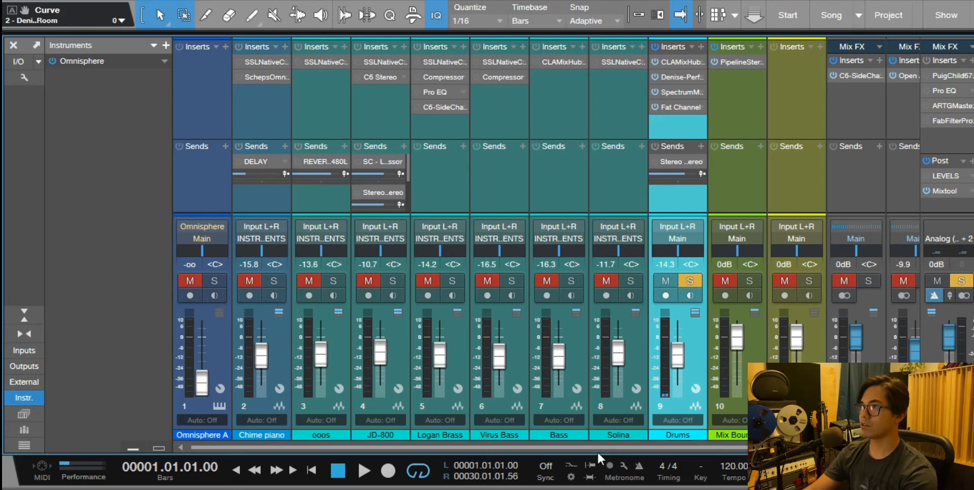
Solo the Bass channel alongside the Drums and audition the two together with the bass still unprocessed.
click(570, 282)
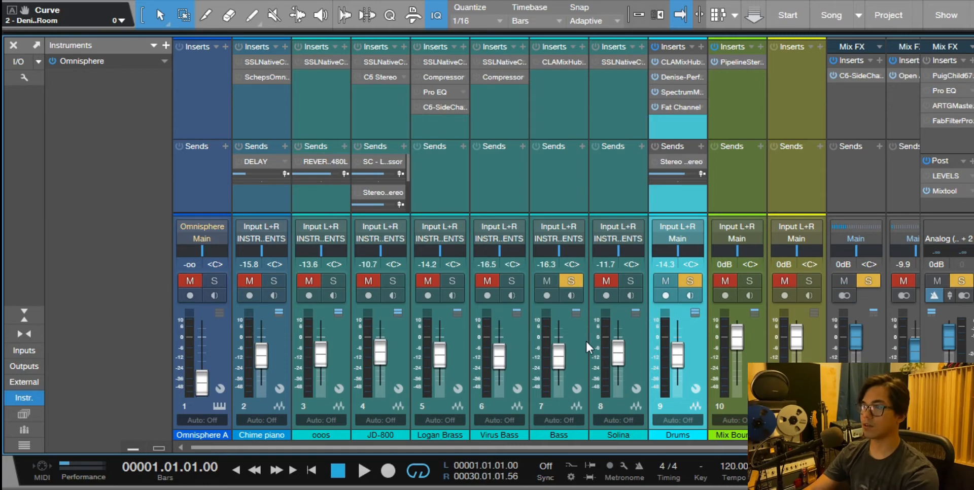
key(space)
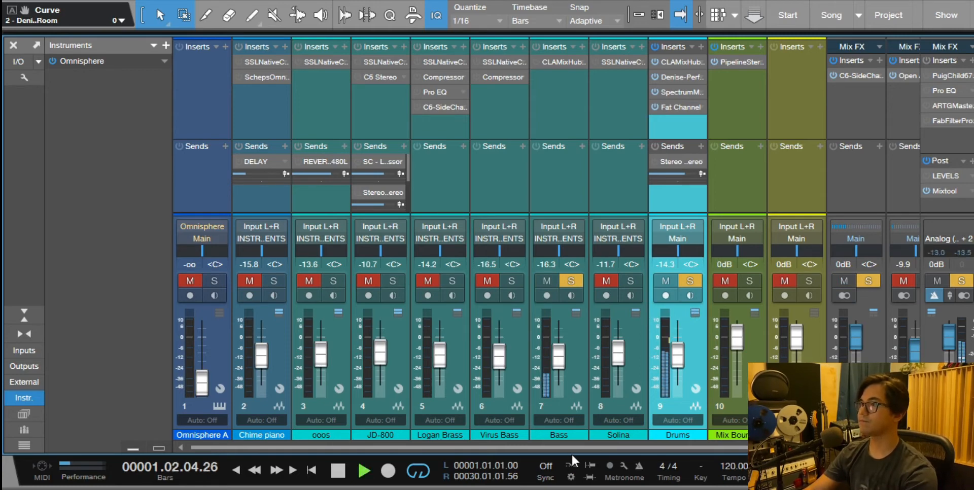
drag(571, 447, 627, 445)
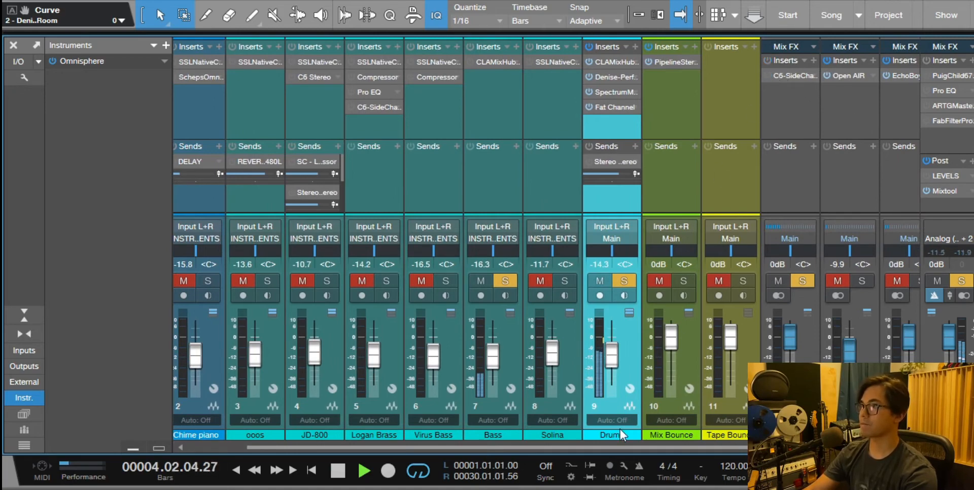
drag(564, 444, 552, 446)
key(space)
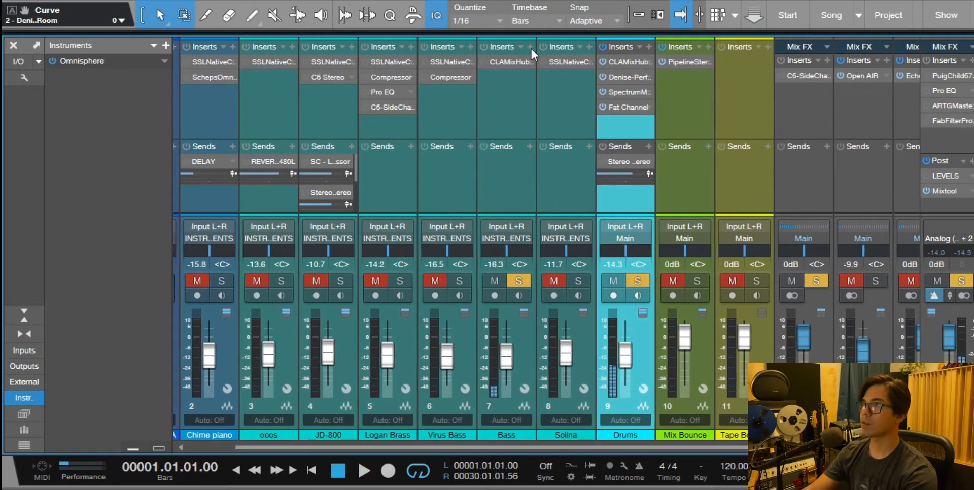
Enable the CLA MixHub Stereo insert on the Bass channel, review its mic gain during playback, close it, and audition bass with drums.
click(491, 71)
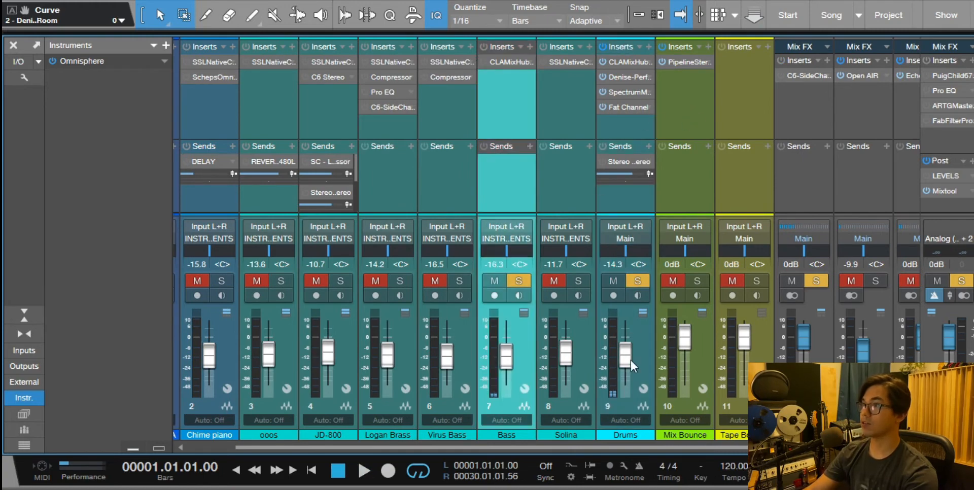
click(500, 63)
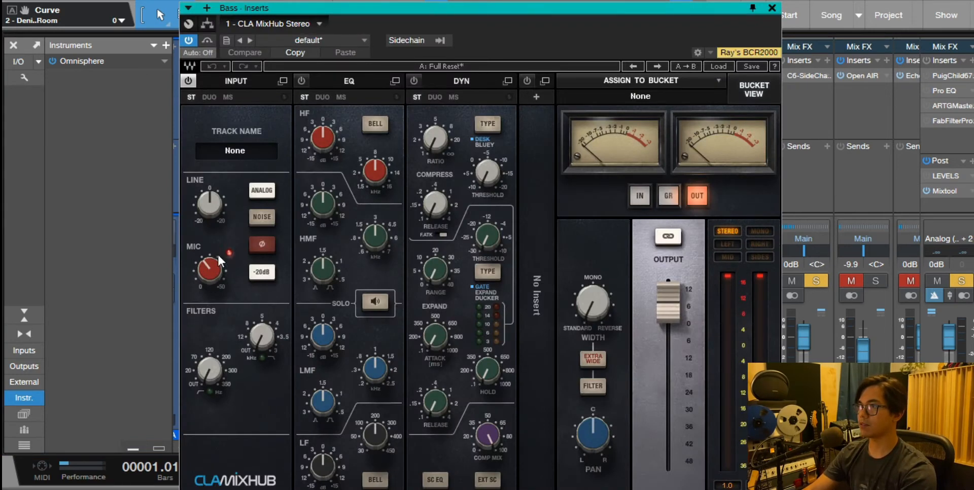
click(212, 267)
key(space)
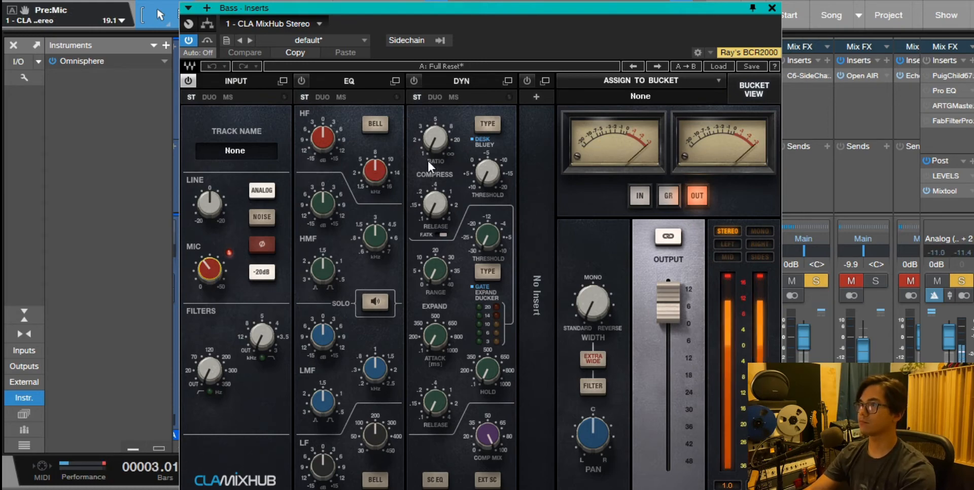
key(space)
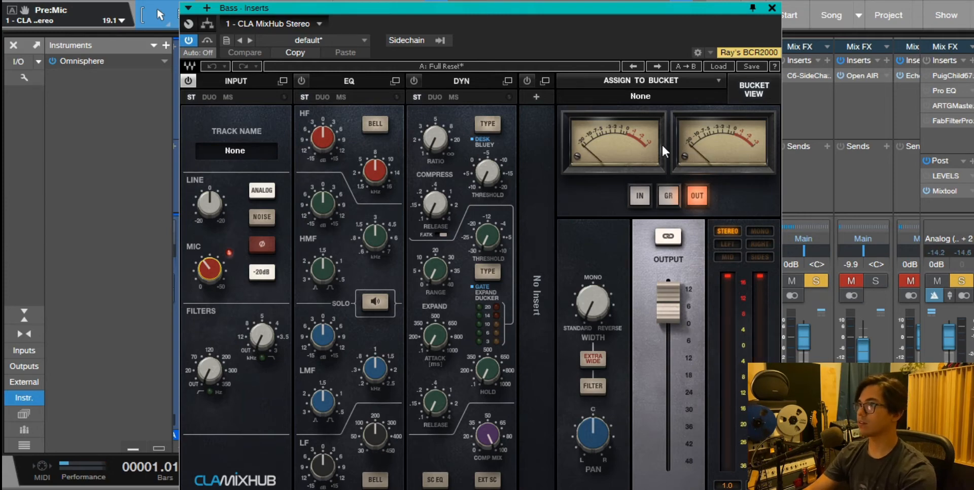
click(772, 8)
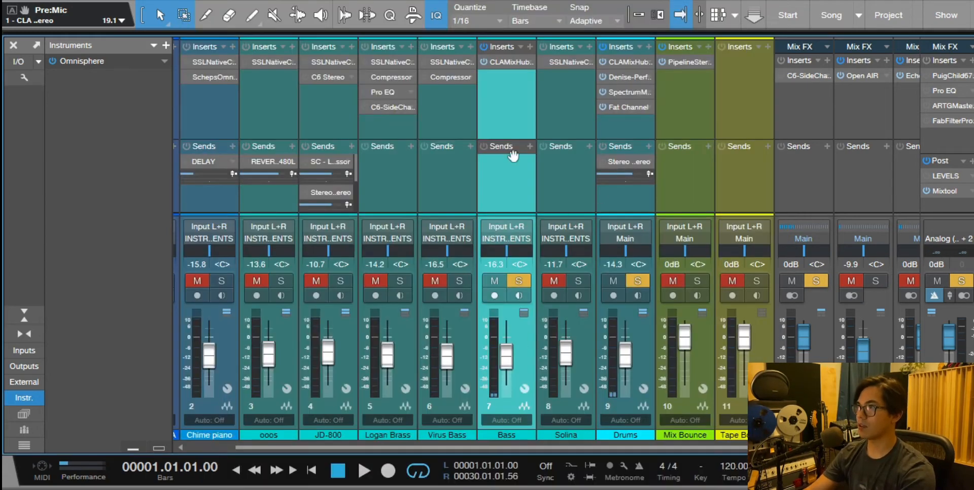
key(space)
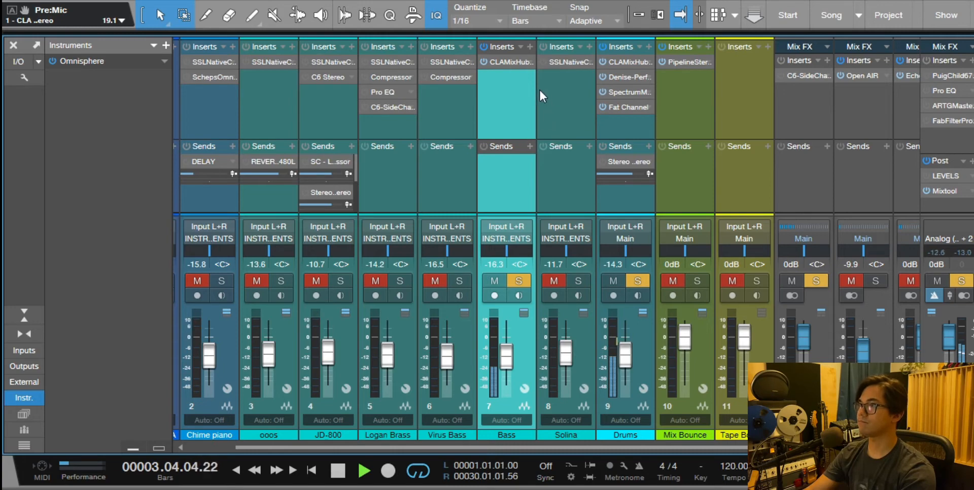
key(space)
Solo the Virus Bass channel, mute JD-800, and audition Virus Bass together with Bass and Drums without its inserts.
click(346, 346)
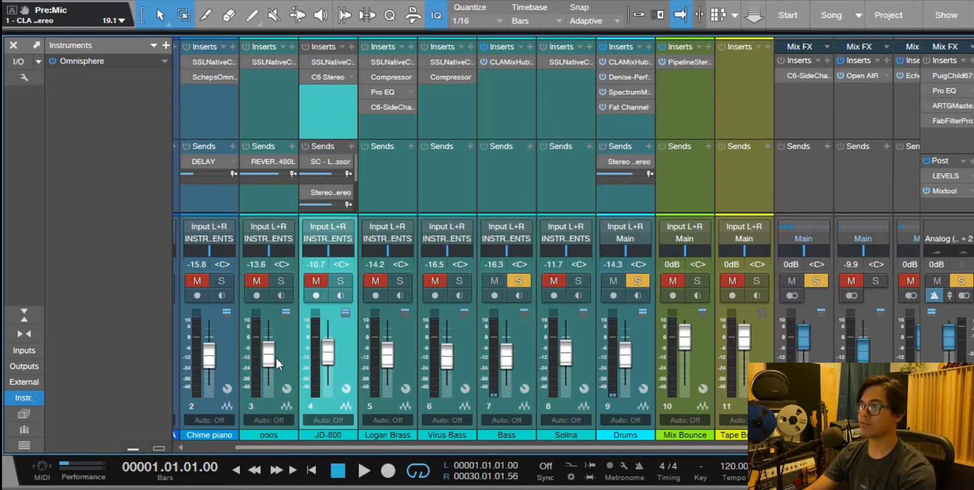
click(460, 355)
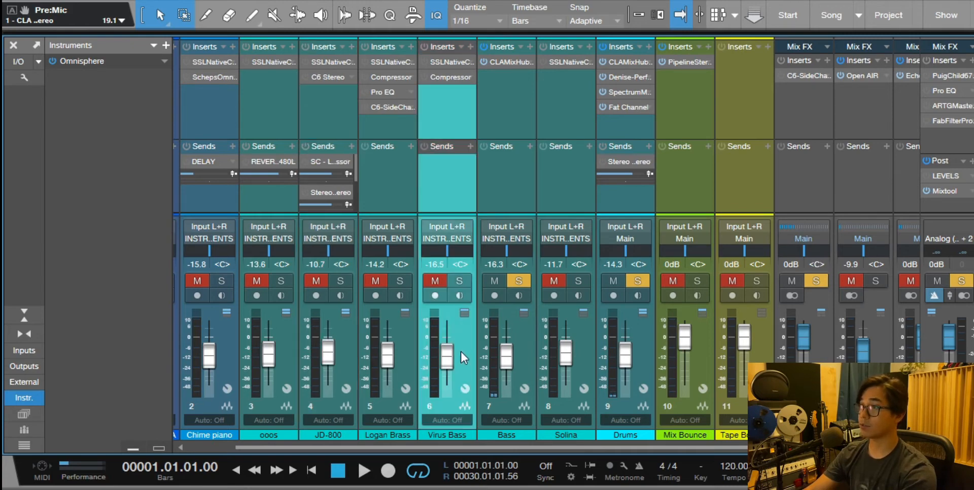
click(465, 283)
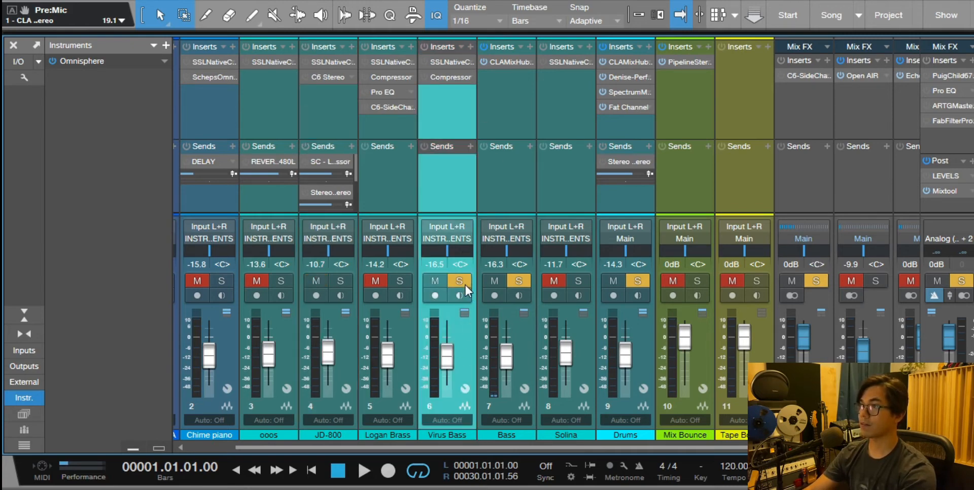
key(space)
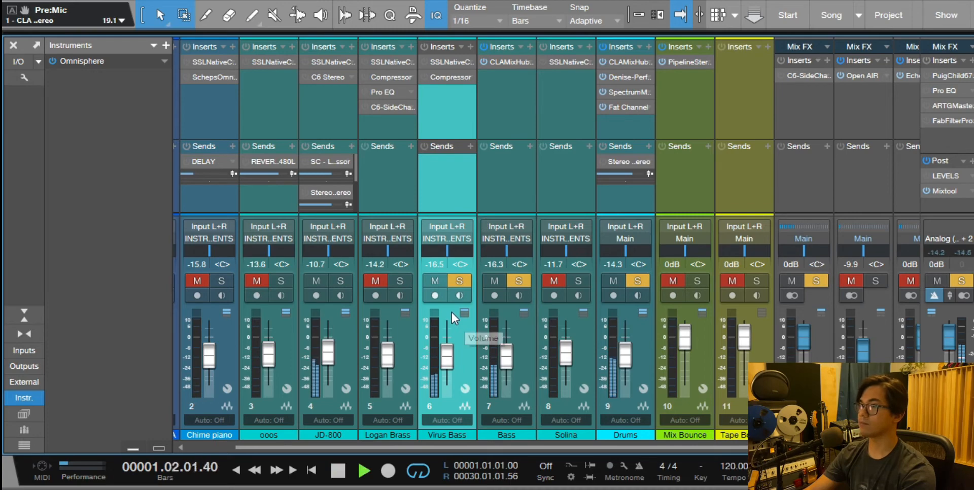
click(316, 280)
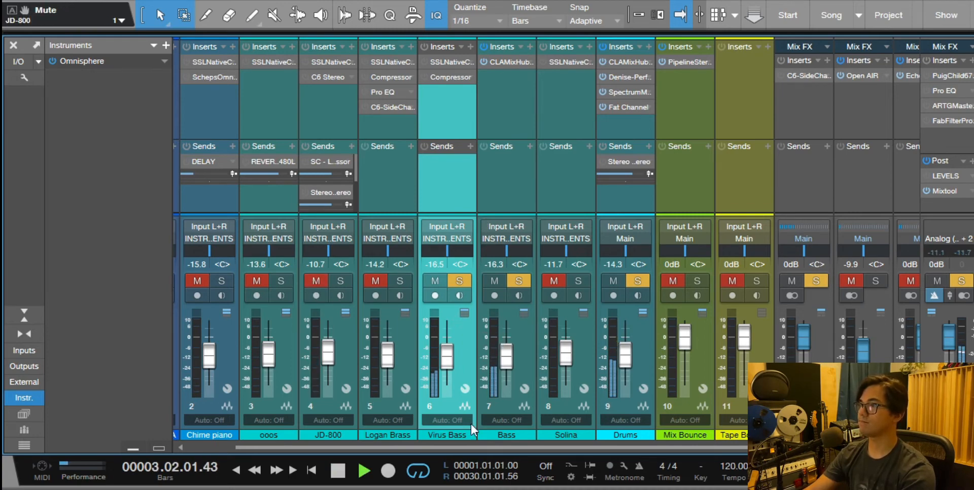
key(space)
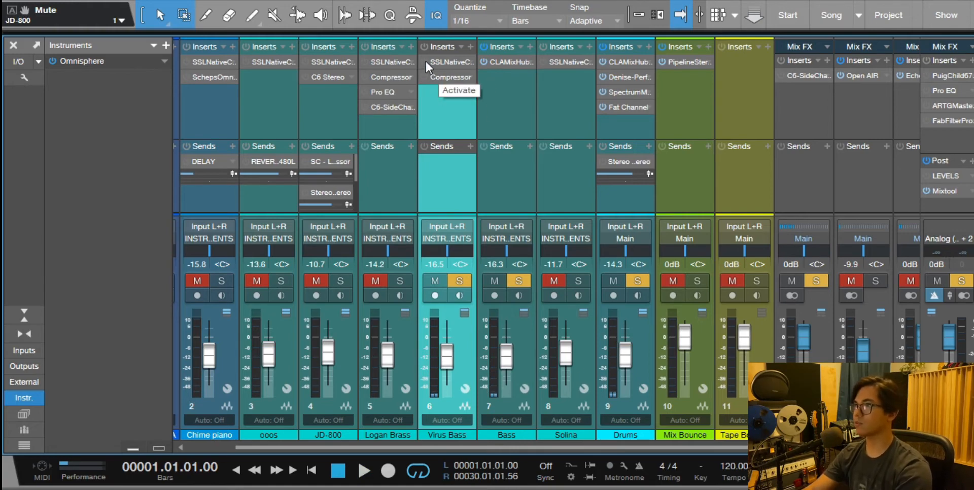
Enable the SSL Native Channelstrip on Virus Bass, review its low-frequency EQ and high-pass filter, audition it, and close its window.
click(440, 63)
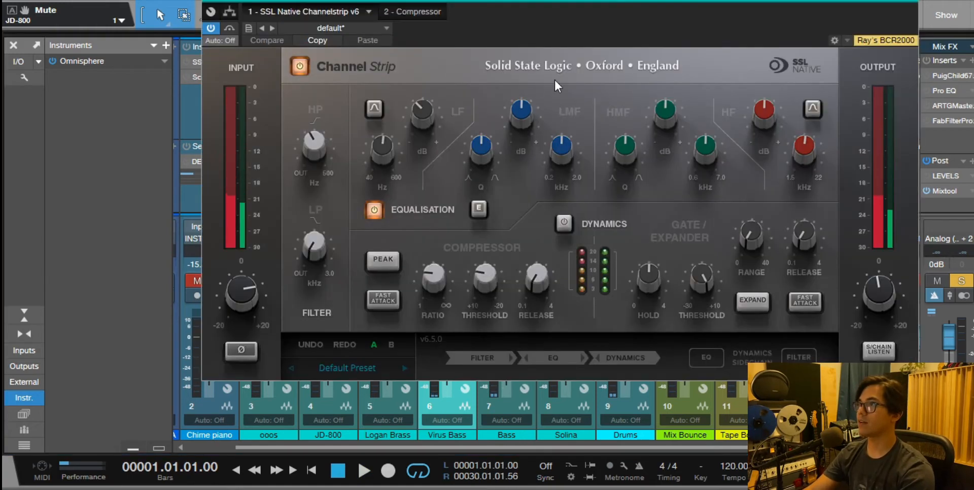
key(space)
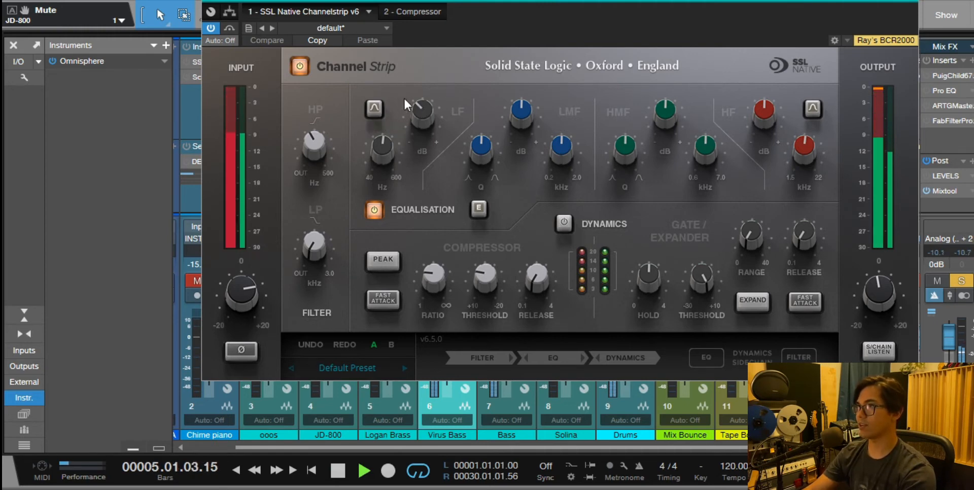
key(space)
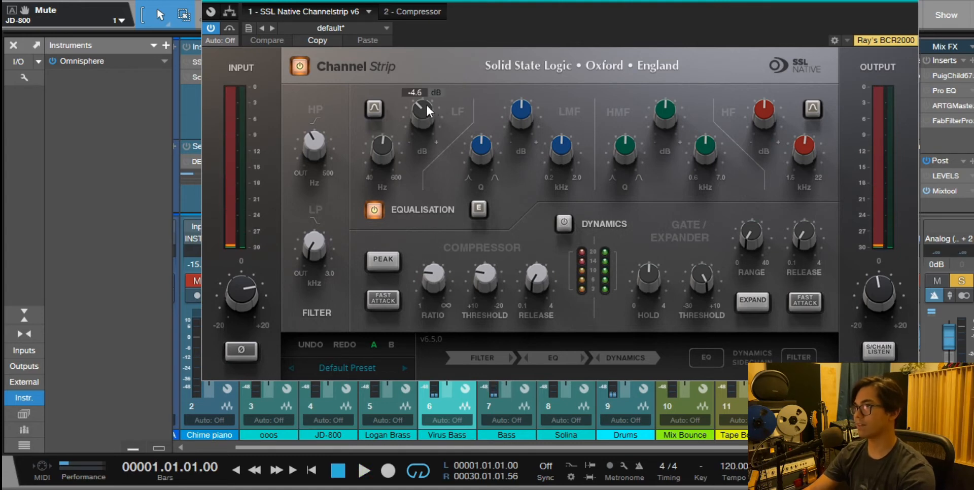
mouse_move(317, 138)
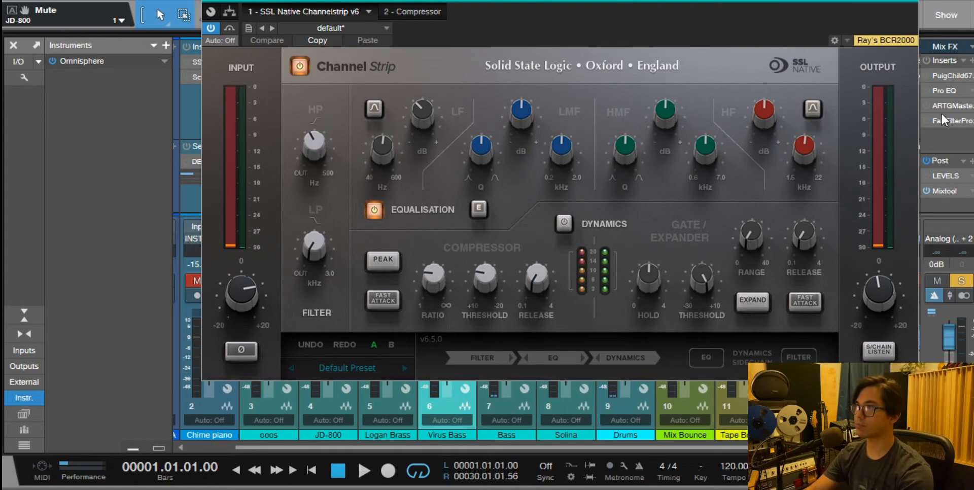
key(space)
key(space)
click(911, 7)
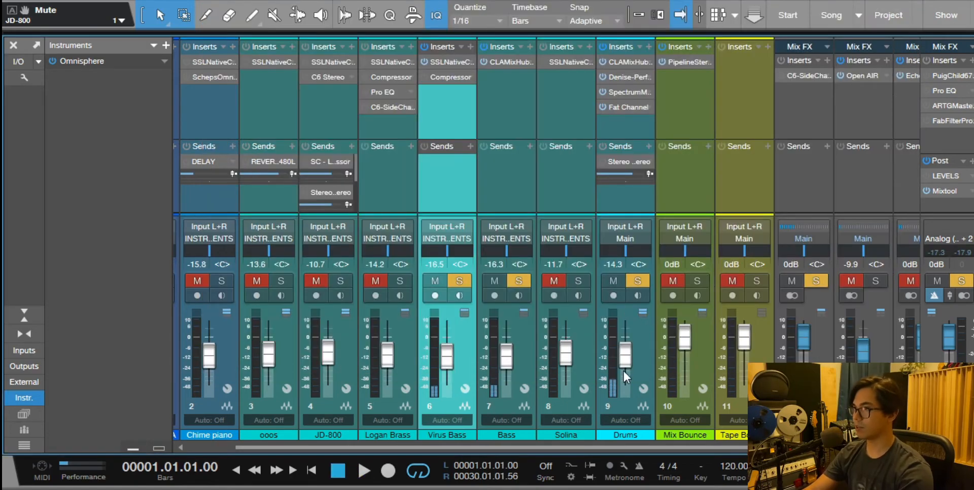
Audition Virus Bass through its channel strip together with the Bass and Drums channels.
click(523, 352)
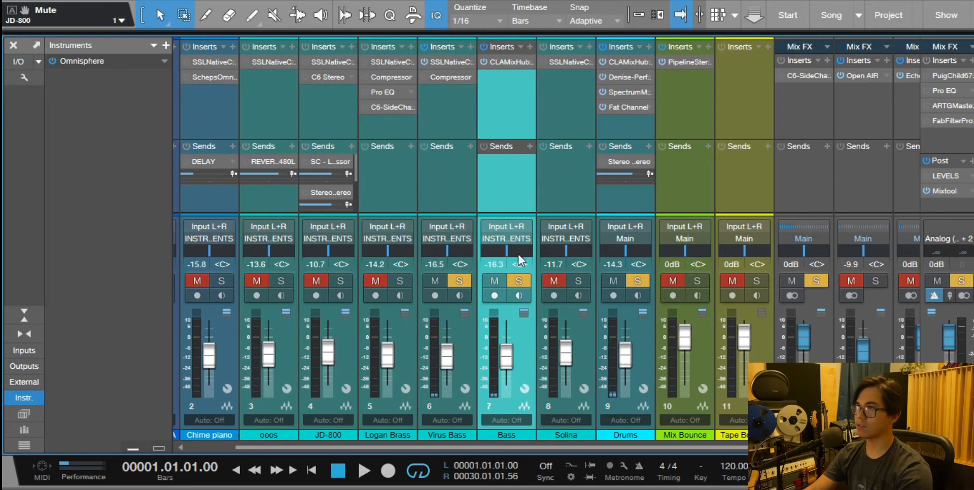
key(space)
click(462, 107)
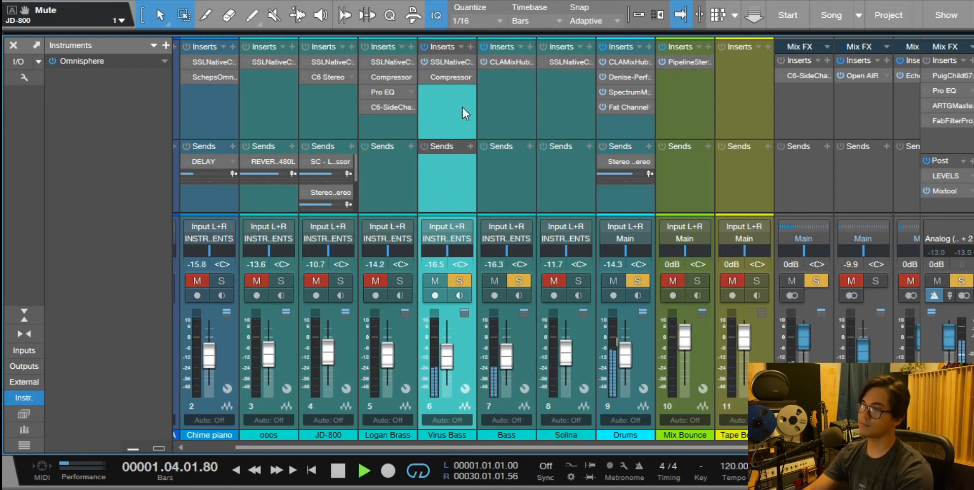
key(space)
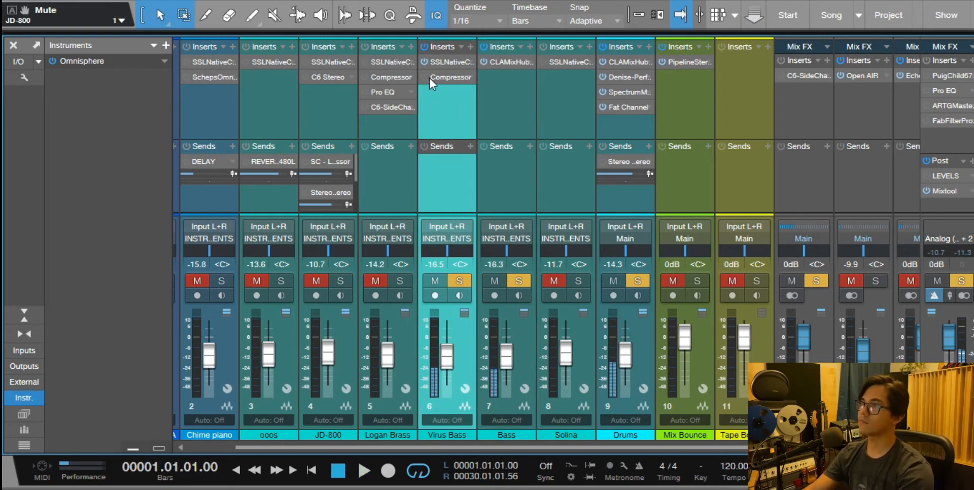
Enable the Compressor on Virus Bass, check its sidechain source and settings, and close its window.
click(448, 78)
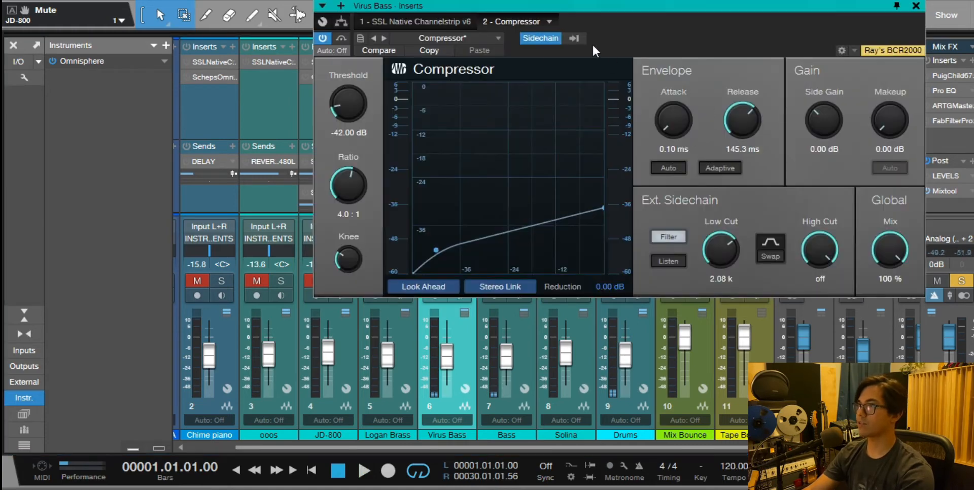
click(574, 38)
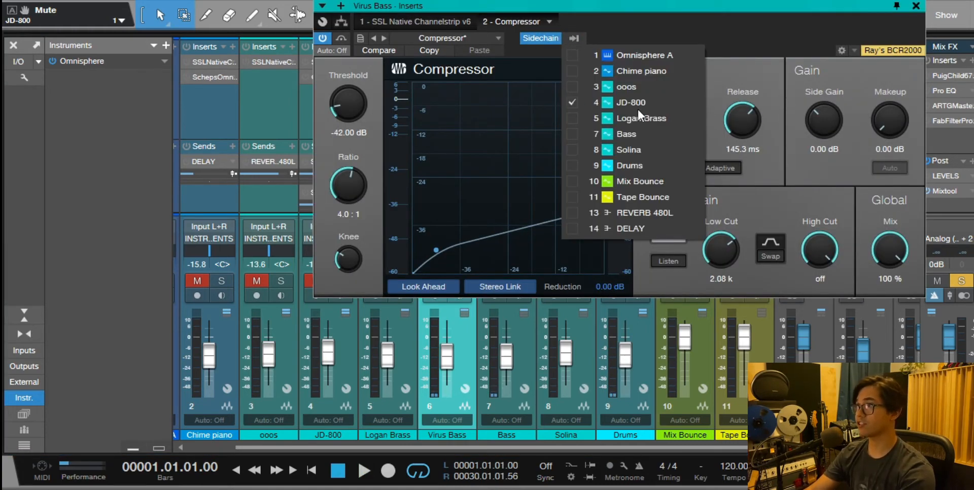
click(771, 26)
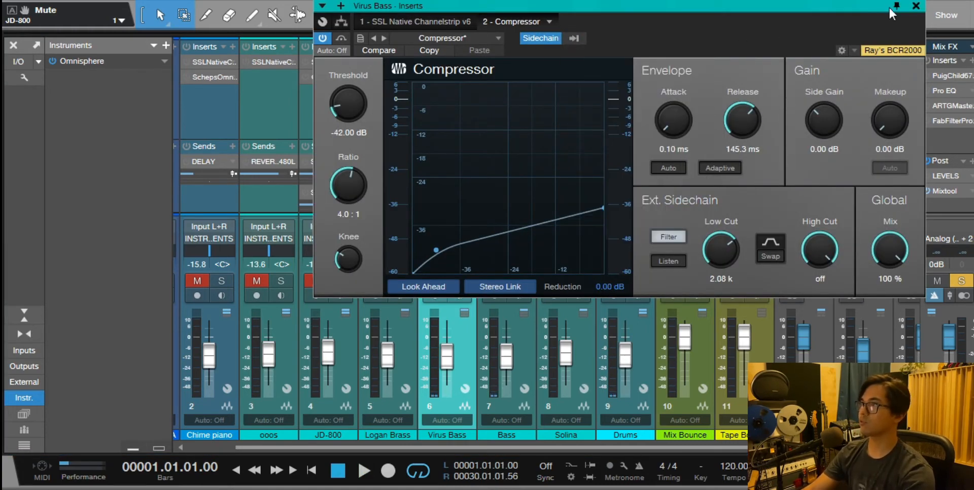
click(915, 7)
Solo the JD-800 channel and audition it together with Virus Bass, Bass and Drums.
click(352, 352)
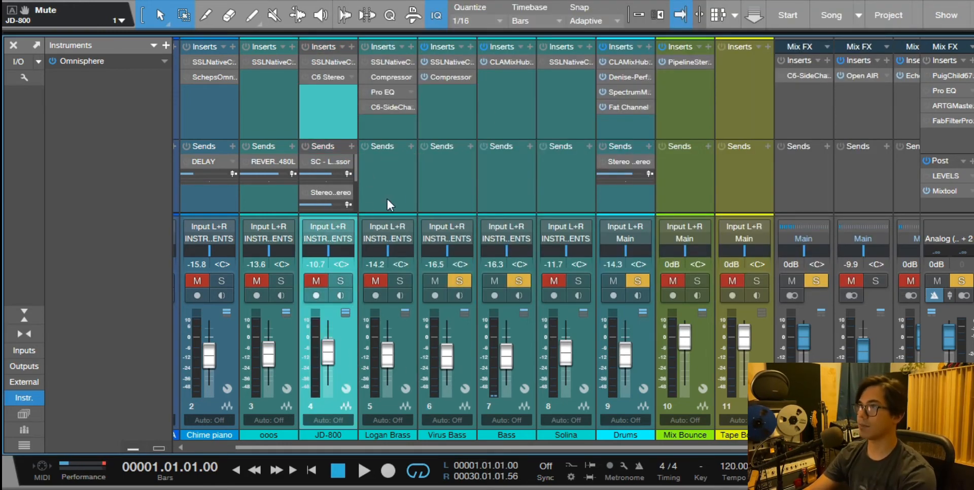
click(345, 278)
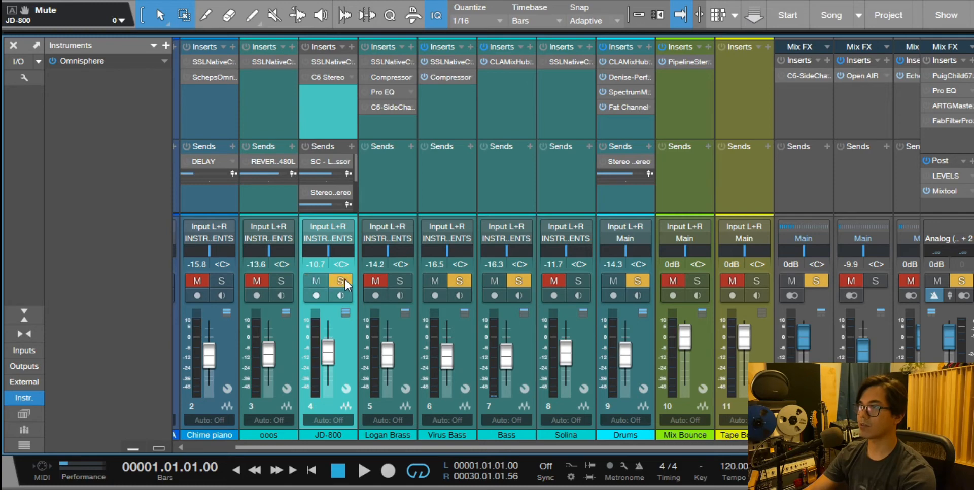
key(space)
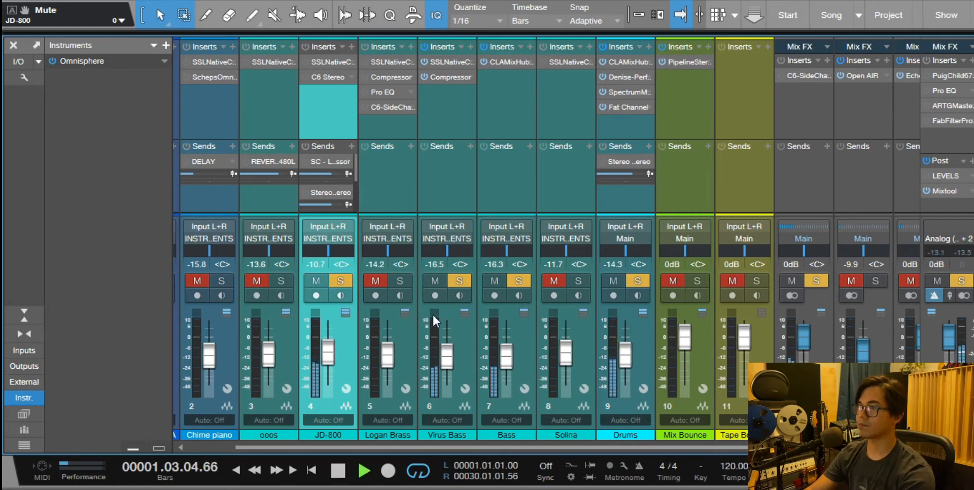
key(space)
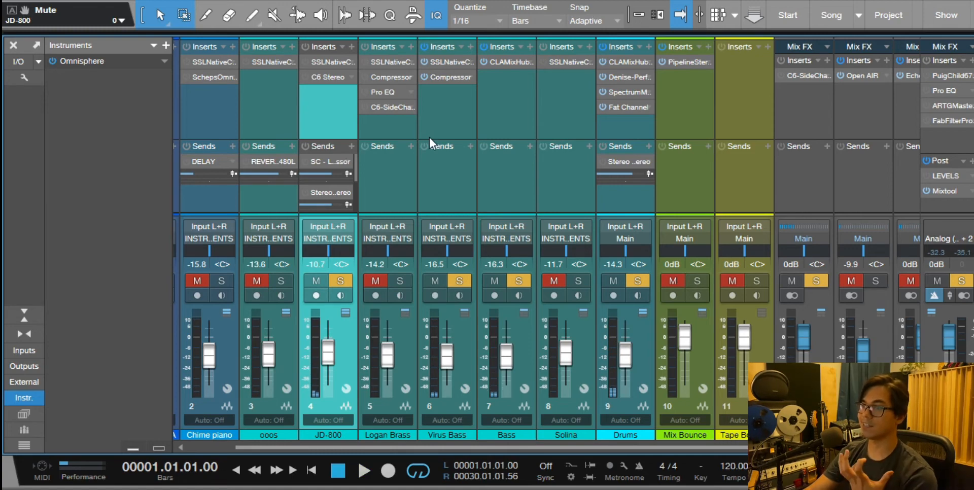
Open the Virus Bass Compressor, watch its gain reduction during playback with JD-800's sends off, and close its window.
click(446, 76)
key(space)
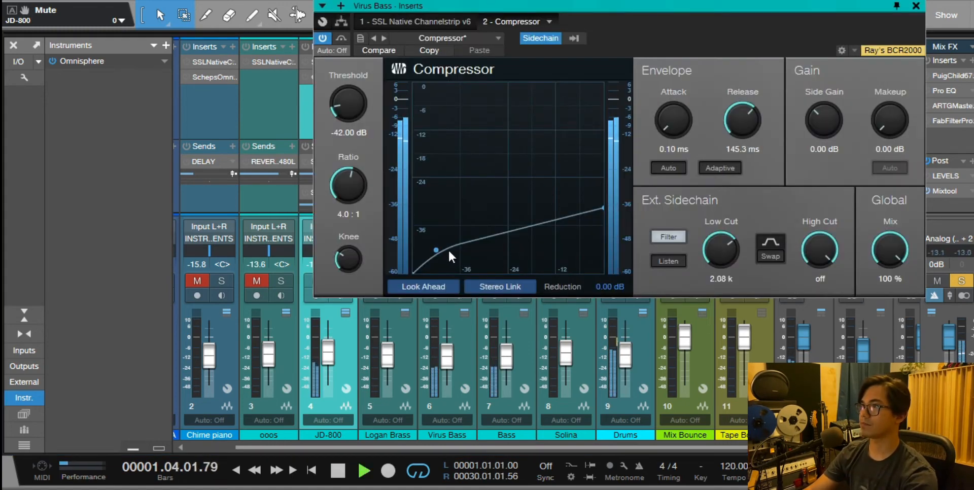
key(space)
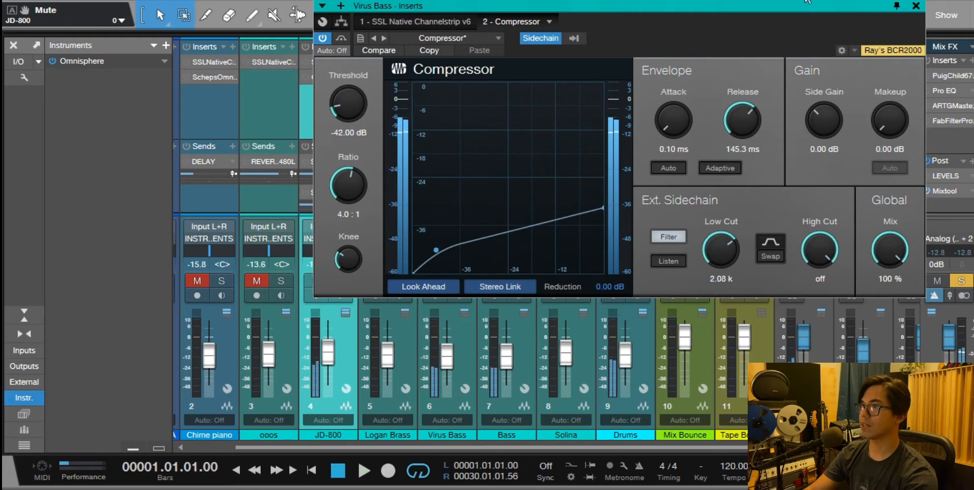
click(915, 5)
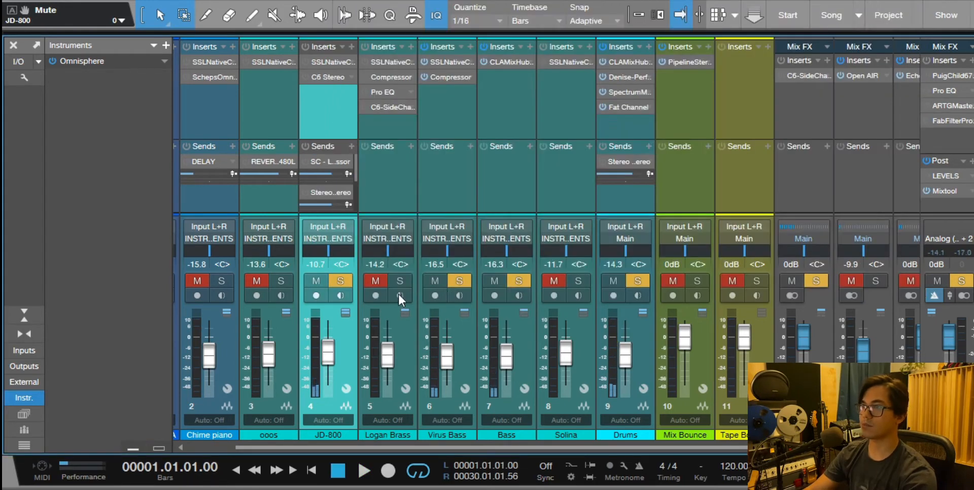
Enable JD-800's sends and audition how they trigger the sidechained Compressor on Virus Bass.
click(305, 146)
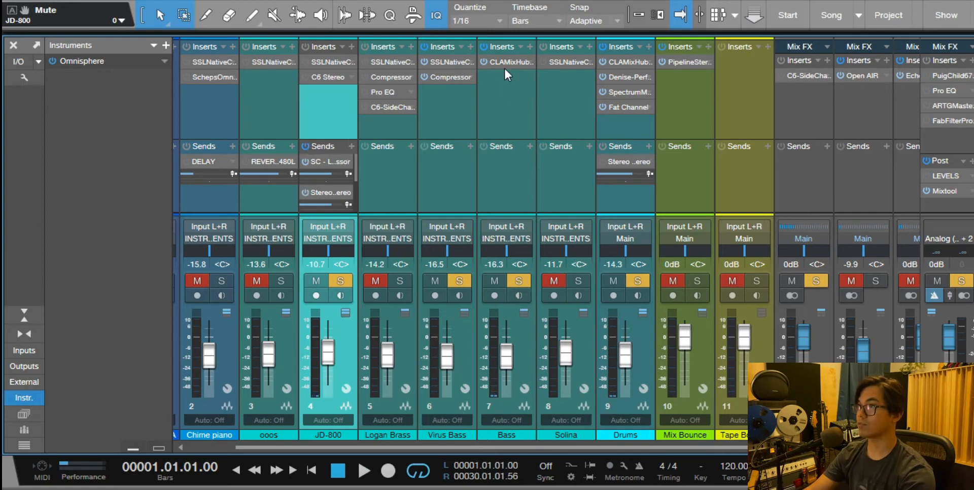
click(443, 77)
key(space)
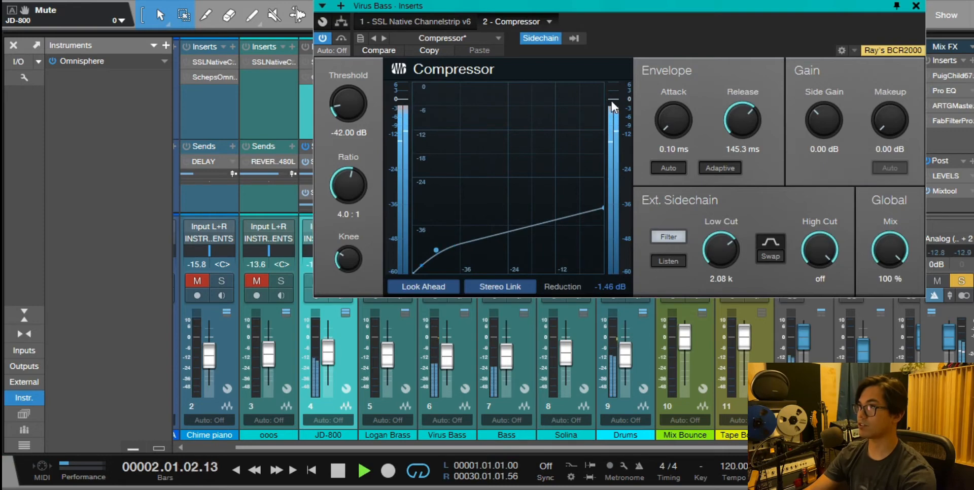
key(space)
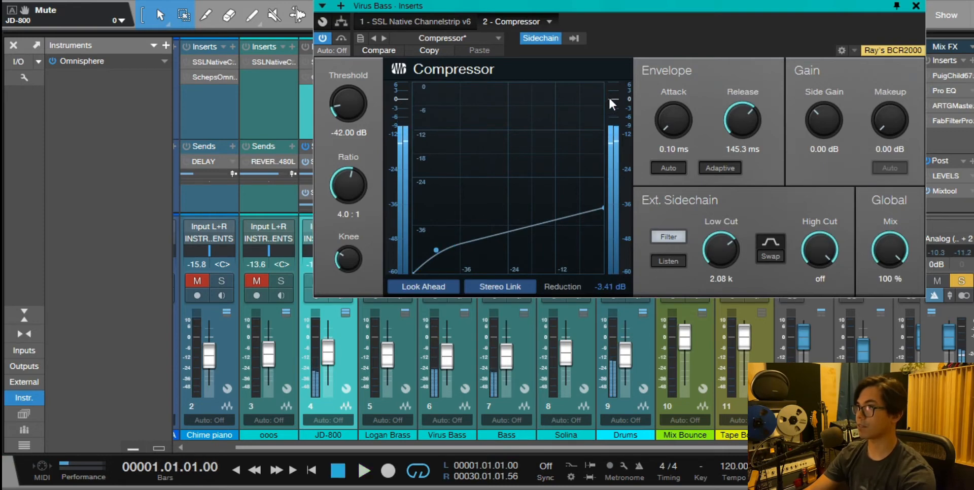
Enable JD-800's inserts, compare the Virus Bass Compressor's levels and gain reduction during playback, and close its window.
key(space)
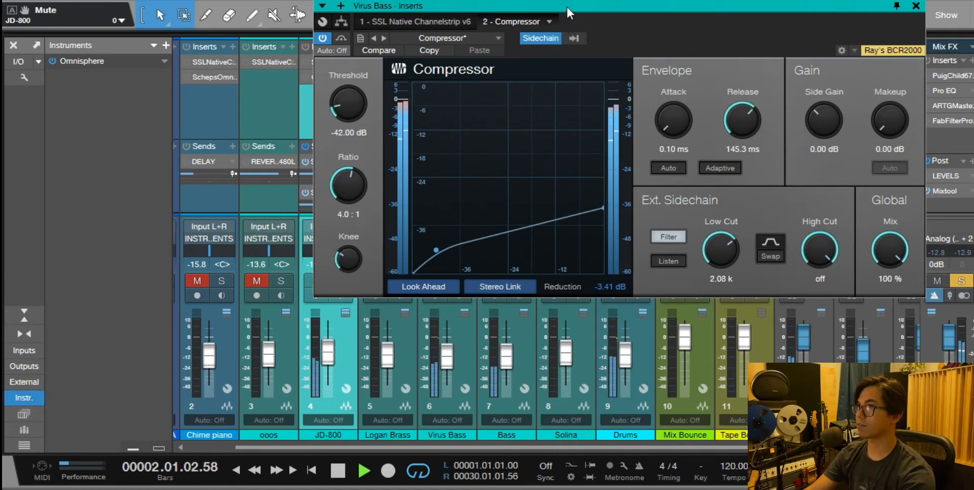
drag(566, 5, 621, 8)
key(space)
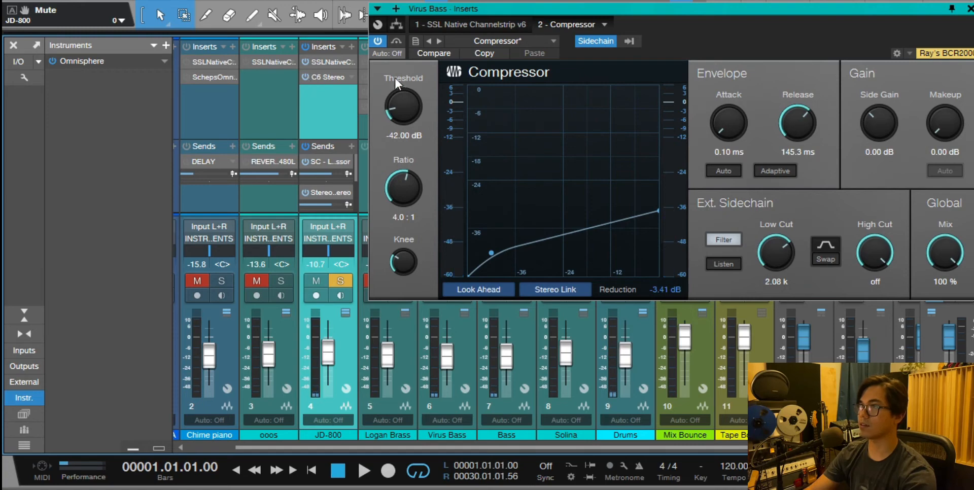
key(space)
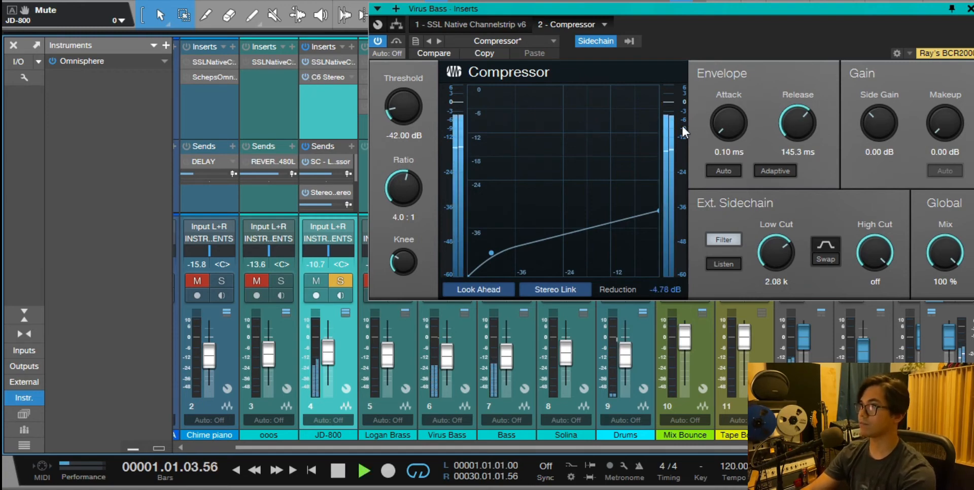
mouse_move(664, 111)
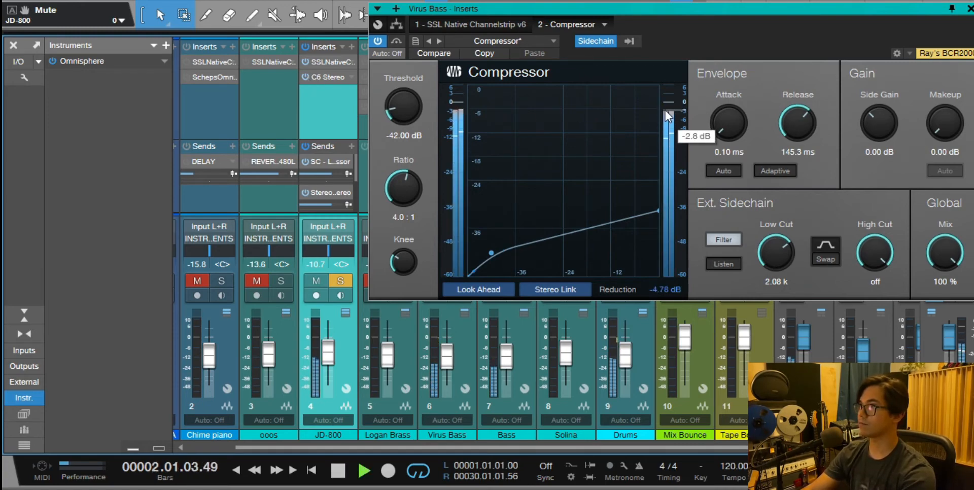
key(space)
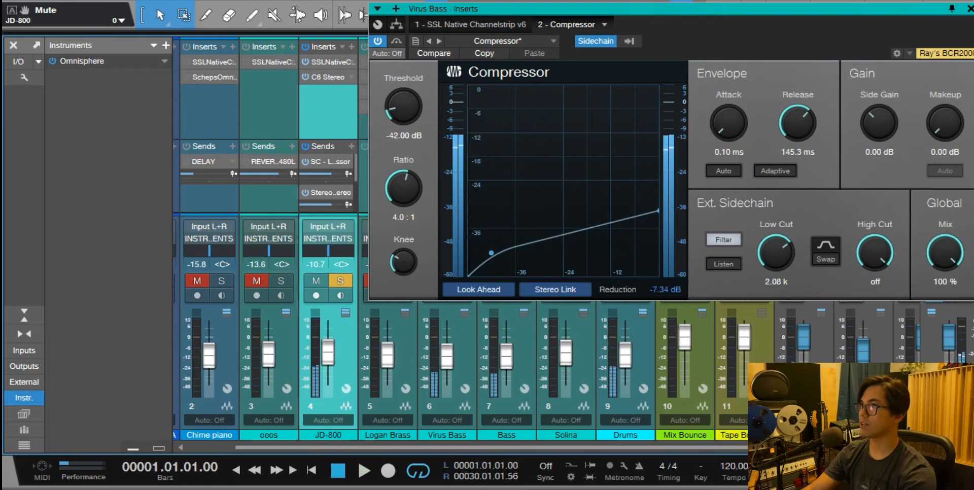
drag(896, 11, 819, 18)
click(894, 14)
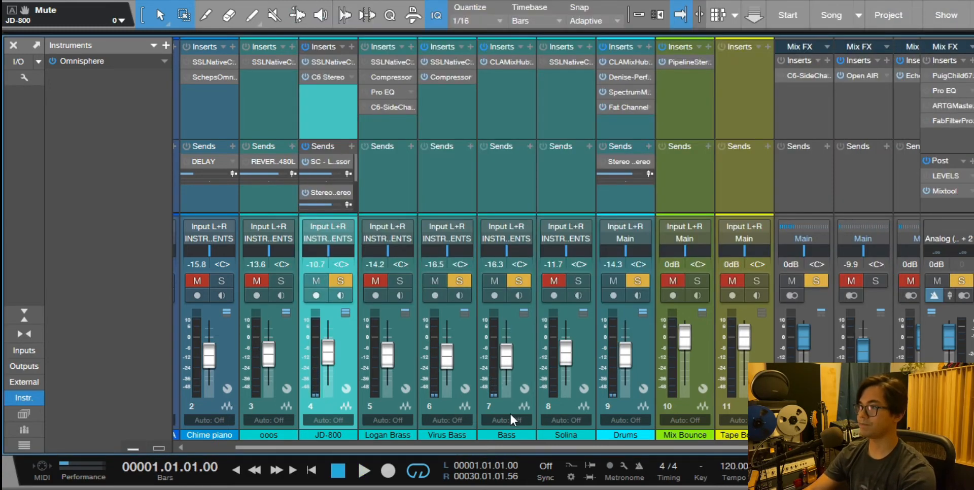
Solo the Chime piano channel, enable its DELAY send, and audition it with the other soloed channels.
click(232, 362)
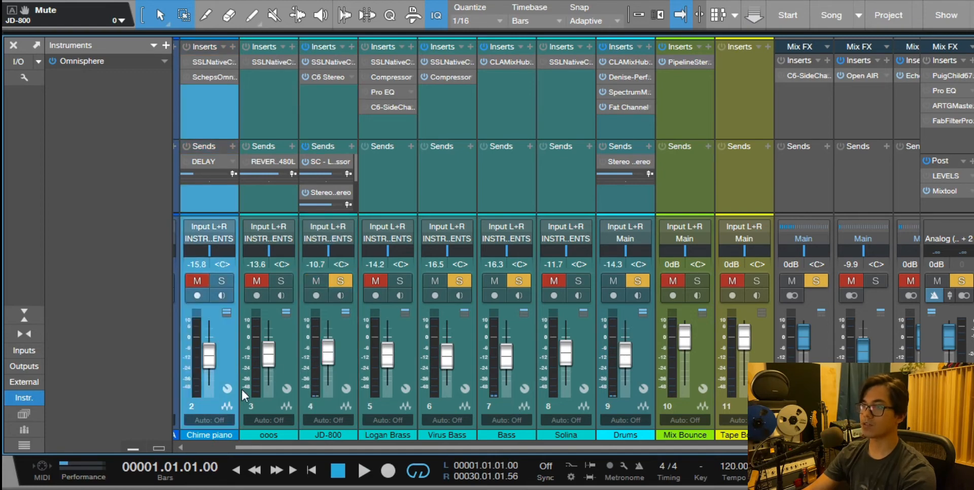
click(222, 280)
click(197, 280)
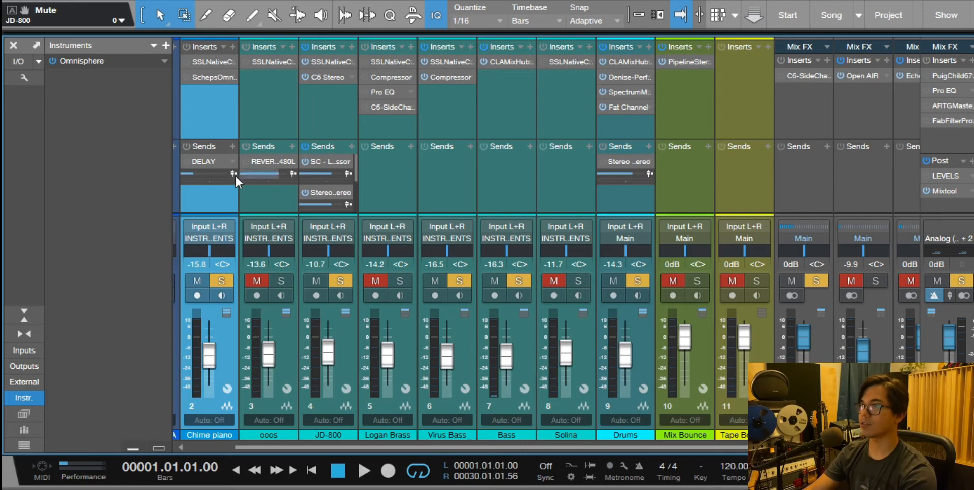
click(186, 146)
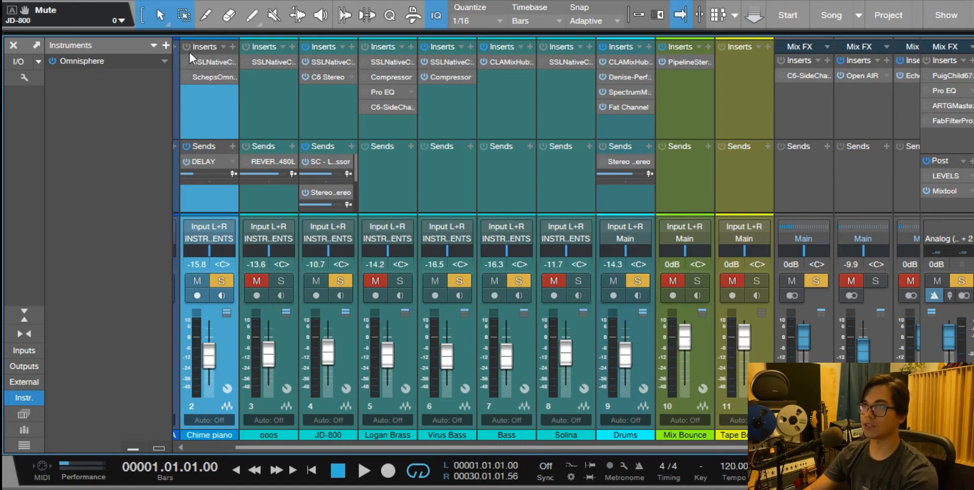
key(space)
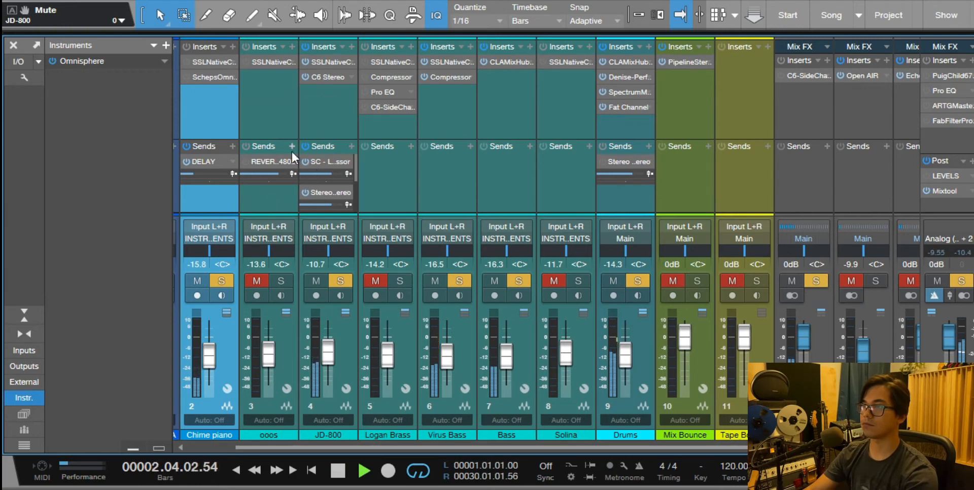
key(space)
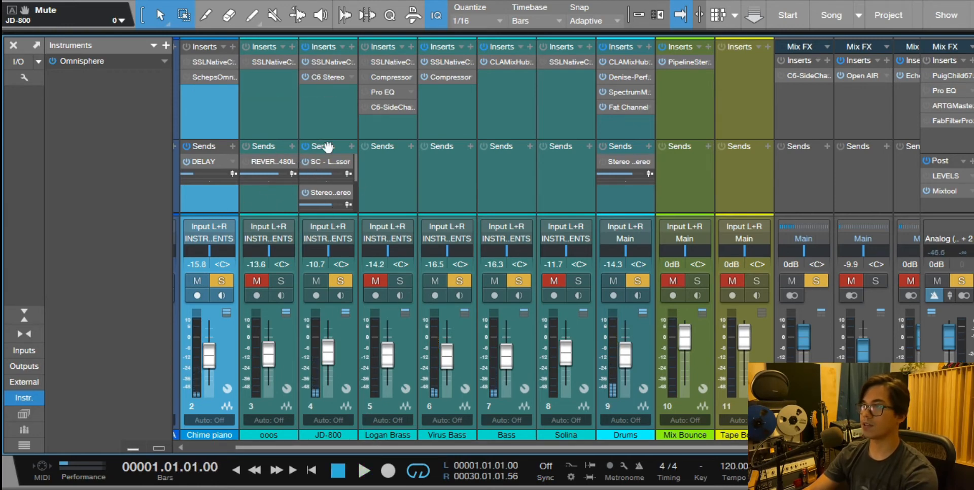
Enlarge the mixer's sends area, review EchoBoy on the DELAY channel during playback, and close its window.
drag(325, 138, 325, 79)
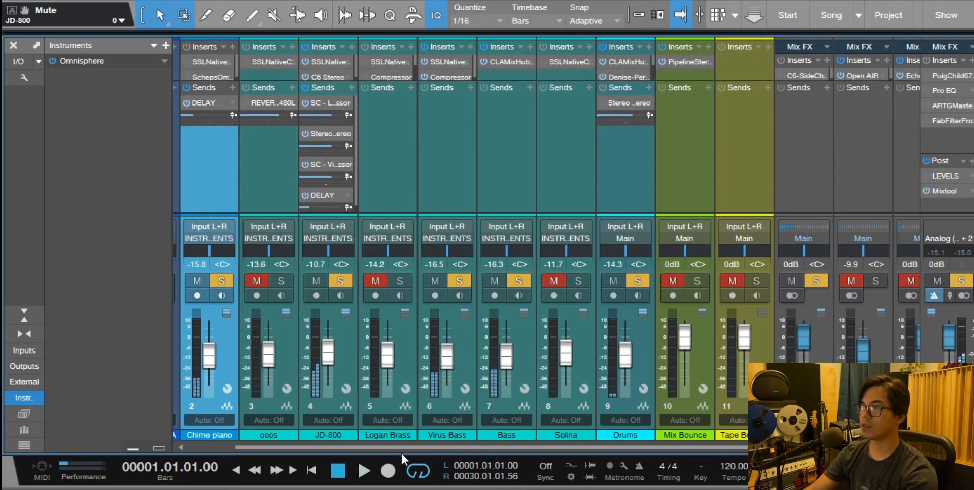
scroll(401, 448, right, 2)
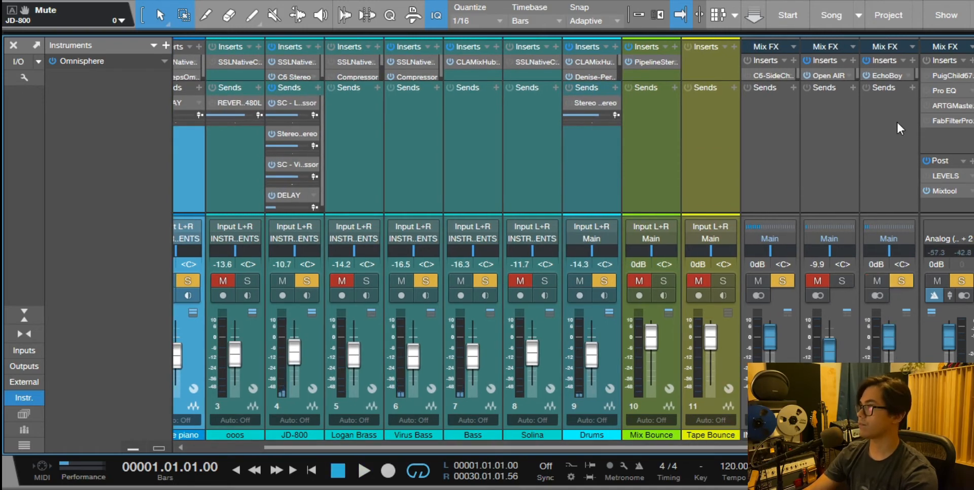
click(886, 75)
key(space)
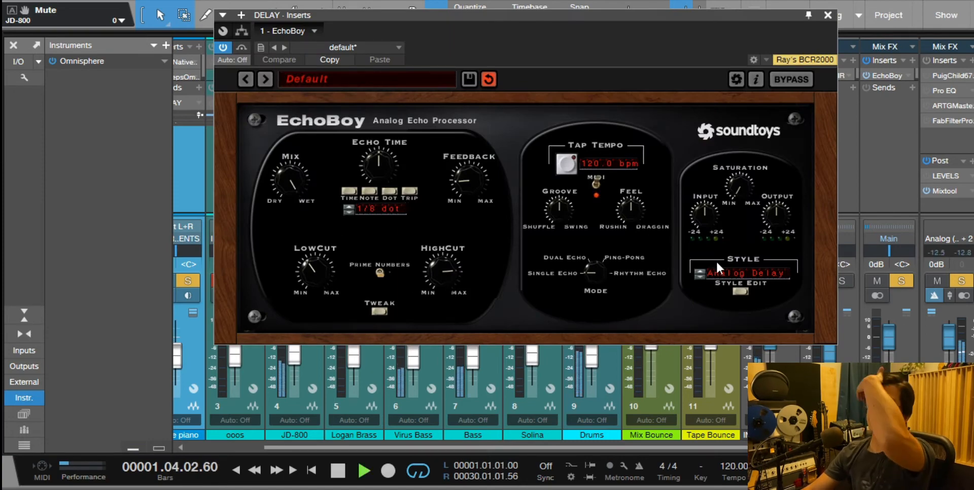
key(space)
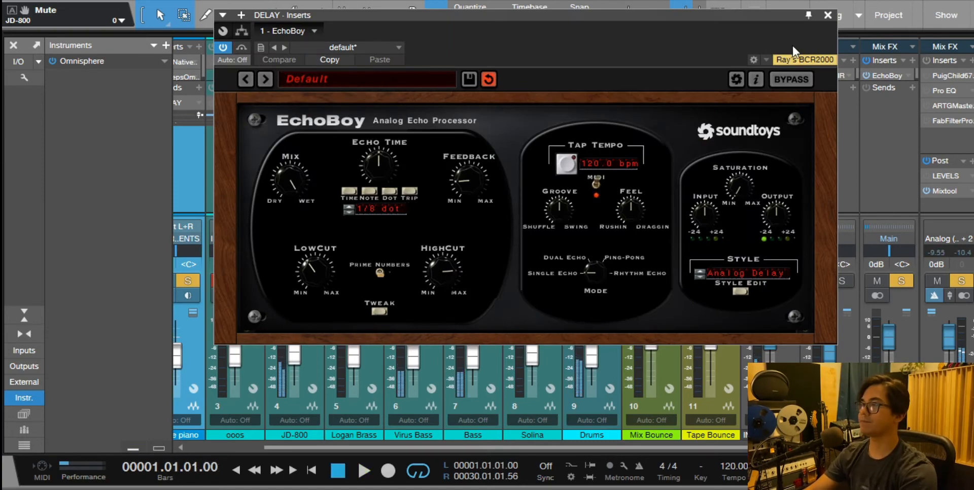
click(824, 14)
Enlarge the mixer's inserts area and audition Chime piano with its DELAY send in the soloed mix.
drag(600, 450, 469, 448)
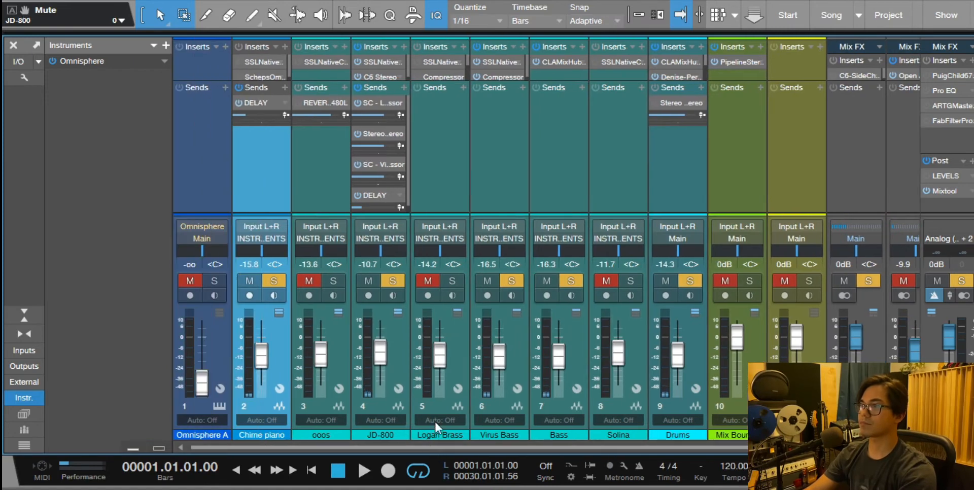
key(space)
drag(279, 83, 270, 154)
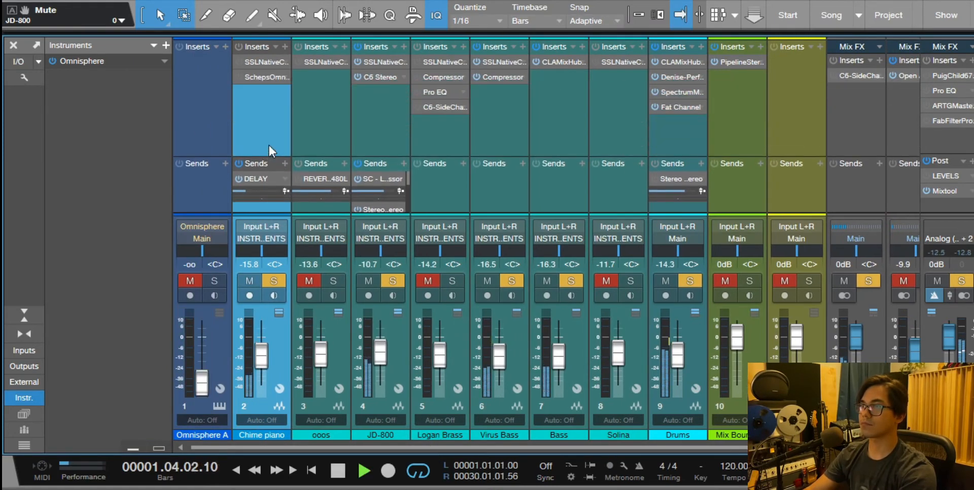
key(space)
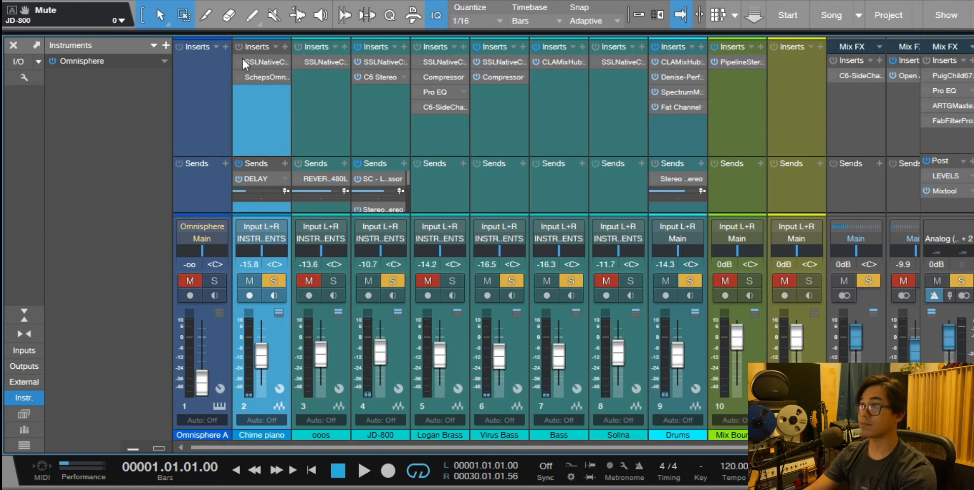
Enable the SSL Native Channelstrip on Chime piano, review its EQ and levels during playback, close its window, and audition the result.
click(256, 62)
key(space)
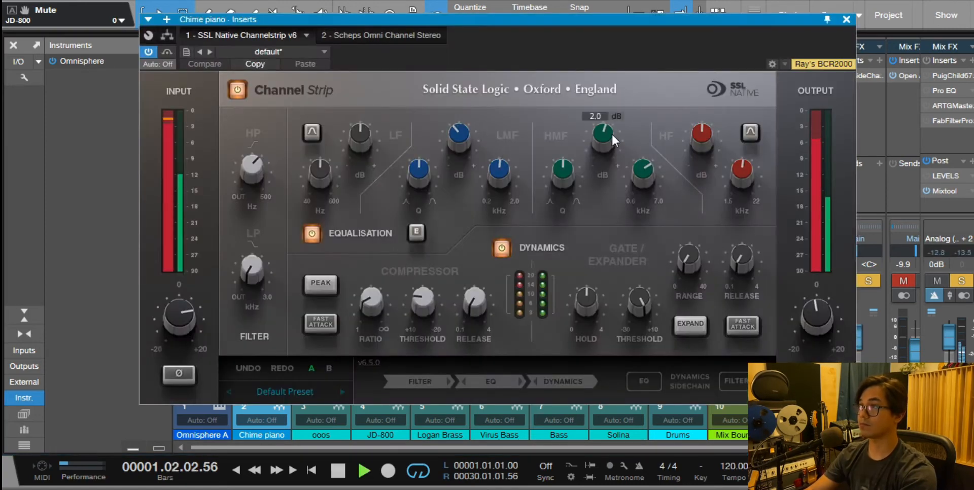
key(space)
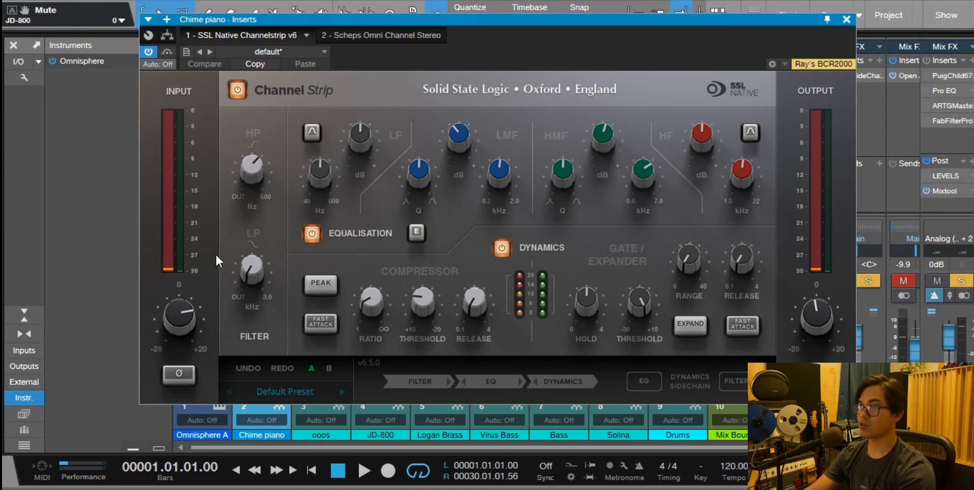
key(space)
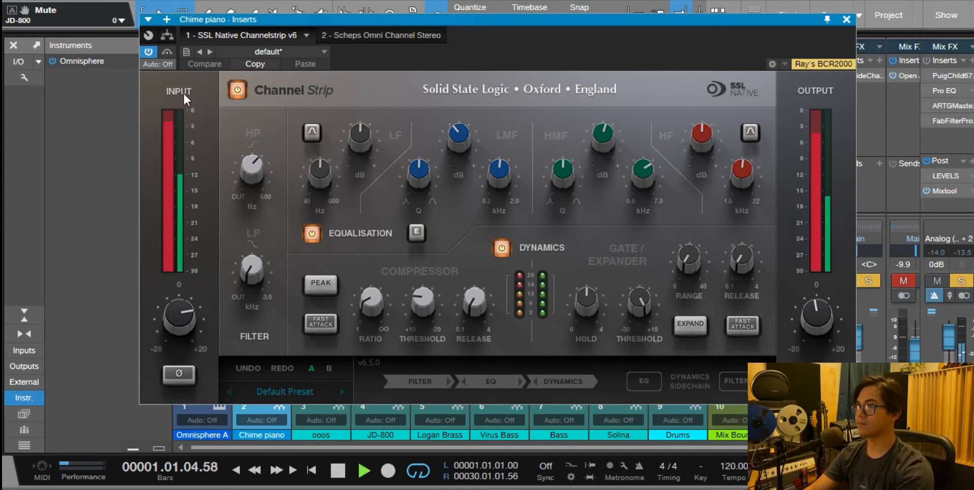
key(space)
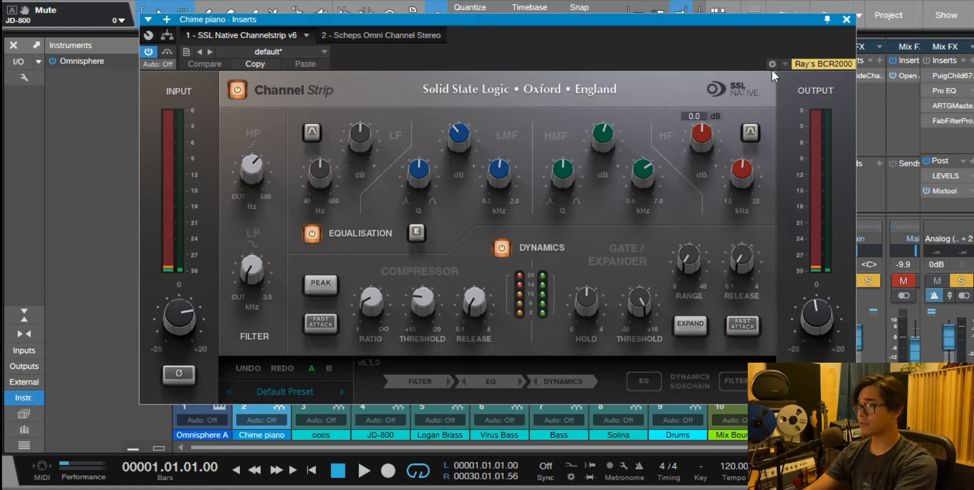
click(845, 19)
key(space)
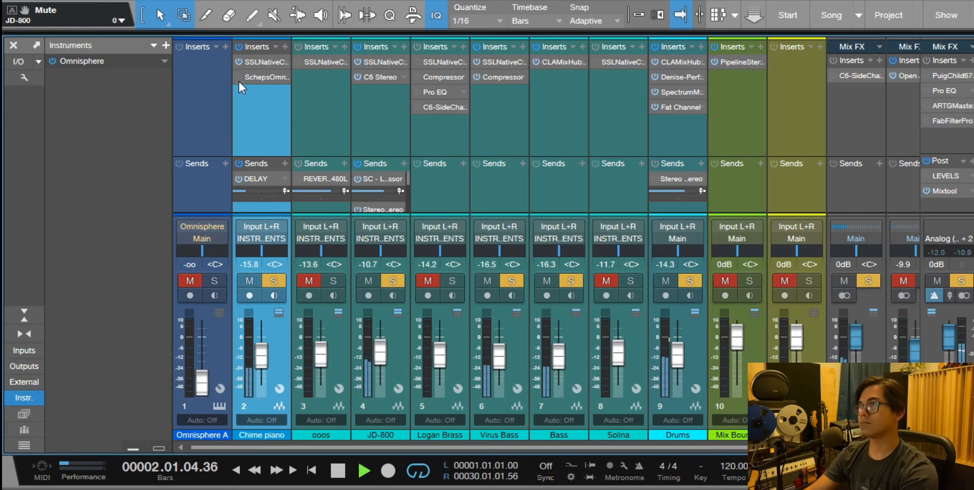
key(space)
Open Scheps Omni Channel on Chime piano, review its DS2 de-esser during playback, and close its window.
click(267, 78)
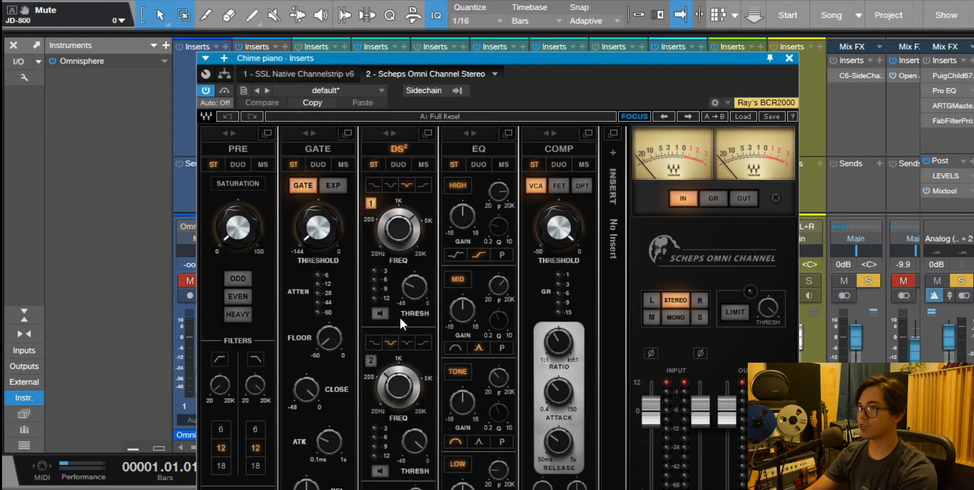
key(space)
mouse_move(410, 295)
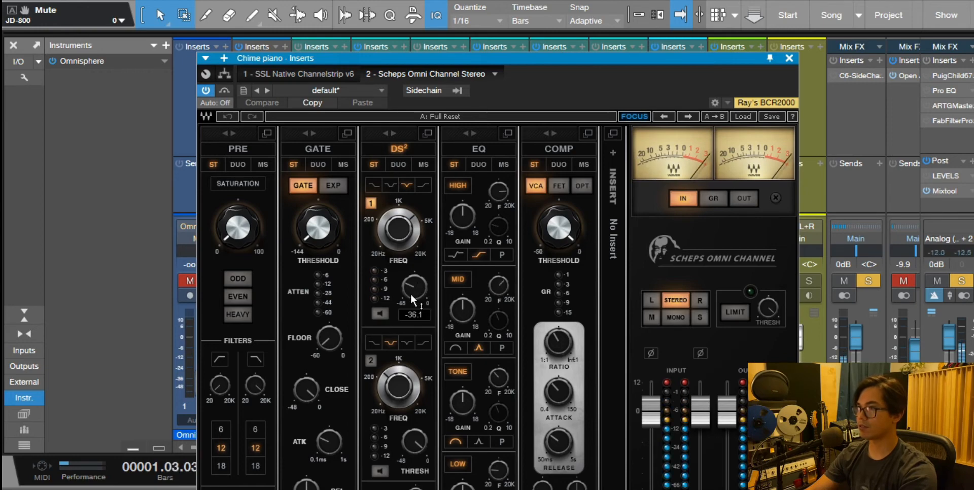
key(space)
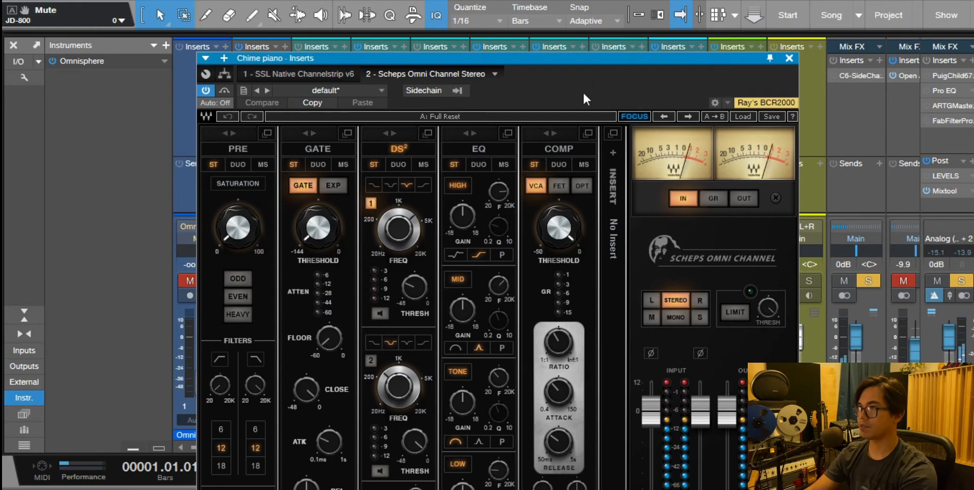
click(788, 58)
Mute the channels from ooos through Drums together so that Chime piano plays alone, and select Chime piano.
click(691, 140)
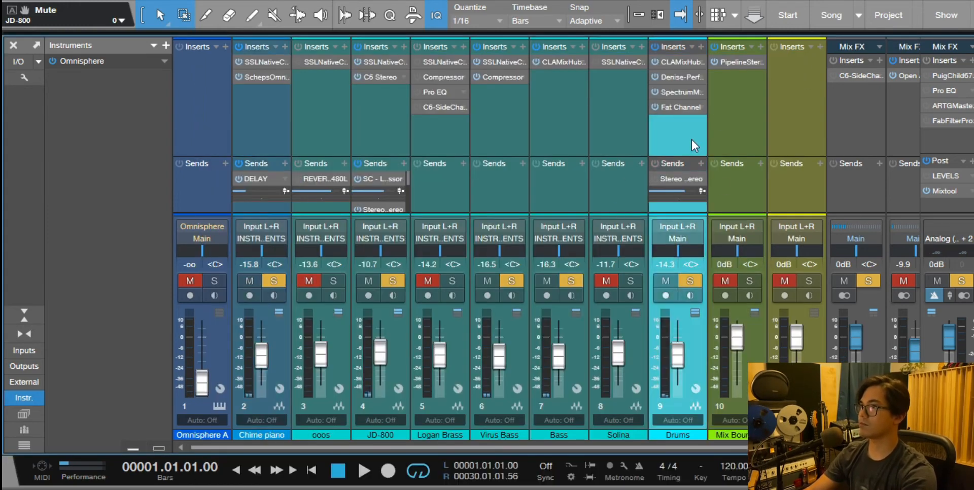
shift+click(346, 118)
click(306, 281)
click(305, 281)
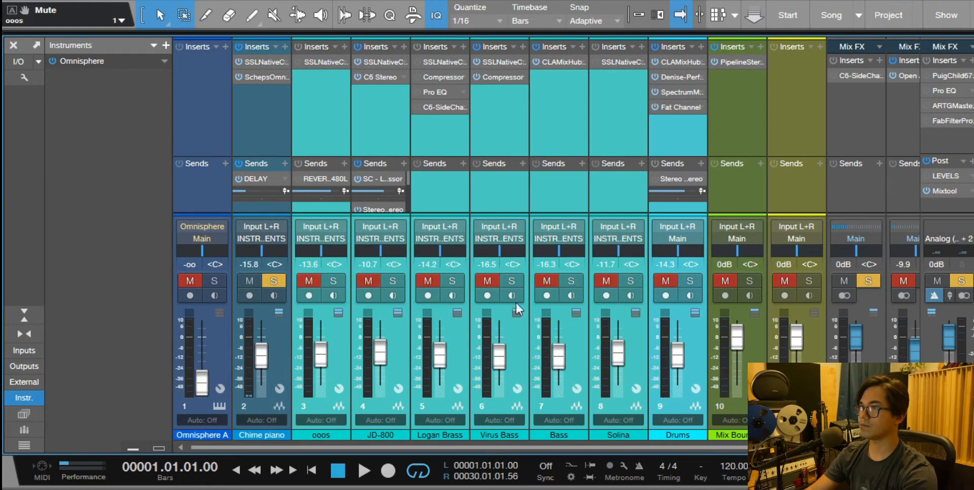
click(277, 304)
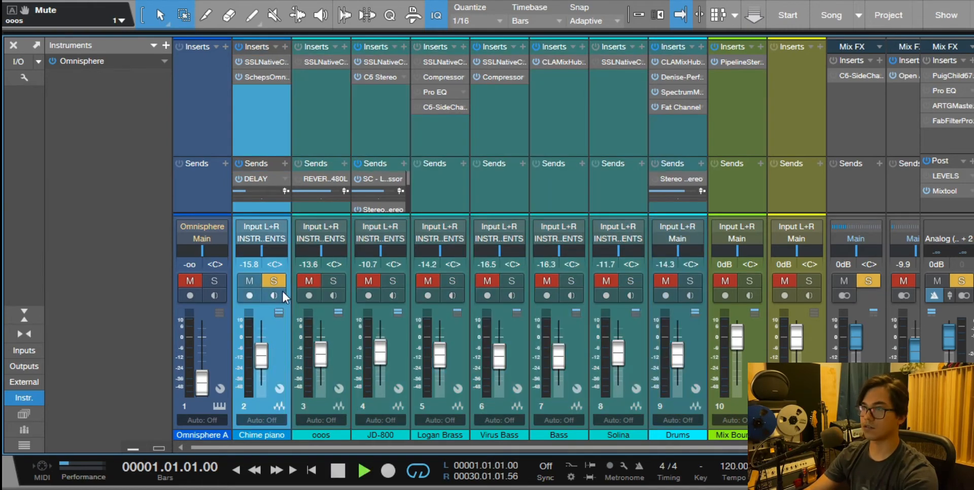
Audition Chime piano alone, briefly monitor de-esser band 1 in Scheps Omni Channel, and close its window.
key(space)
click(260, 77)
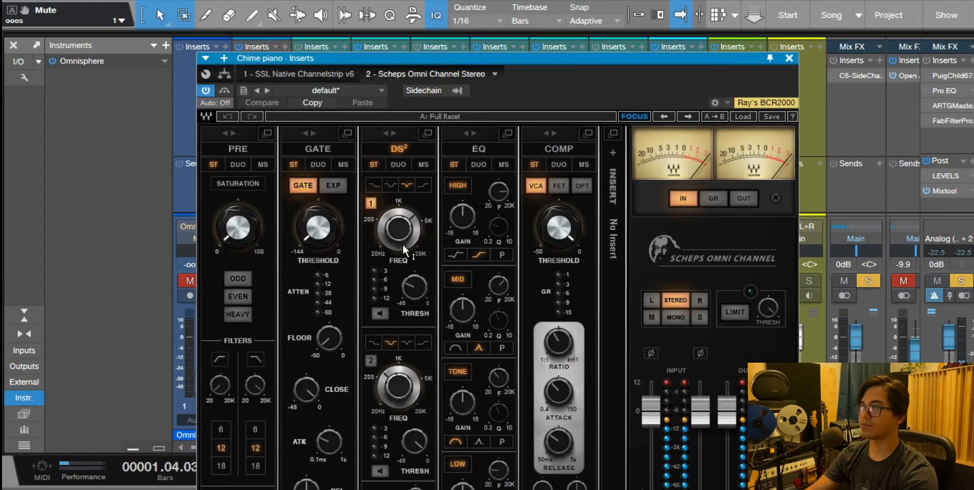
click(380, 313)
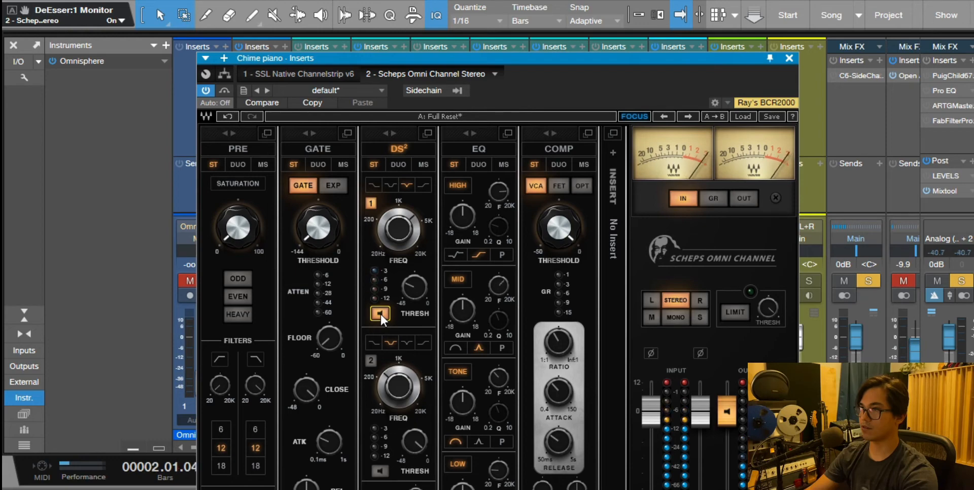
click(379, 313)
key(space)
click(789, 58)
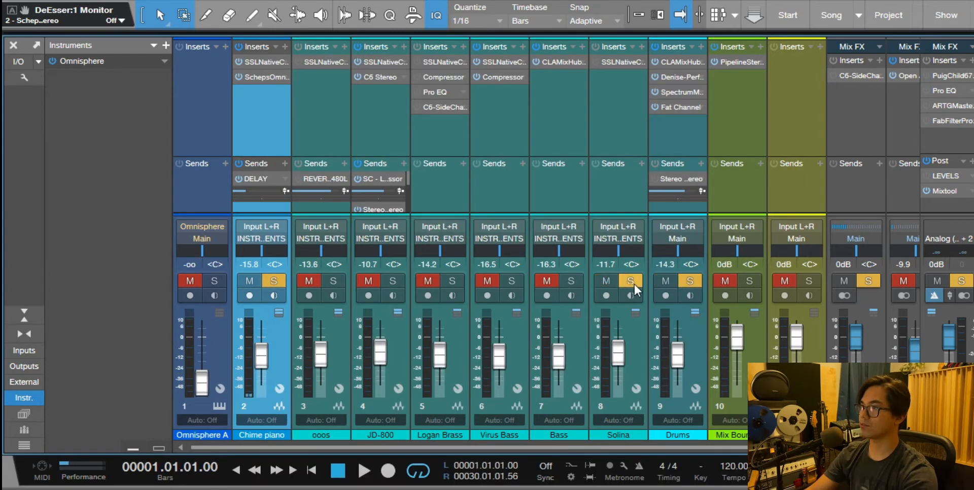
Solo Drums, Bass, Virus Bass and JD-800 alongside Chime piano again, leaving Solina muted, and audition them together.
click(570, 282)
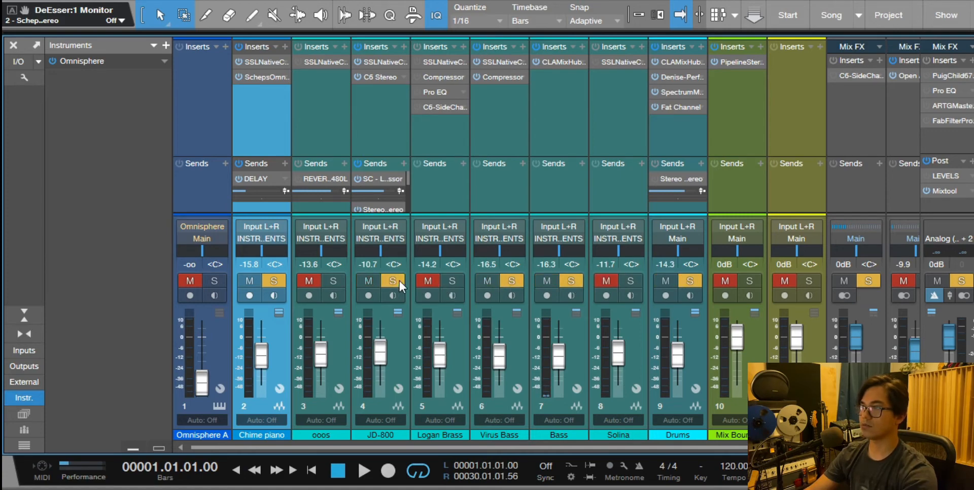
key(space)
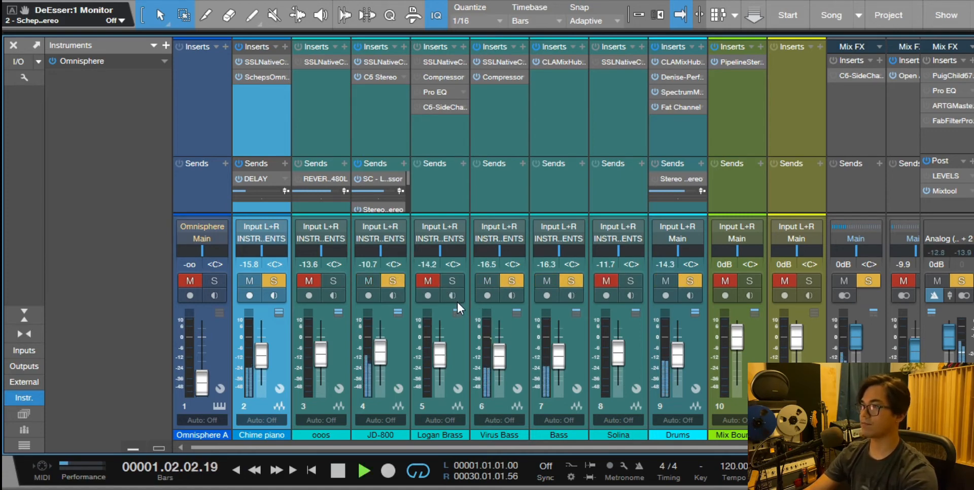
key(space)
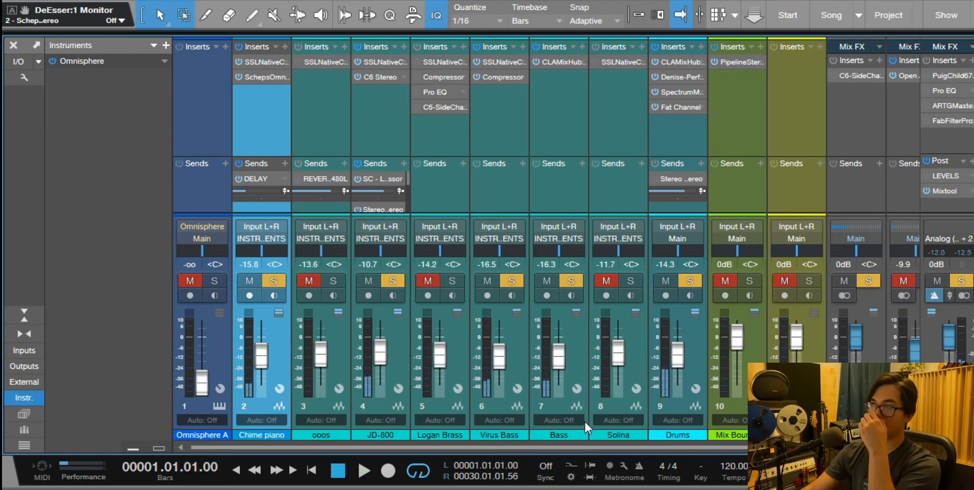
drag(562, 447, 538, 438)
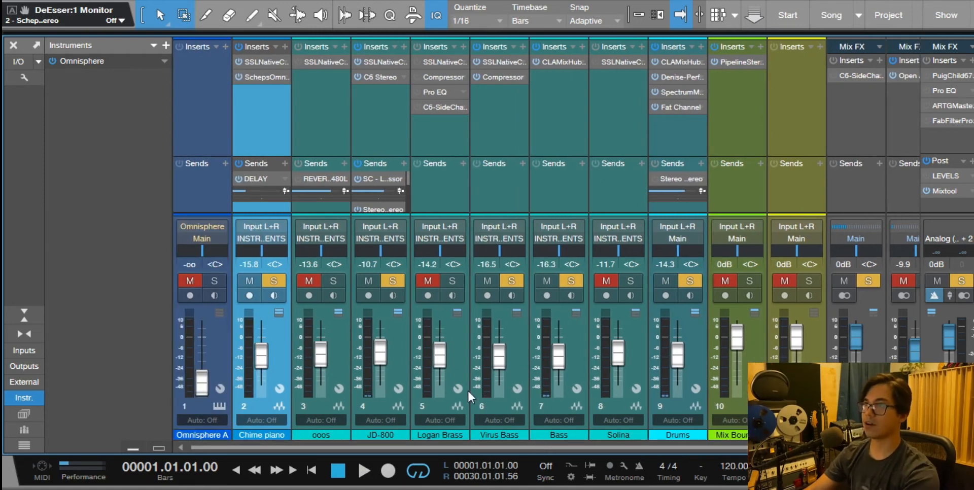
Solo the ooos channel and audition it with the other soloed channels.
click(334, 334)
click(334, 280)
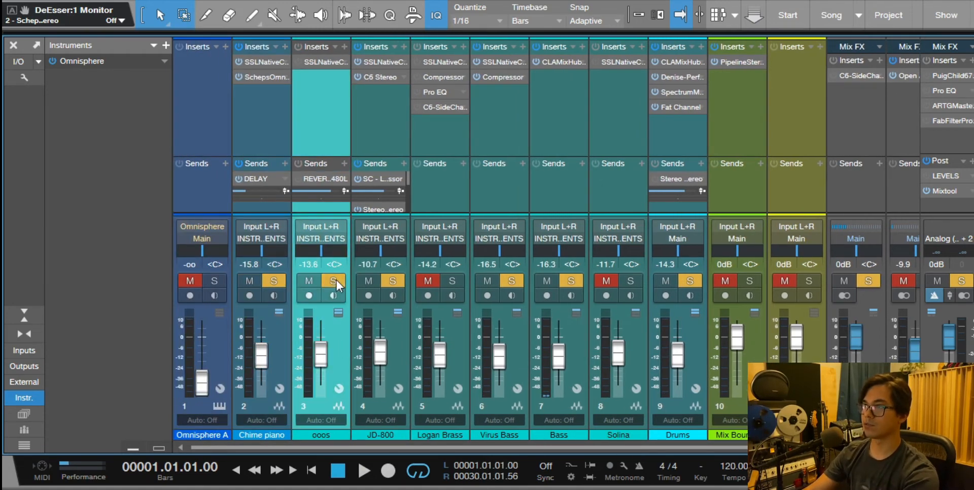
key(space)
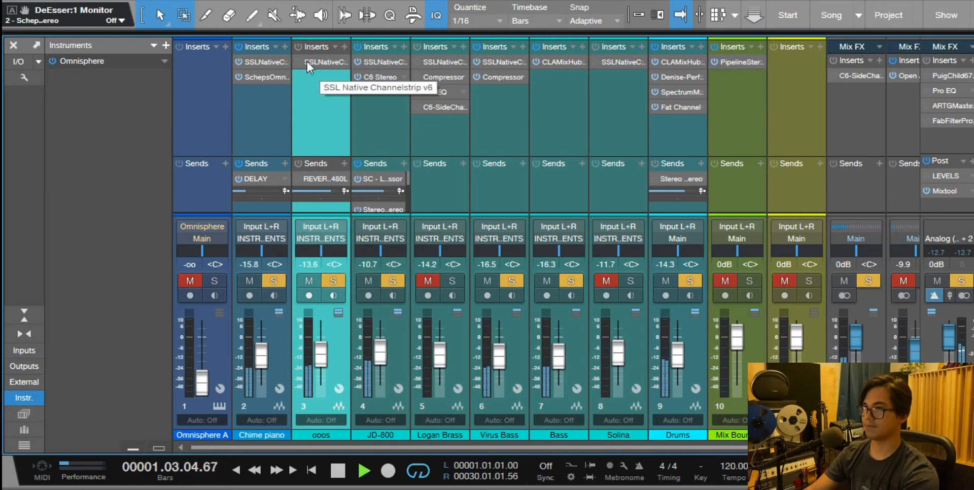
key(space)
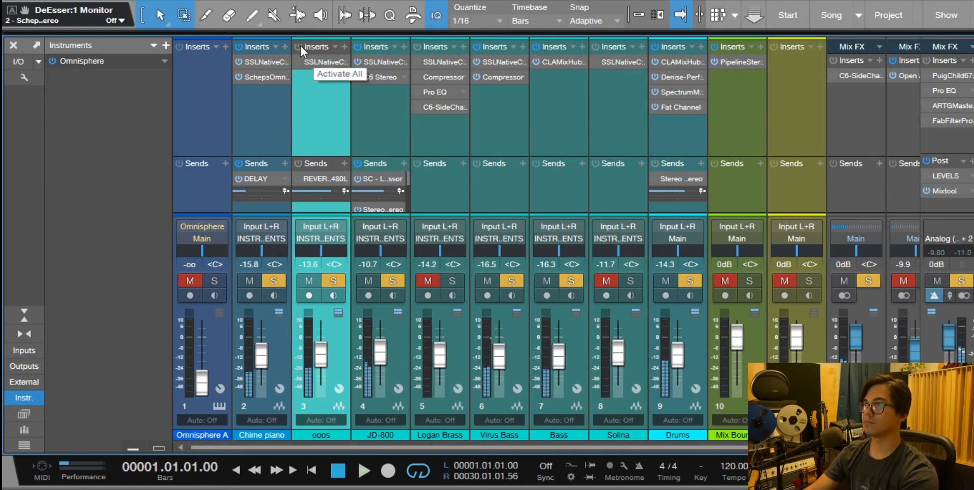
Enable the SSL Native Channelstrip on ooos, review its settings, close its window, and audition the result.
click(320, 60)
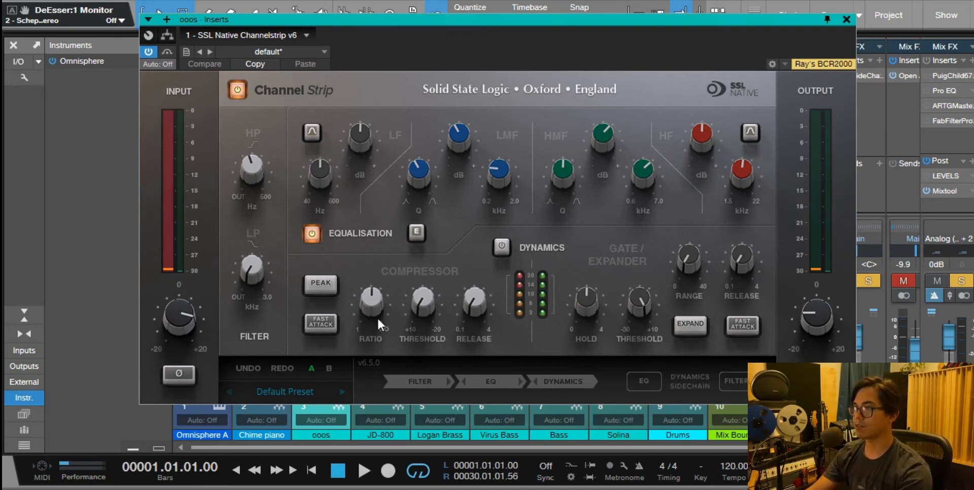
key(space)
click(846, 19)
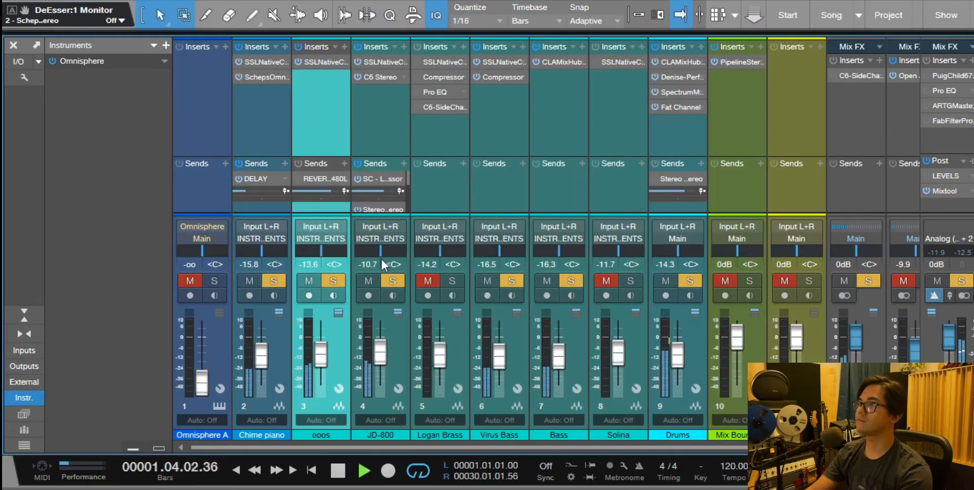
key(space)
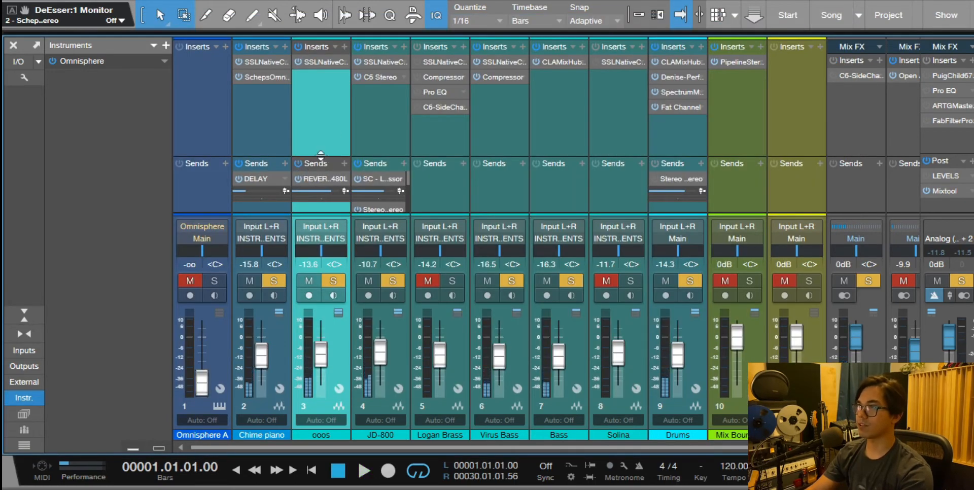
Enable the REVERB 480L send on ooos, enlarge the mixer's sends area, and unmute and solo the REVERB 480L channel during playback.
drag(317, 156, 317, 81)
scroll(476, 448, right, 2)
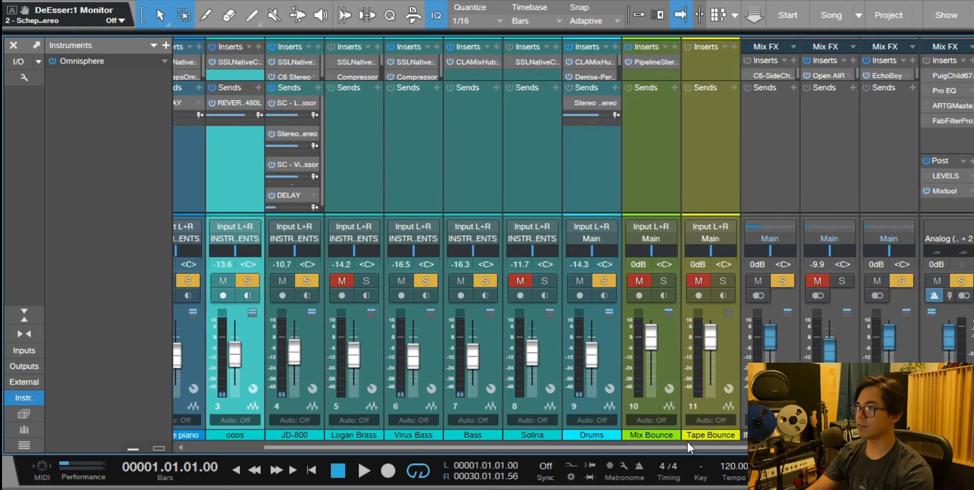
key(space)
click(819, 281)
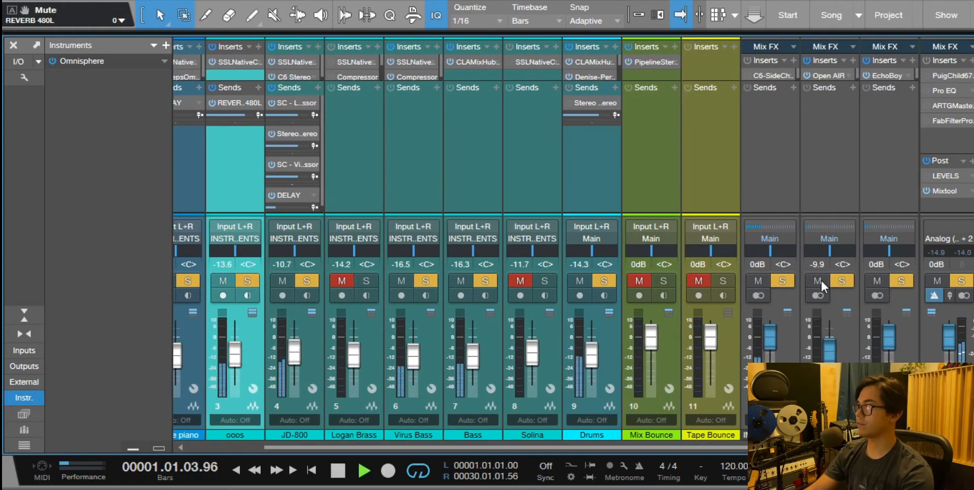
Review Open AIR on the REVERB 480L channel, raise its gain to -2.82 dB during playback, and close its window.
click(821, 75)
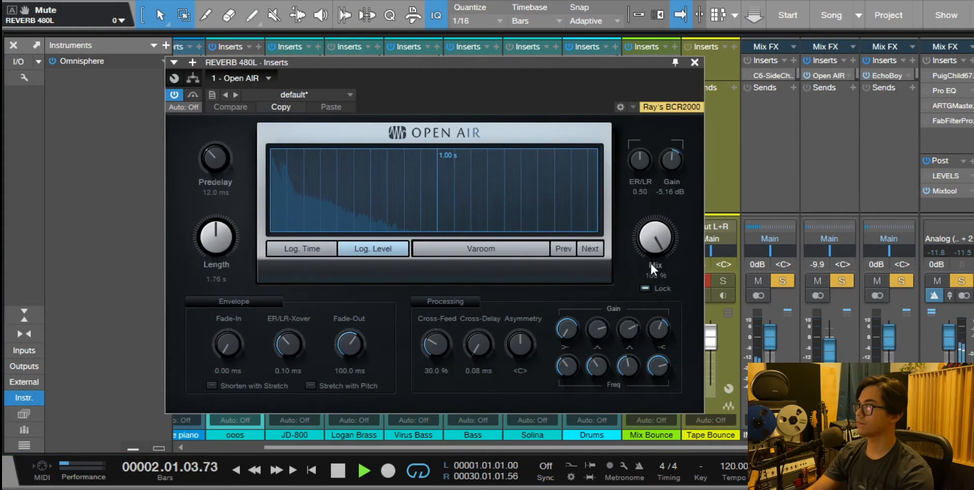
key(space)
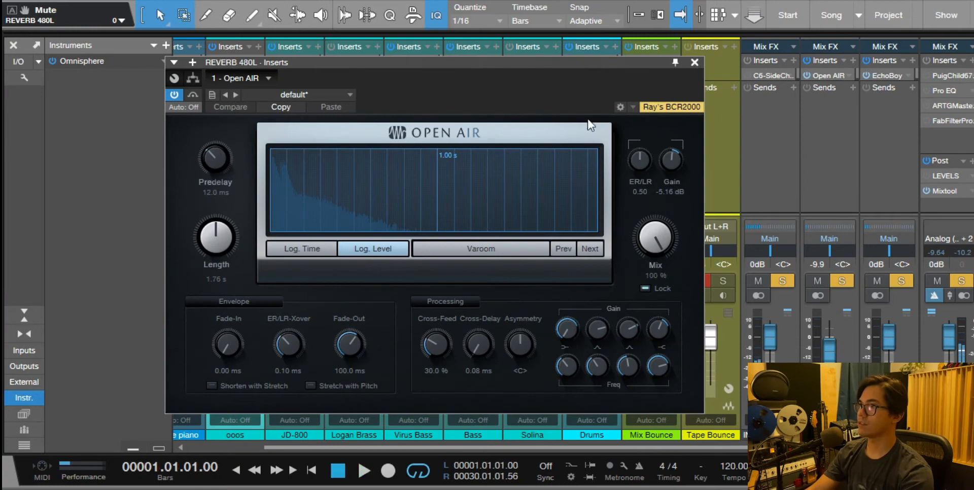
key(space)
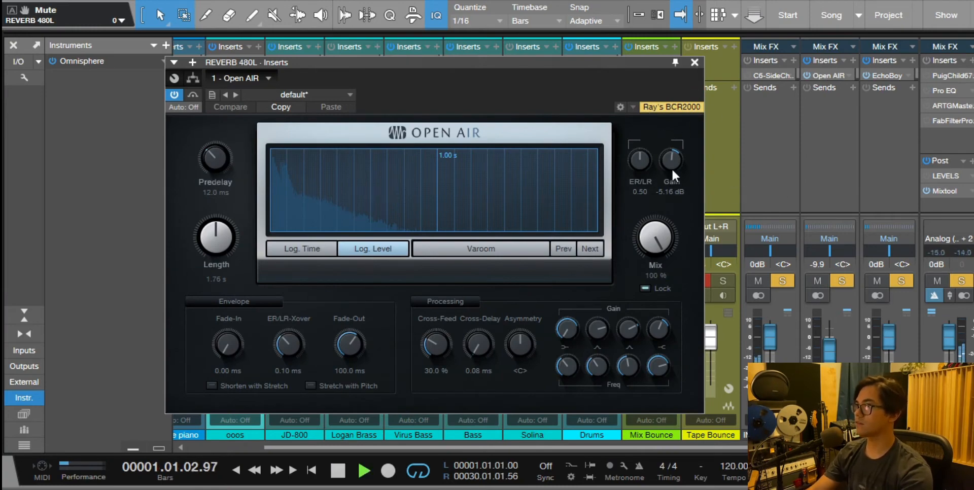
drag(672, 164, 685, 148)
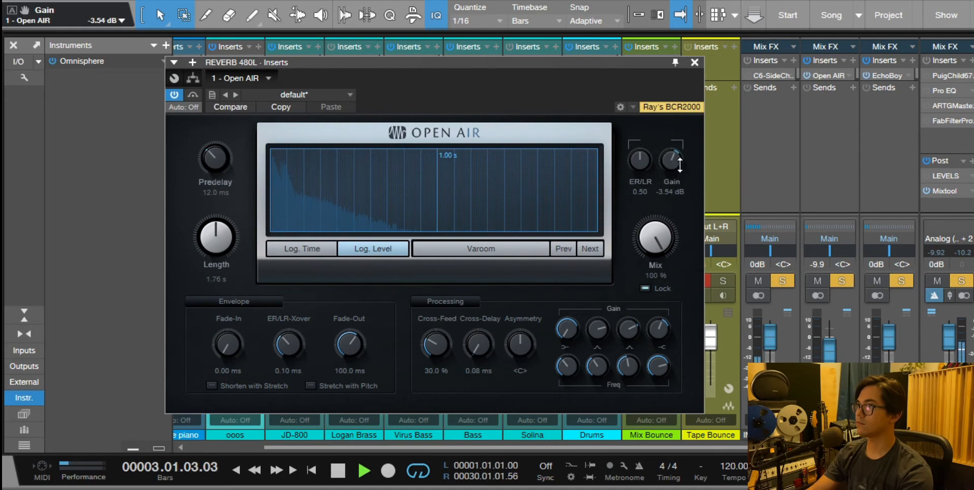
key(space)
click(694, 62)
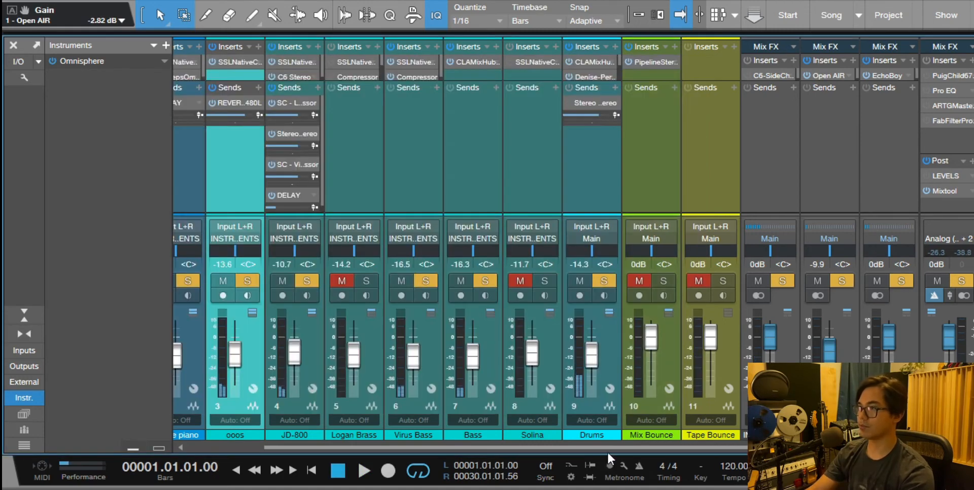
Enlarge the mixer's inserts area, solo Solina with its SSL Native Channelstrip enabled, and audition it in the soloed mix.
drag(578, 447, 450, 448)
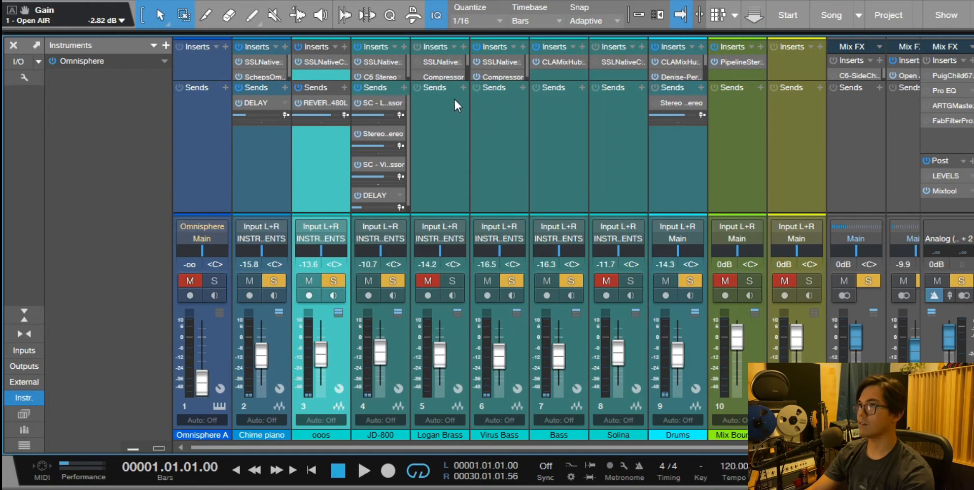
drag(434, 79, 434, 137)
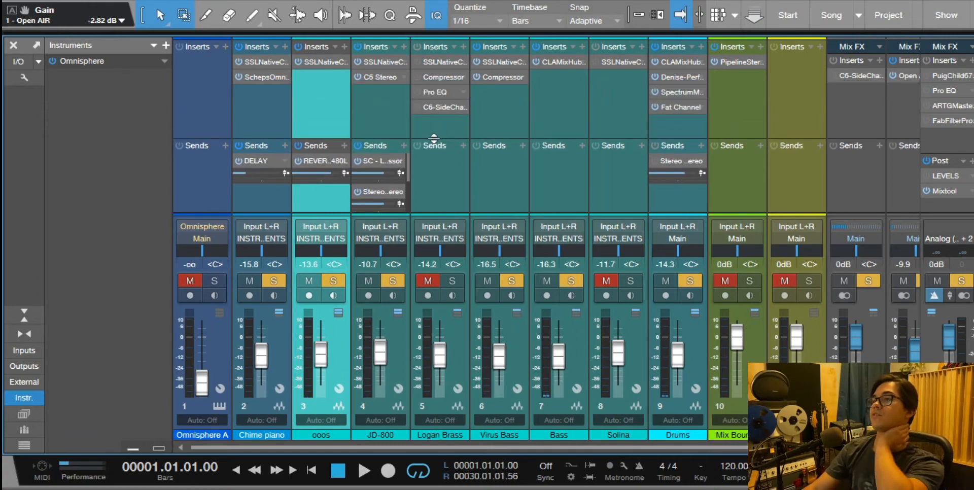
click(616, 174)
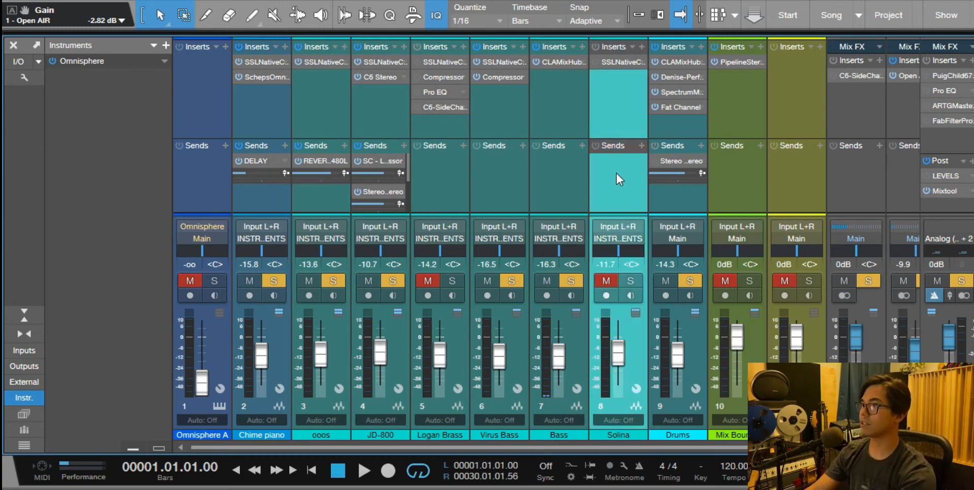
click(631, 280)
key(space)
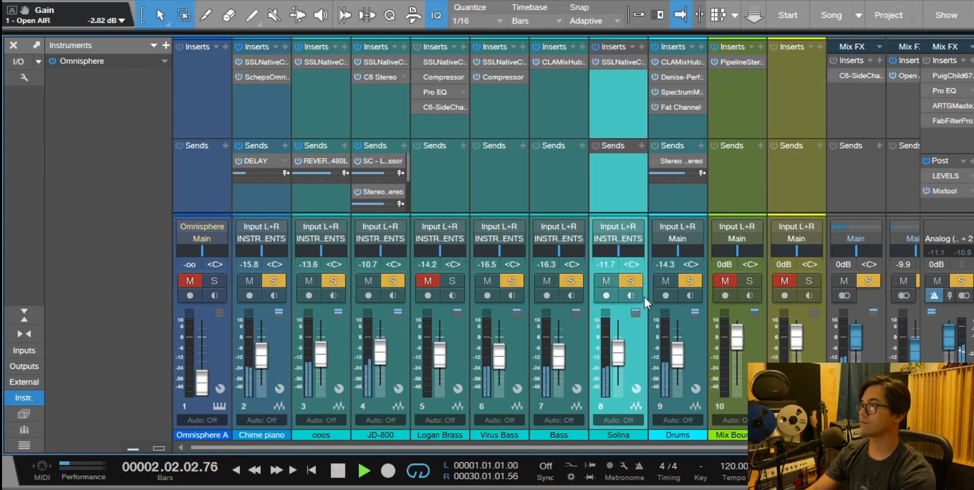
key(space)
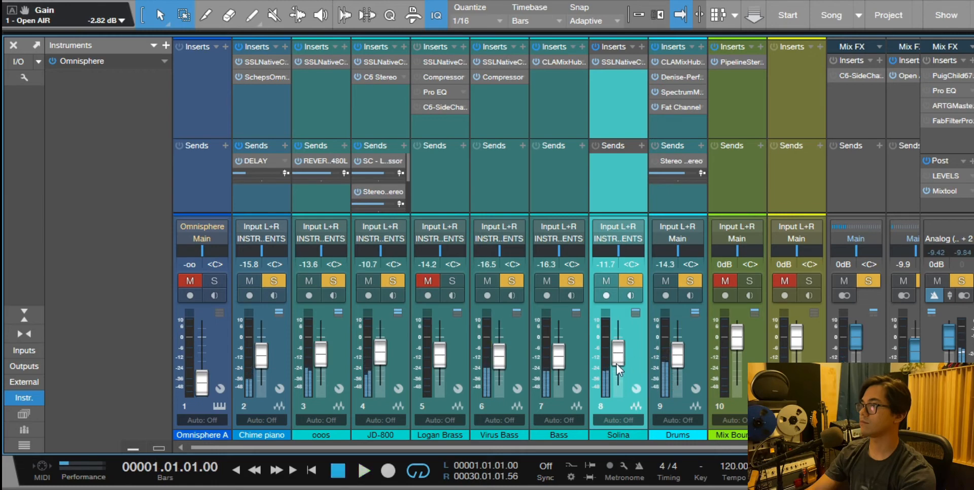
Unsolo ooos to compare the mix without it during playback, and restore its solo.
click(333, 281)
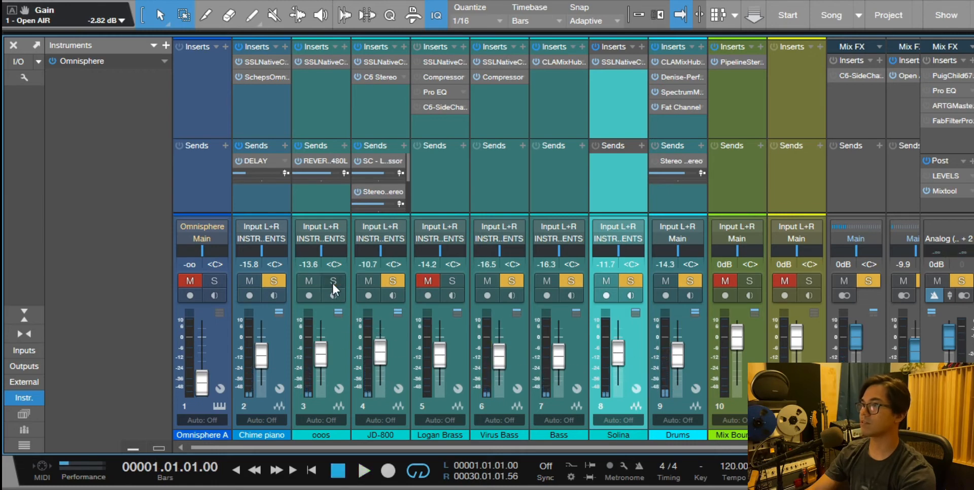
key(space)
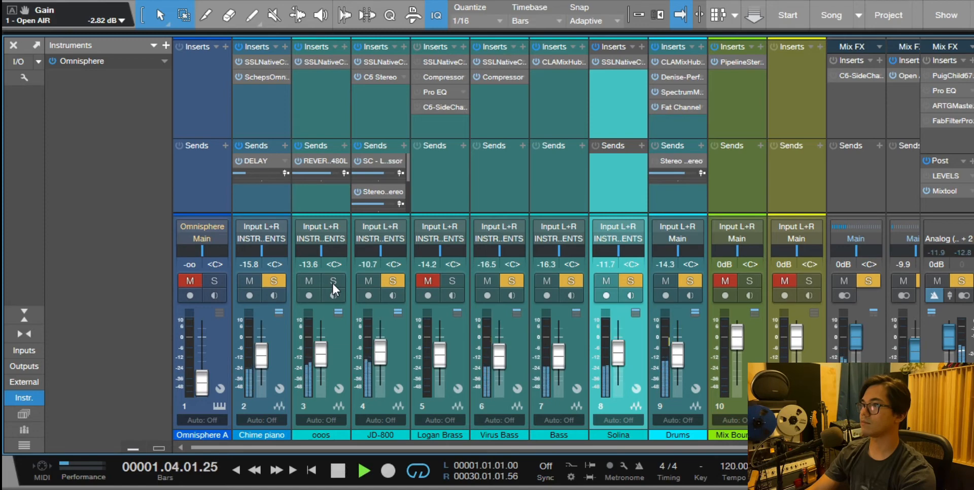
key(space)
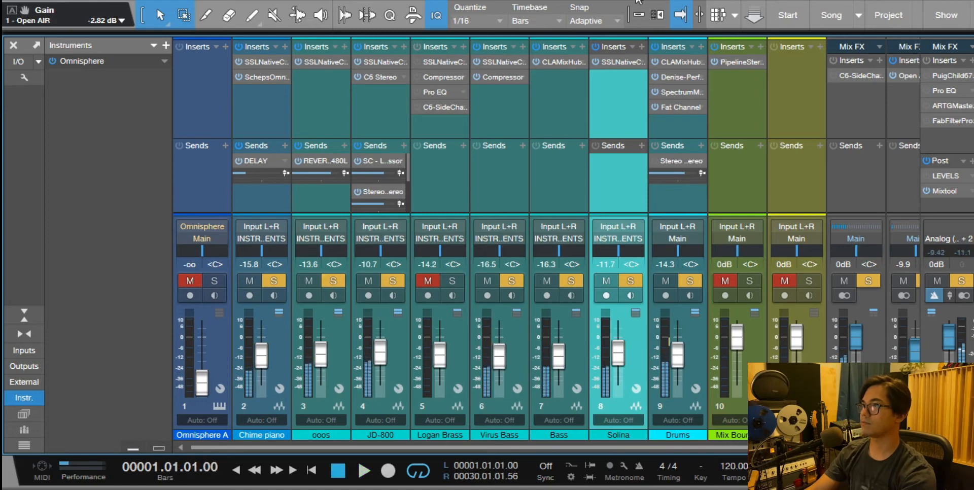
Review the equalisation settings in Solina's SSL Native Channelstrip, close its window, and audition the soloed mix.
click(617, 61)
mouse_move(676, 189)
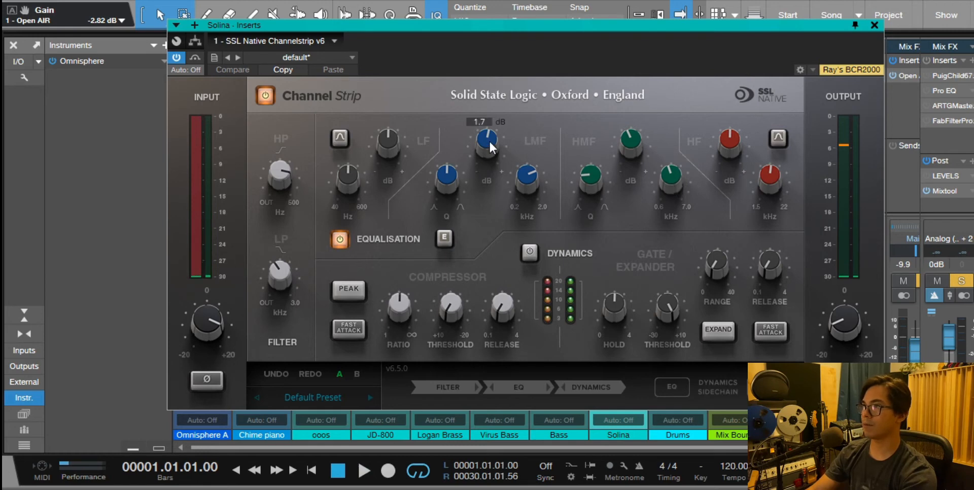
mouse_move(486, 161)
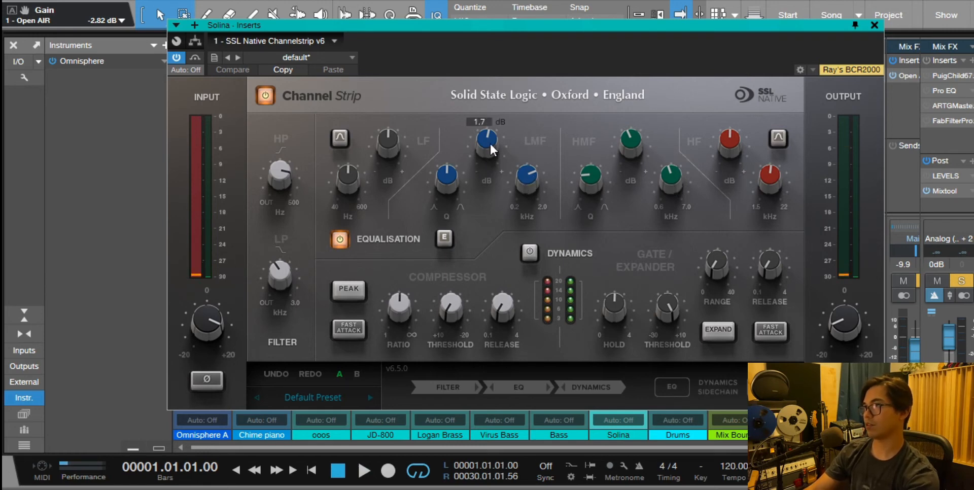
mouse_move(214, 342)
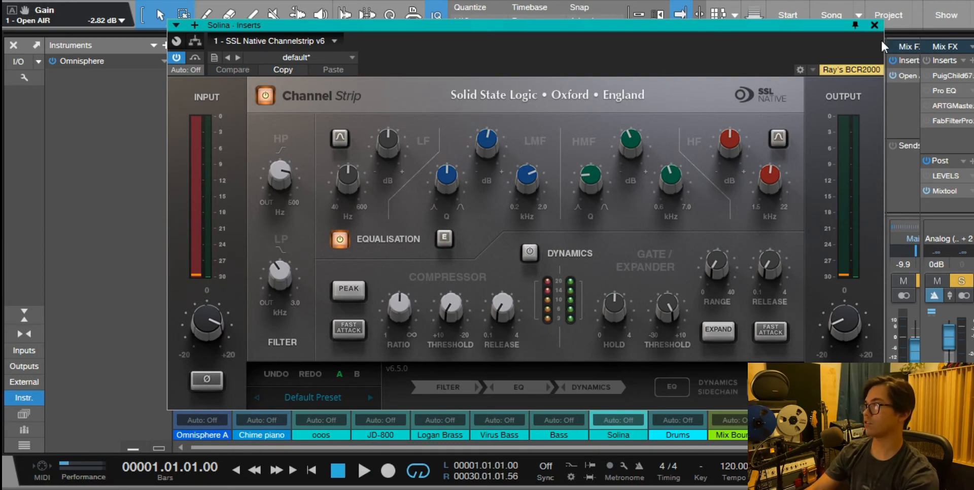
click(873, 25)
key(space)
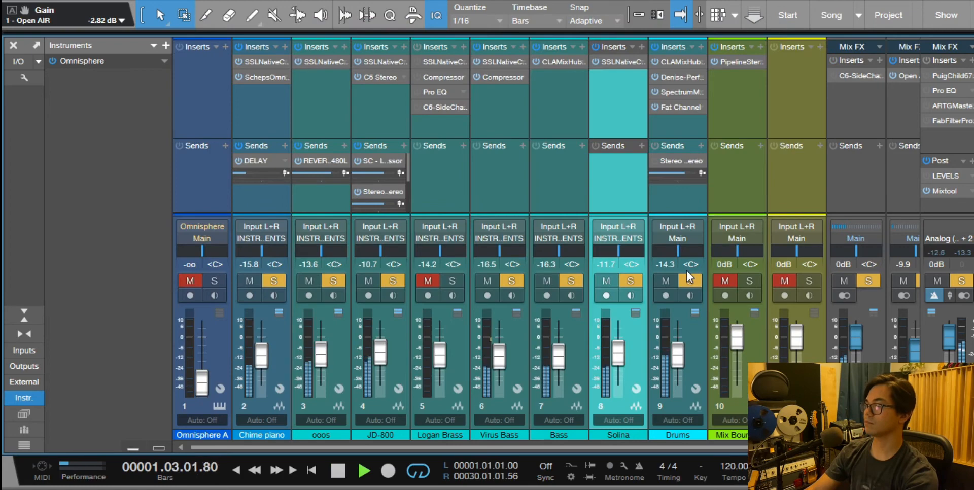
key(space)
Select and solo the Logan Brass channel and audition it in the soloed mix.
click(459, 348)
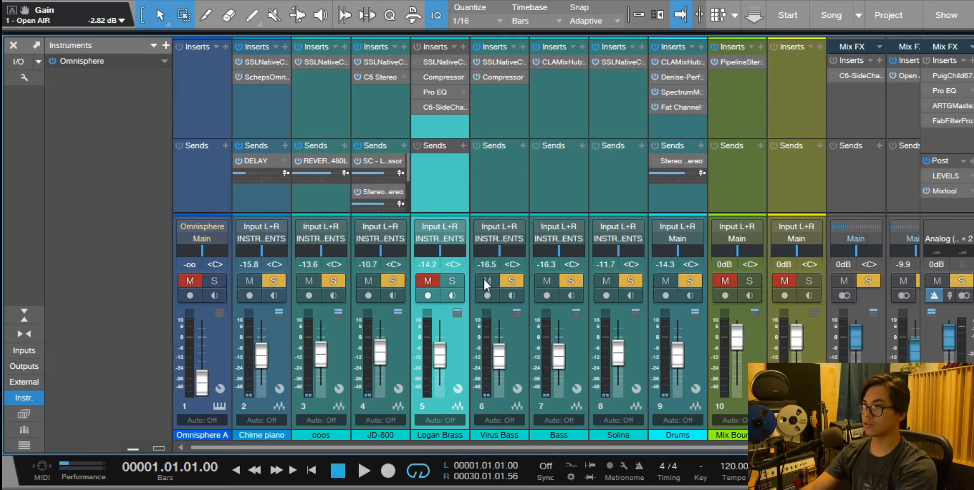
click(458, 282)
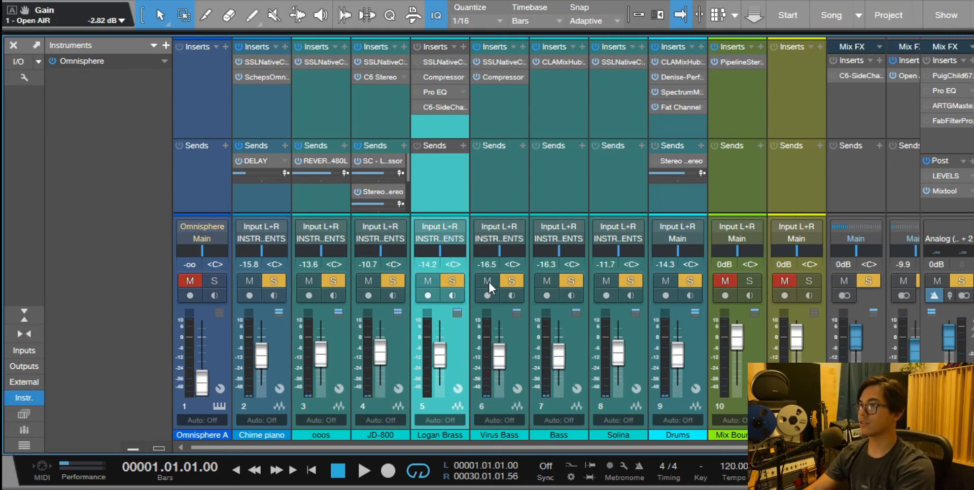
key(space)
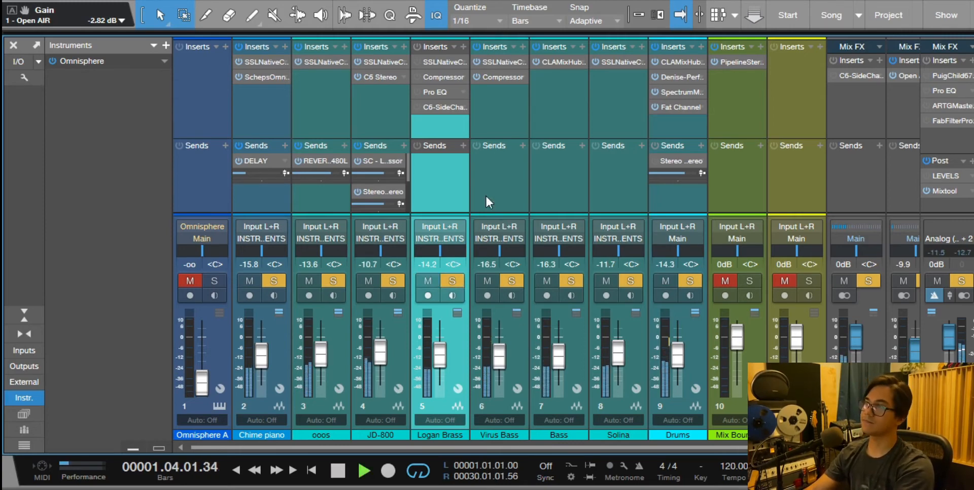
key(space)
Enable and review SSL Native Channelstrip on Logan Brass during playback, close its window, and audition the mix.
double_click(436, 61)
key(space)
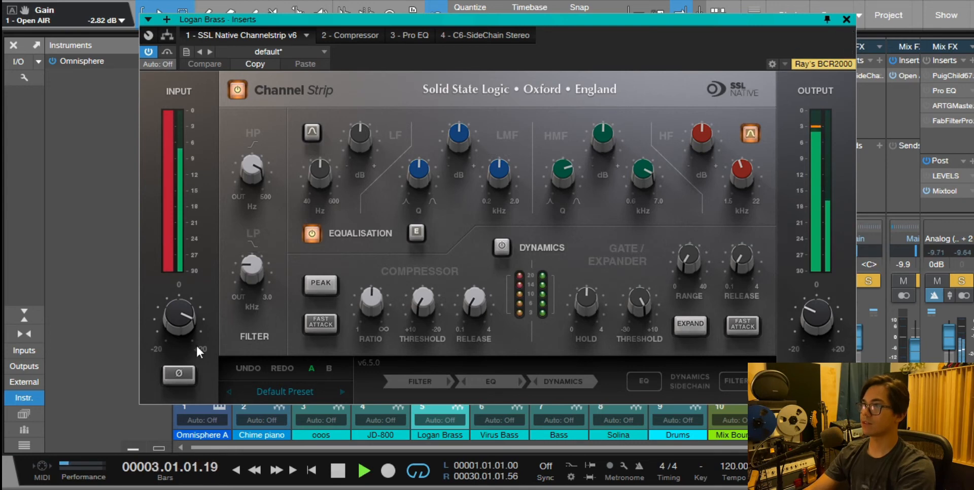
key(space)
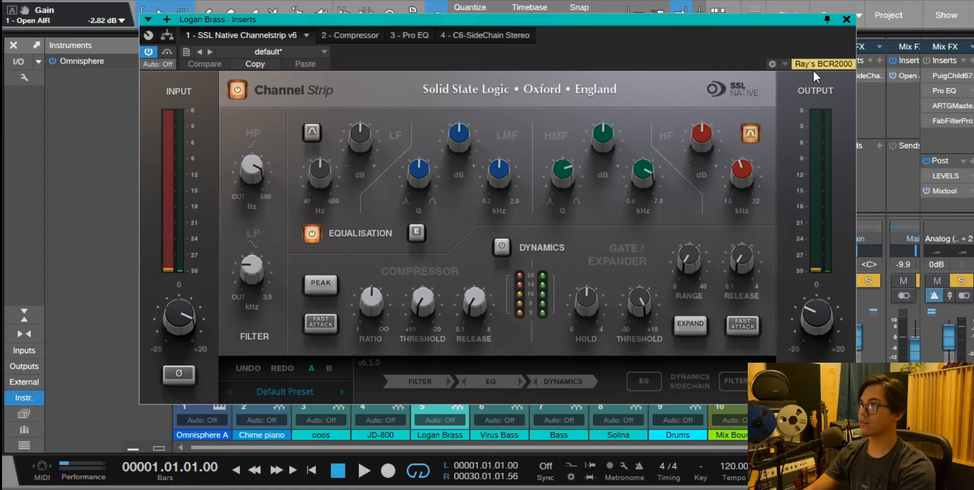
click(847, 19)
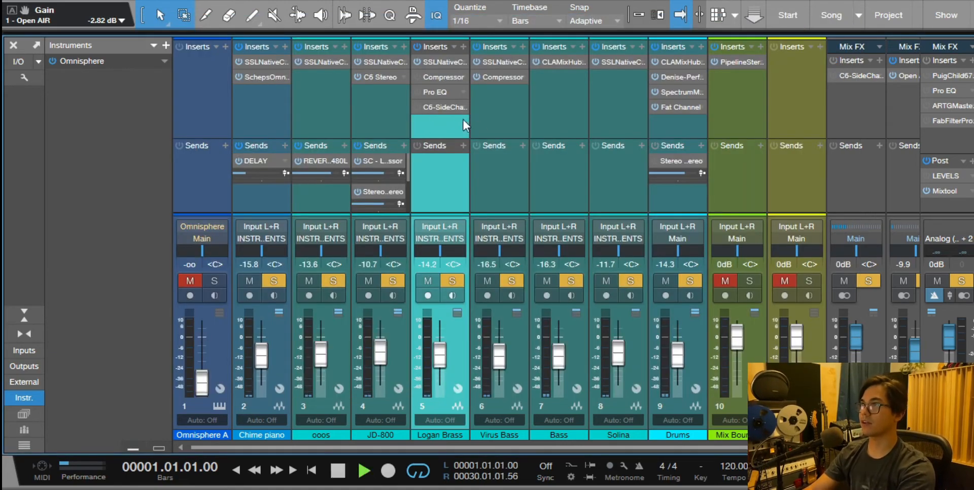
key(space)
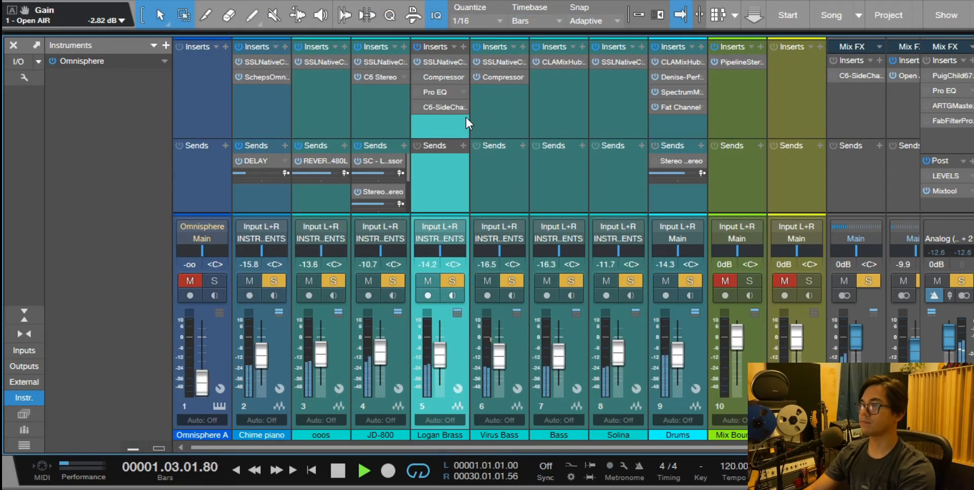
key(space)
Enable the Compressor on Logan Brass, check its sidechain source, set its threshold to -39.84 dB during playback, and close its window.
click(436, 76)
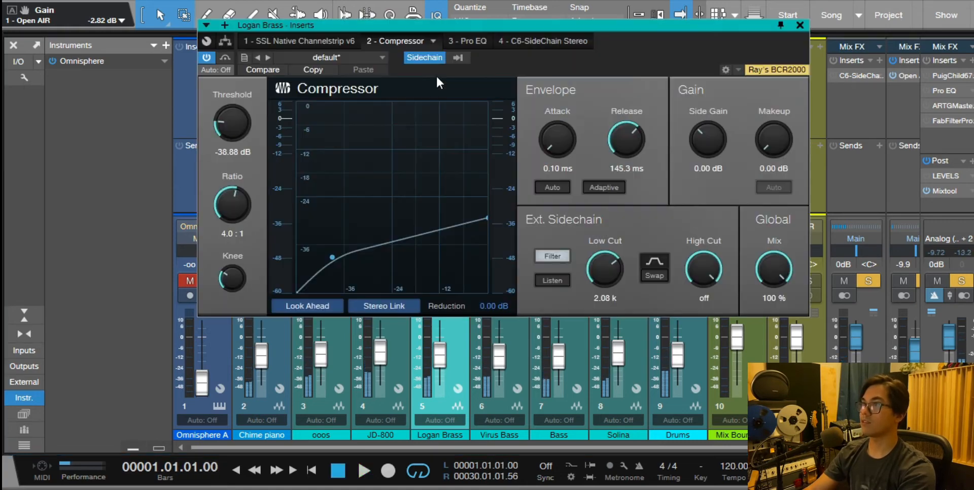
click(456, 58)
click(614, 69)
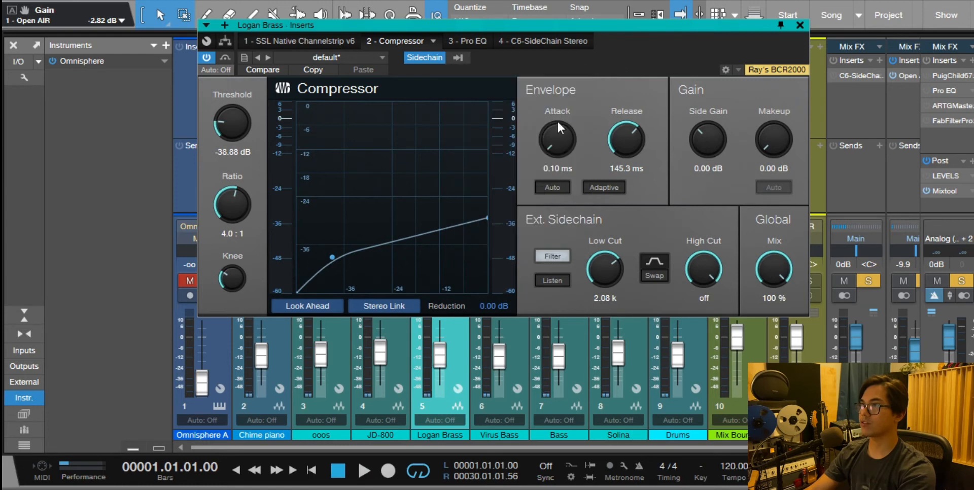
key(space)
mouse_move(234, 277)
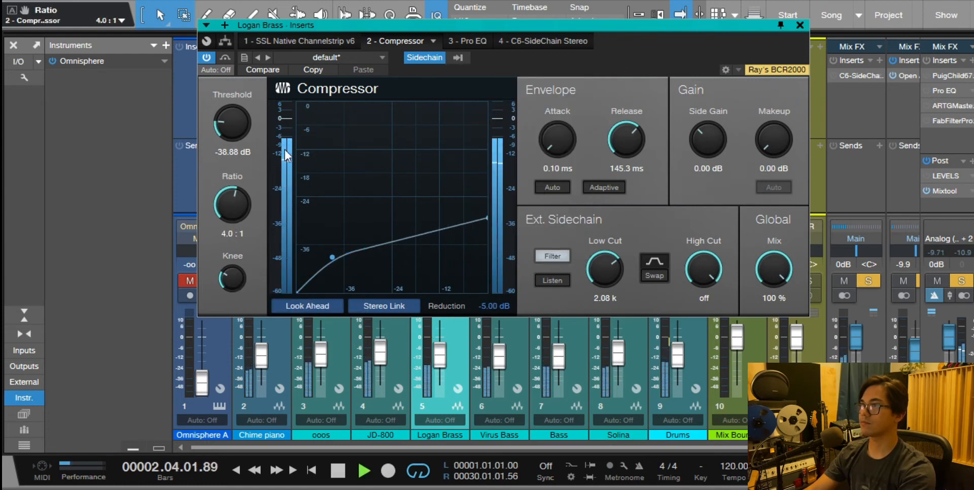
drag(234, 125, 236, 129)
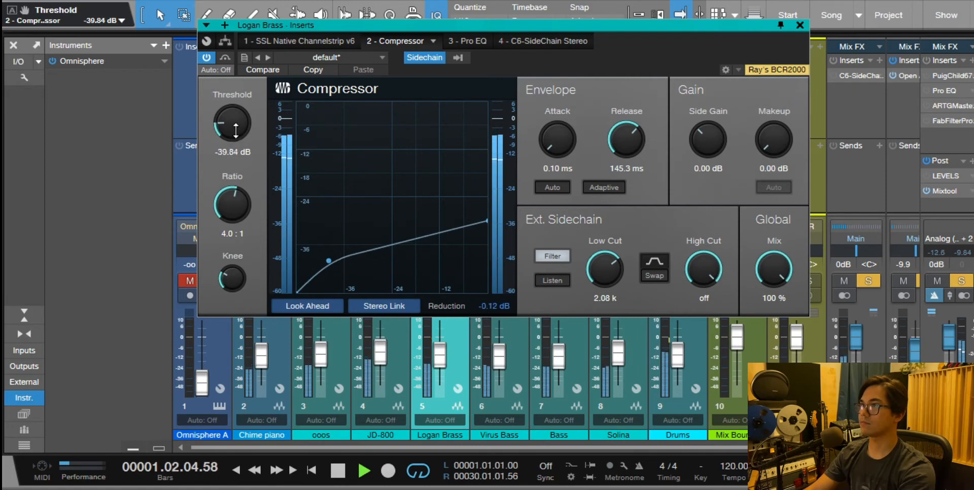
key(space)
click(800, 25)
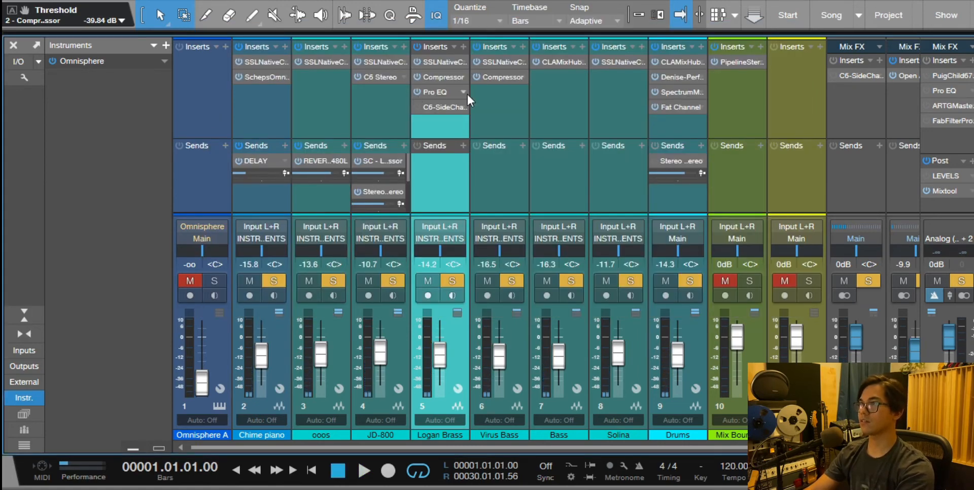
Enable the Pro EQ on Logan Brass, review its HF and HMF cuts during playback, and close its window.
click(442, 93)
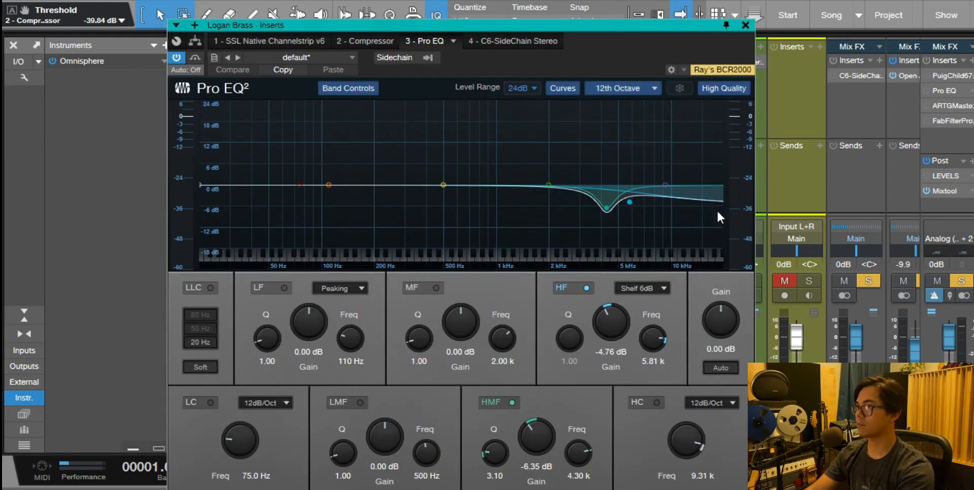
key(space)
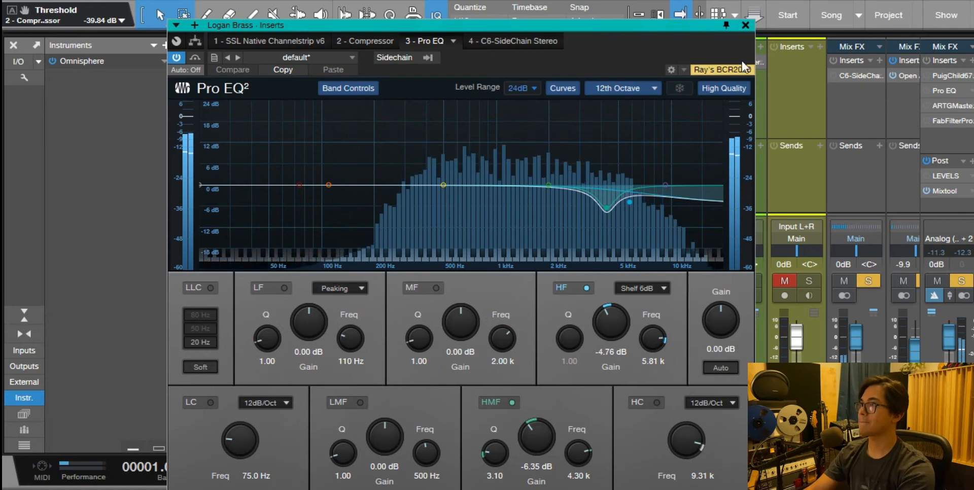
click(745, 25)
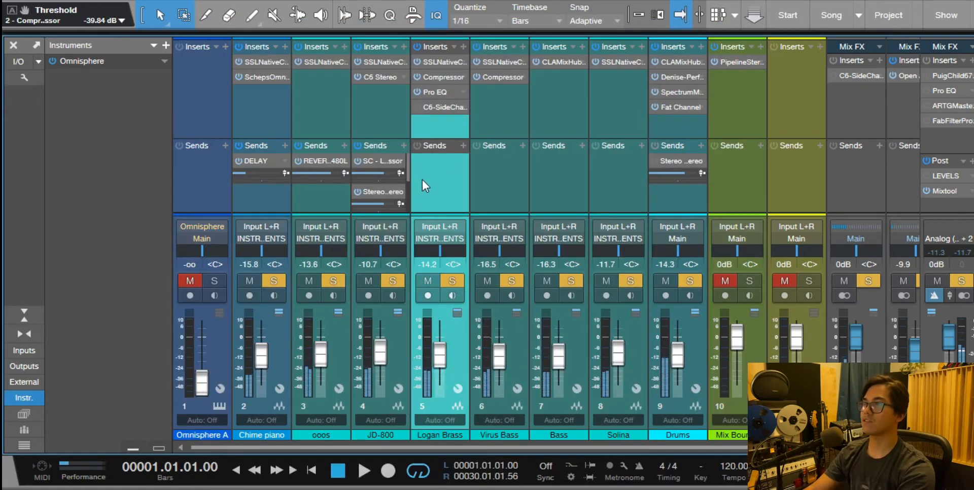
Enable C6-SideChain on Logan Brass, audition its external sidechain bands, and examine the mid crossover.
click(438, 107)
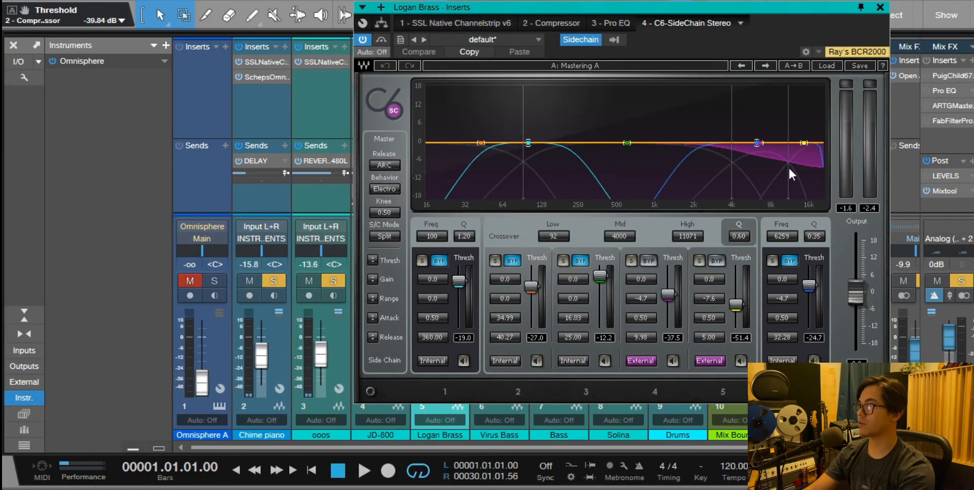
key(space)
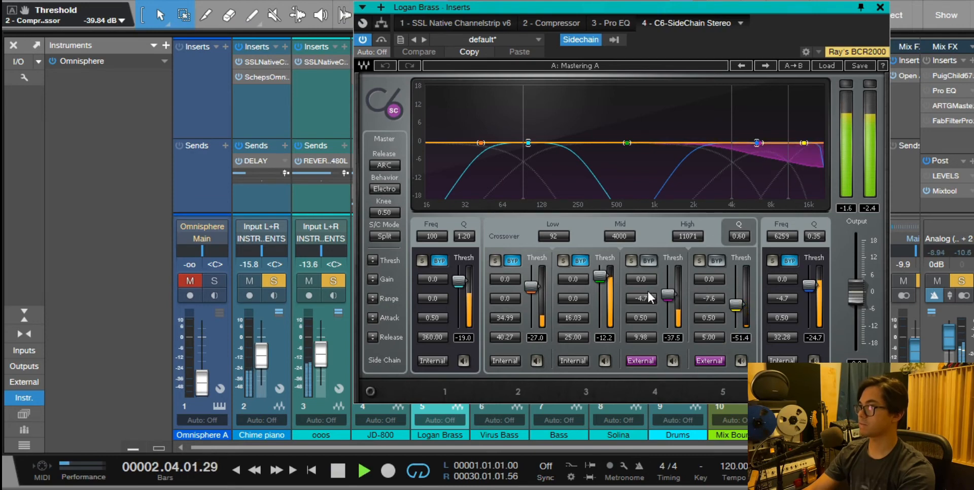
key(space)
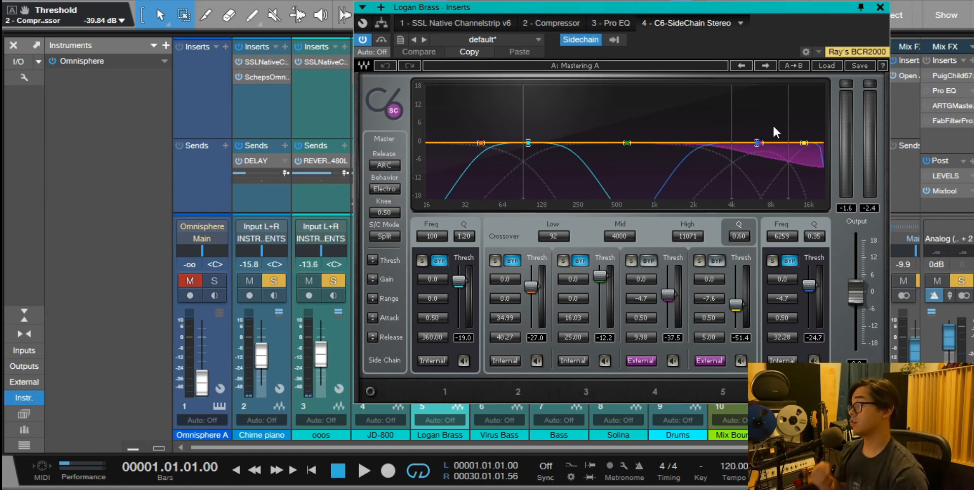
click(732, 95)
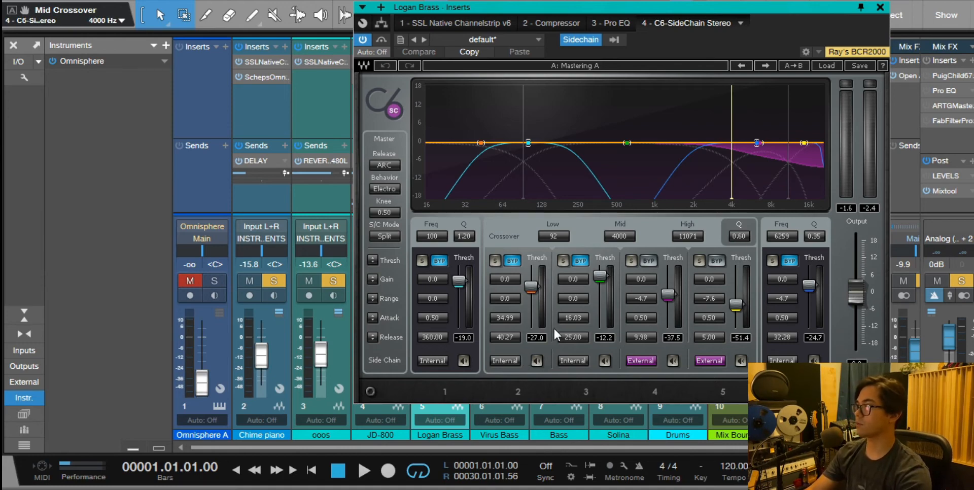
Adjust the C6-SideChain master release during playback, bringing band 2's release to 94.18 ms, and close its window.
key(space)
drag(376, 337, 376, 297)
key(space)
key(space)
drag(373, 338, 374, 353)
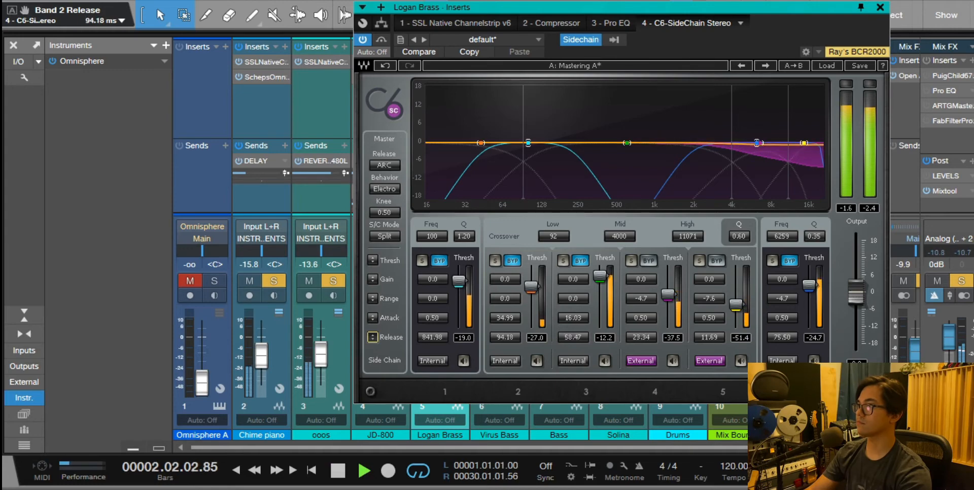
key(space)
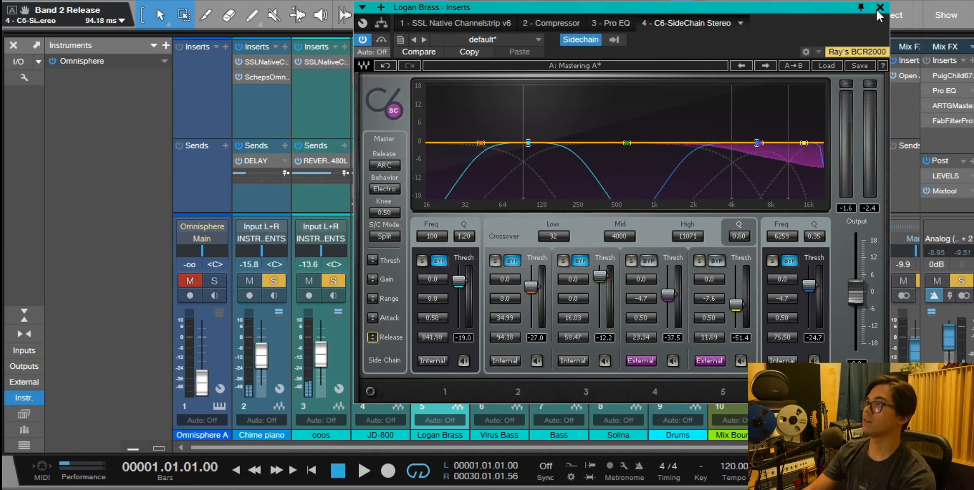
click(879, 8)
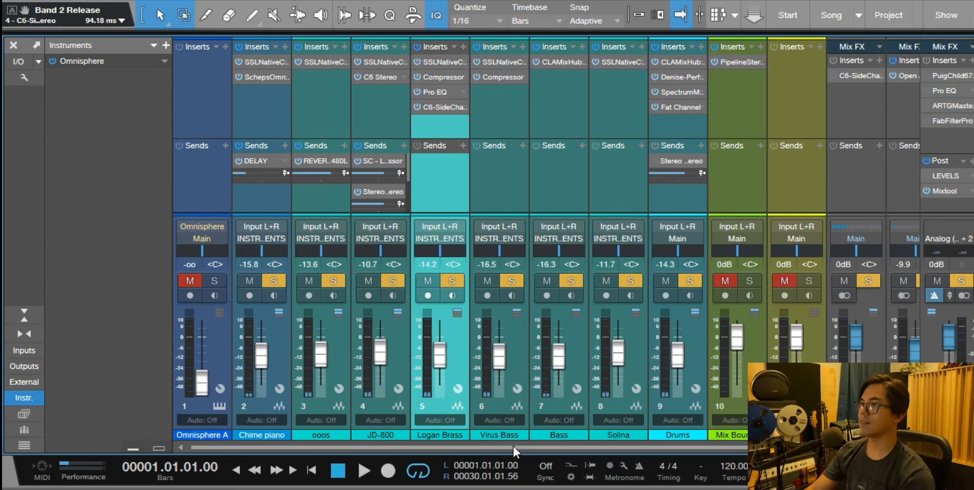
Enable and open C6-SideChain on the INSTRUMENTS bus and play the mix through it.
drag(512, 444, 607, 435)
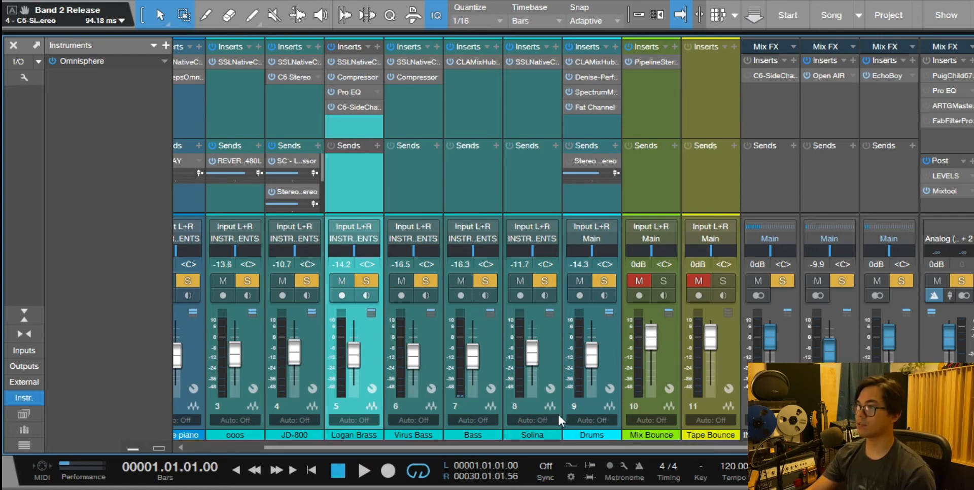
click(781, 114)
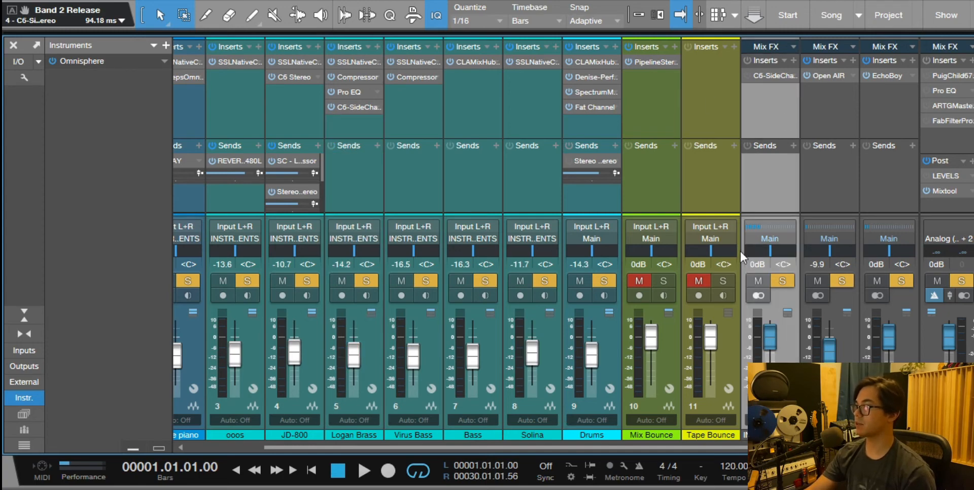
click(749, 75)
click(762, 76)
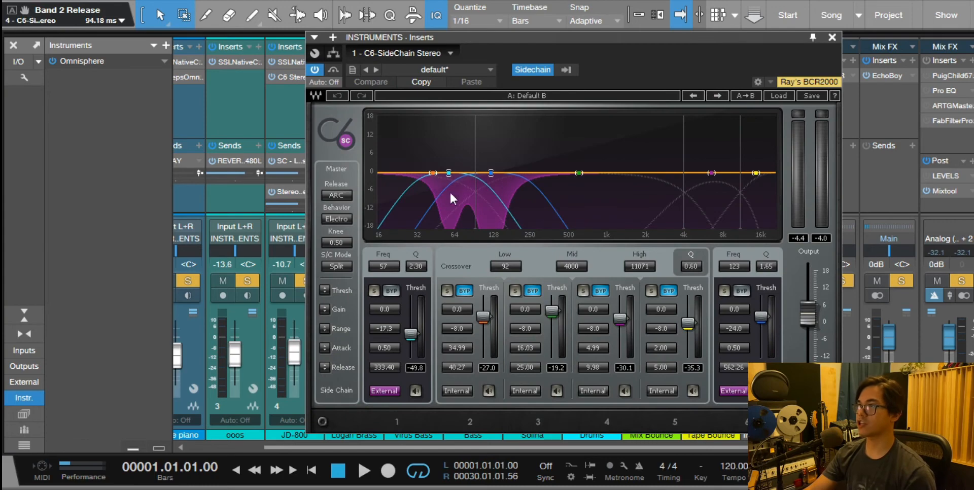
key(space)
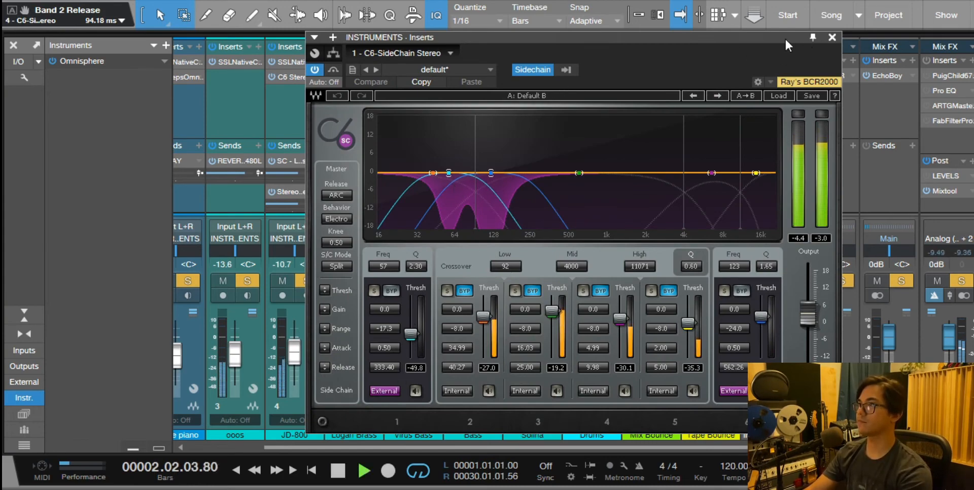
Enable the sidechain send on Drums, moving the INSTRUMENTS C6-SideChain window aside to reach it and back.
drag(785, 40, 729, 342)
key(space)
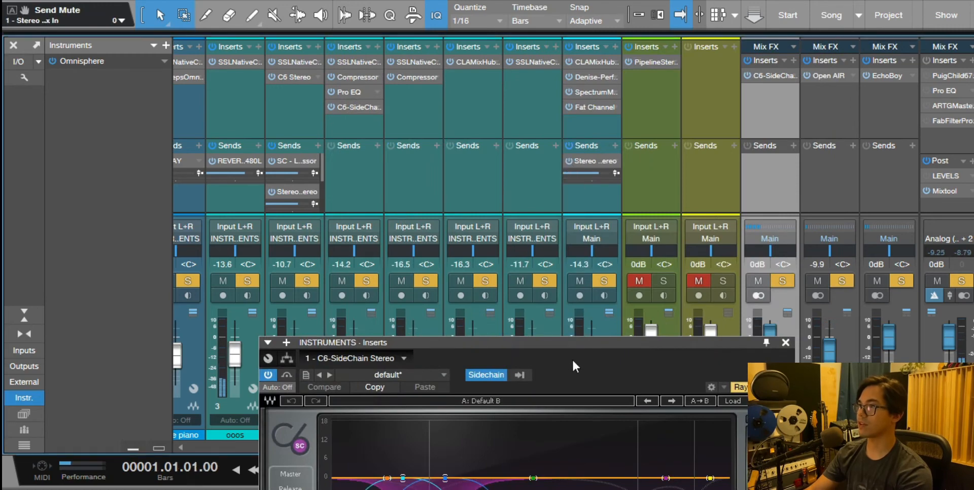
drag(571, 338, 618, 19)
Audition the drum-triggered low-frequency ducking in the INSTRUMENTS C6-SideChain, close its window, and stop playback.
key(space)
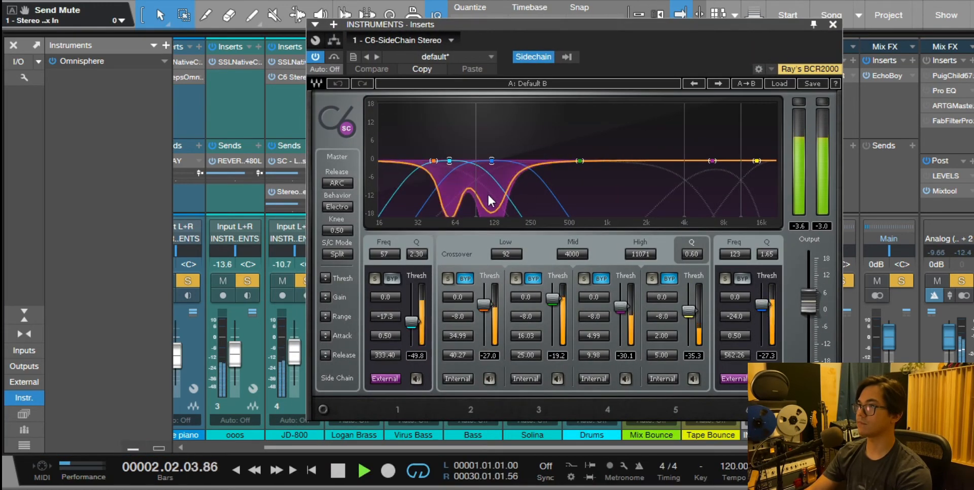
key(space)
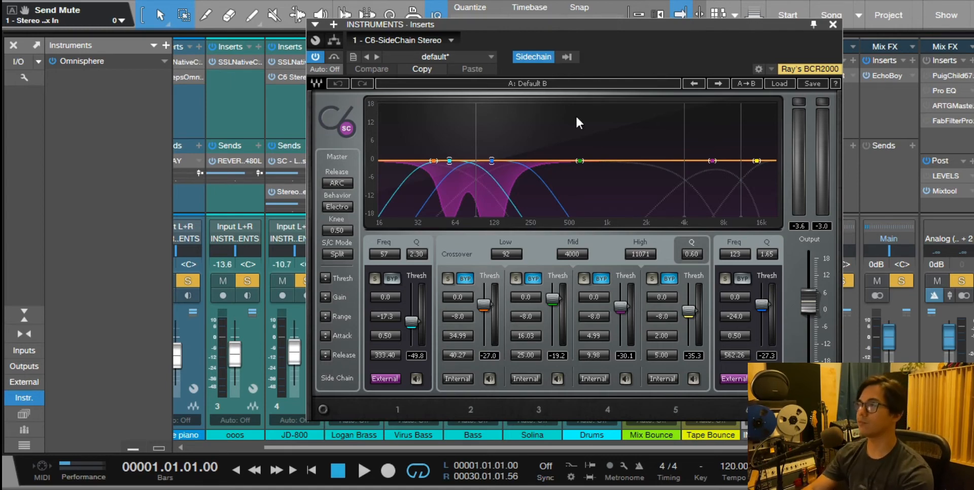
key(space)
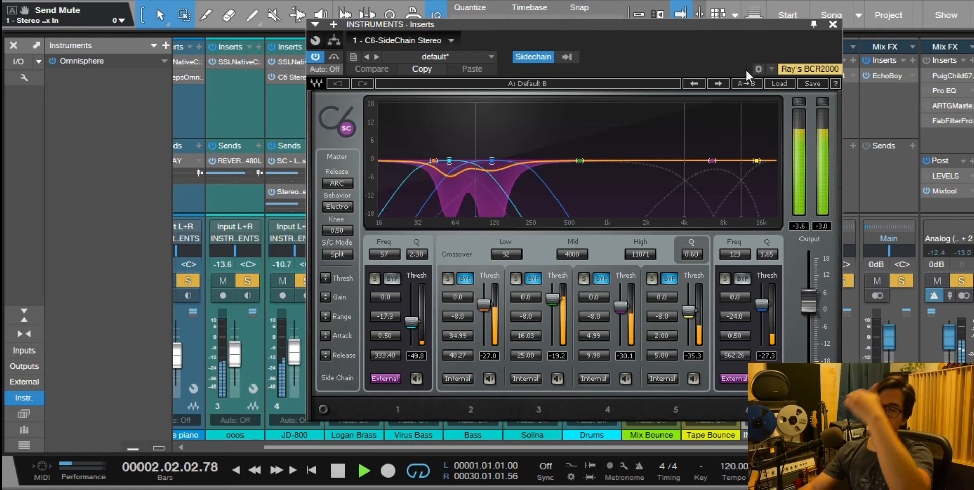
click(833, 24)
key(space)
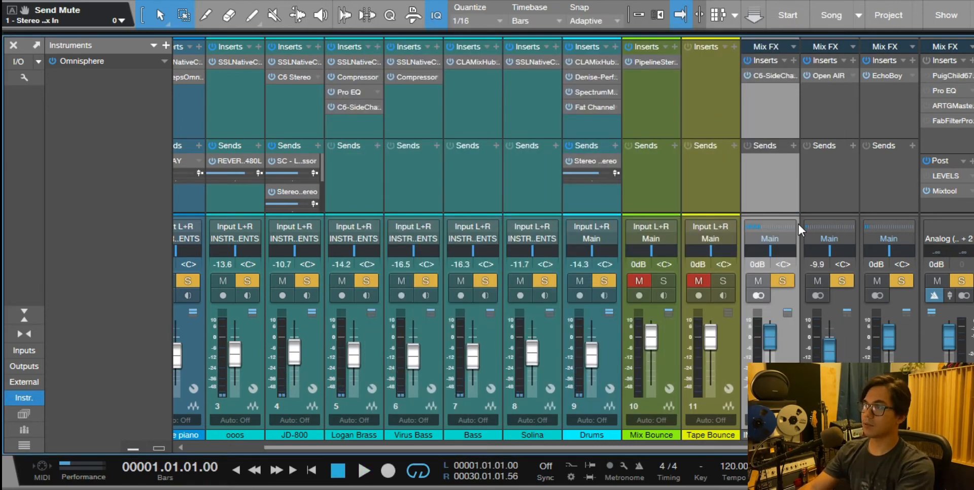
Mute the Chime piano through Drums channels as a group and disable all of their inserts and sends.
click(582, 124)
scroll(592, 443, left, 3)
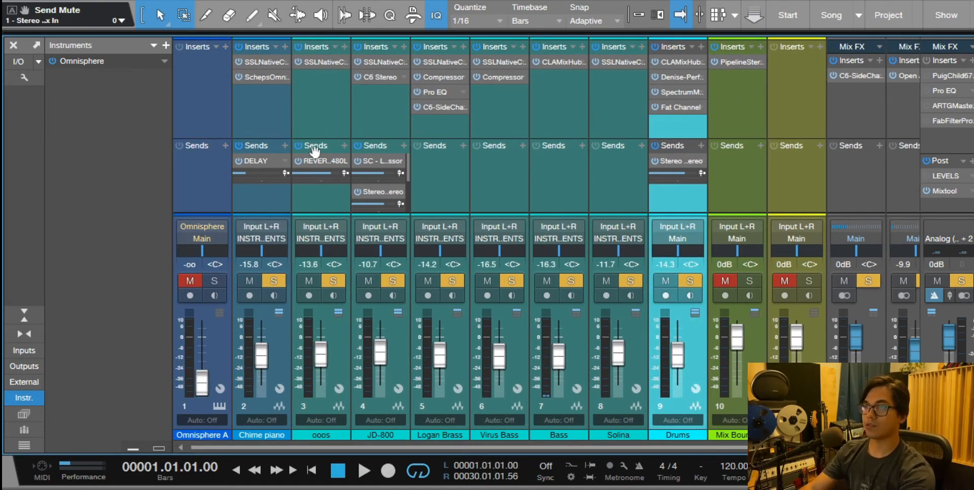
shift+click(287, 130)
click(243, 285)
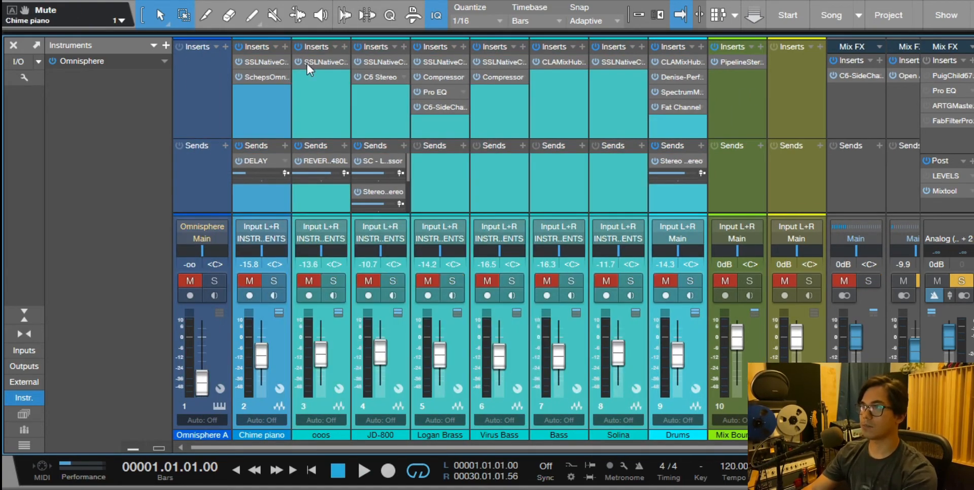
click(236, 46)
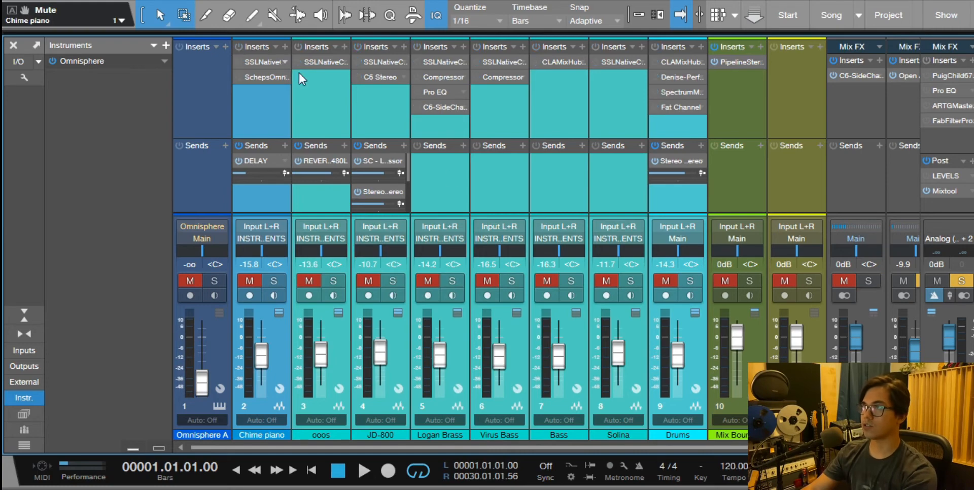
click(239, 145)
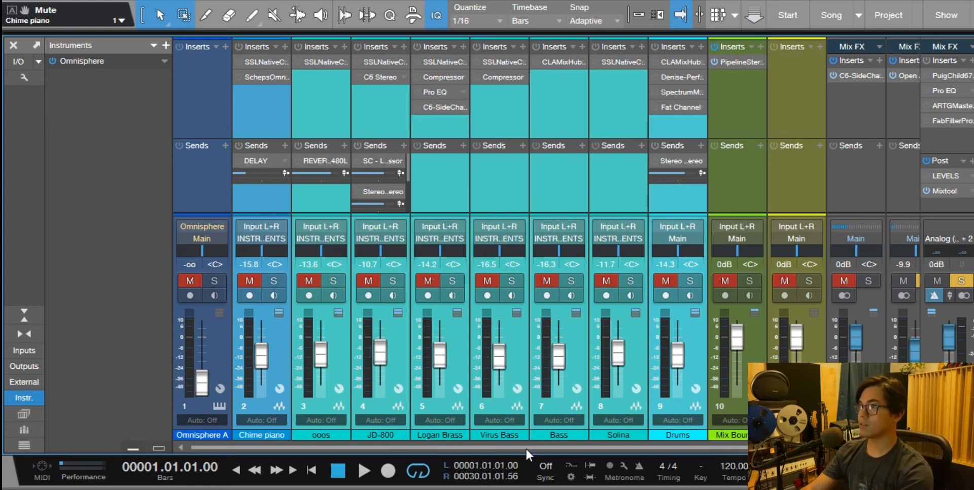
Solo the Mix Bounce channel and enlarge its track in the arrangement to show the waveform in detail.
drag(525, 448, 629, 440)
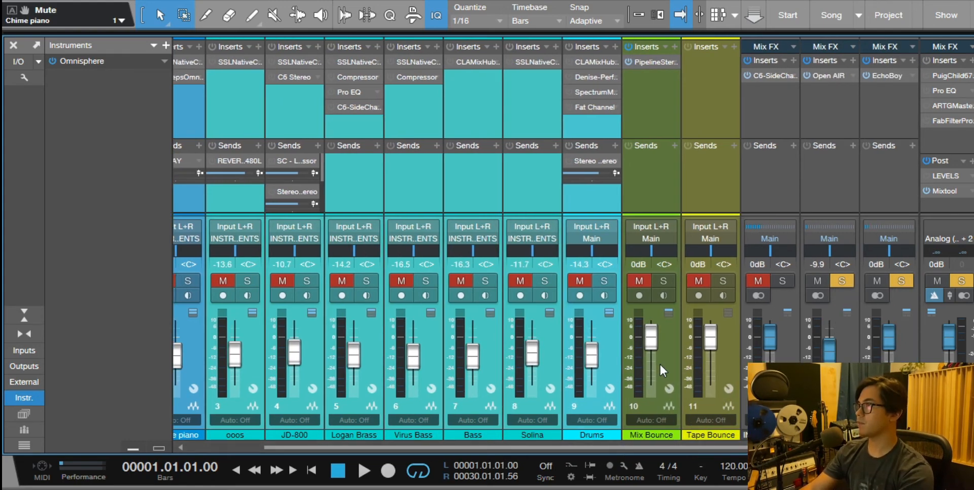
click(671, 348)
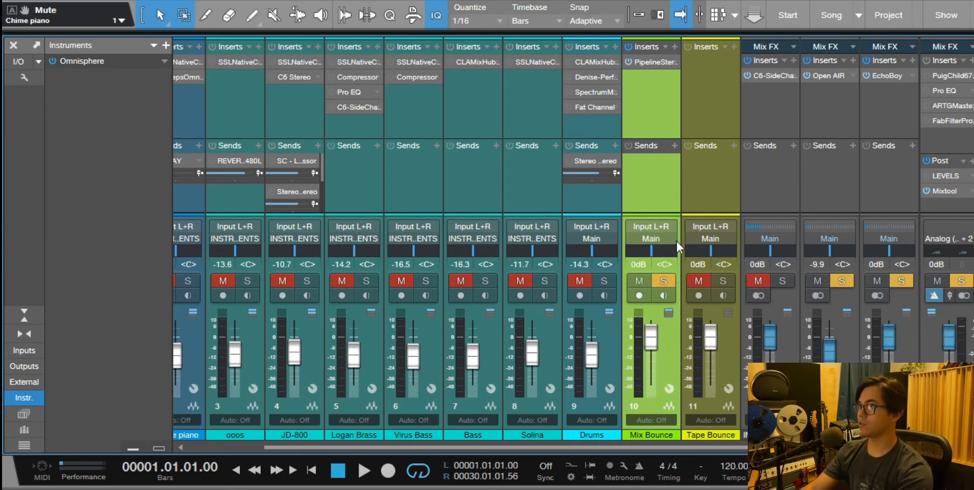
key(F3)
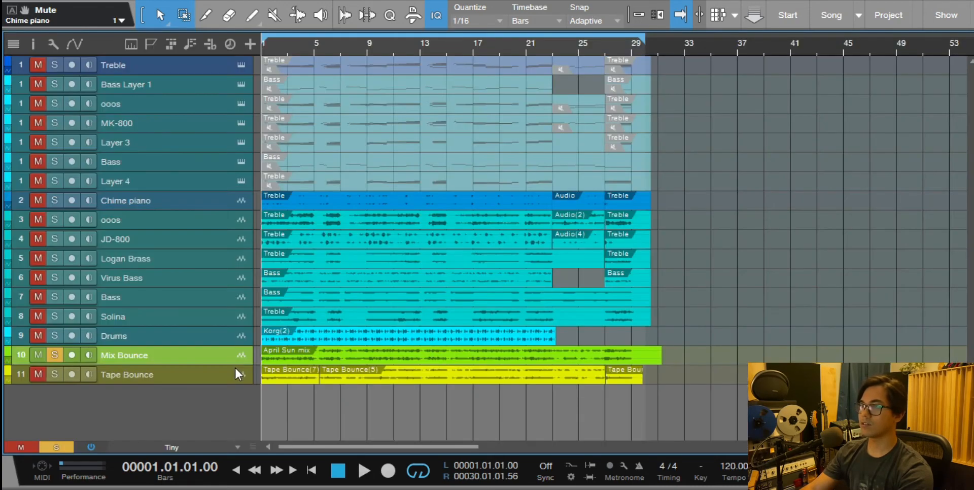
drag(224, 366, 219, 420)
scroll(221, 419, down, 3)
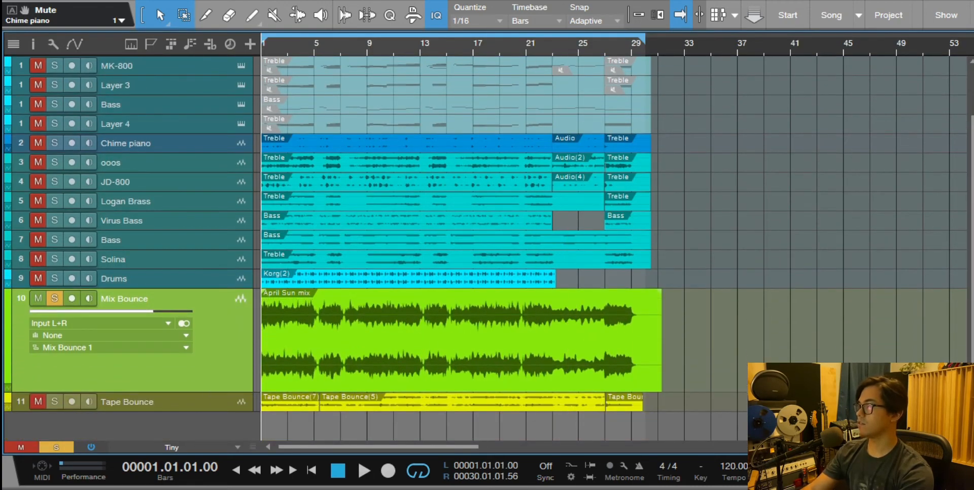
Return to the mixer, review the Pipeline Stereo insert on Mix Bounce, and close its window.
key(F3)
click(649, 60)
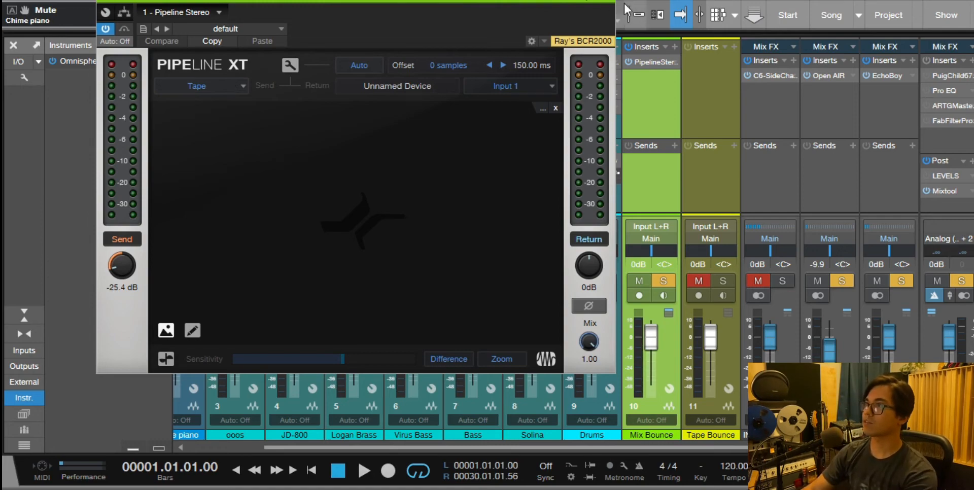
click(608, 1)
Unsolo and mute Mix Bounce, unmute and solo Tape Bounce, and play a few bars of it.
click(736, 280)
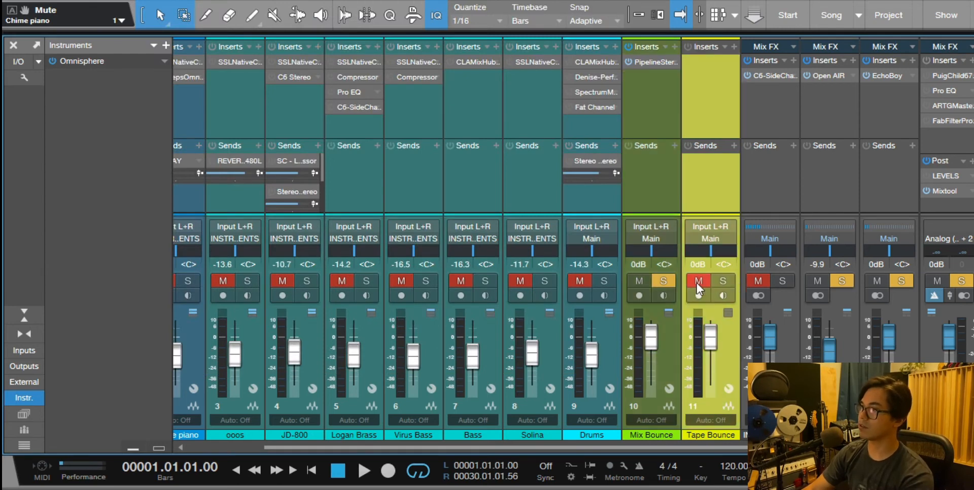
click(662, 281)
click(638, 280)
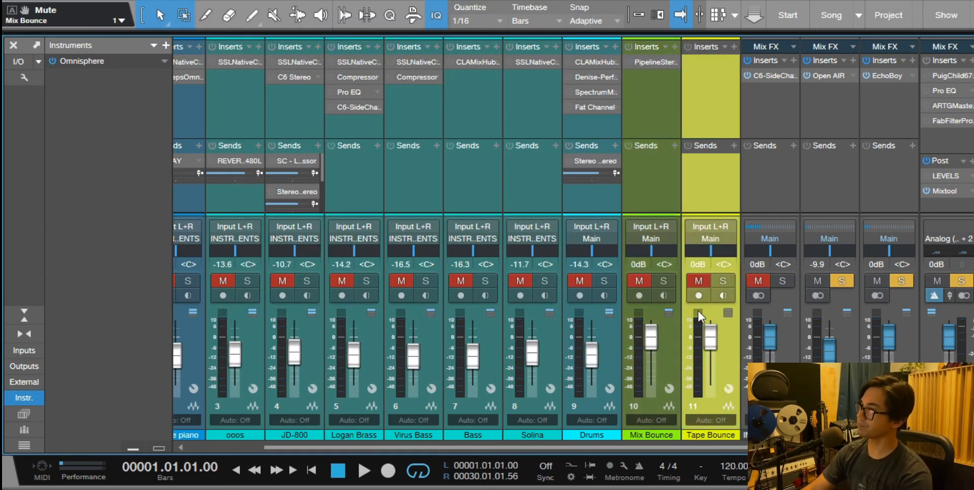
click(698, 281)
click(722, 281)
key(space)
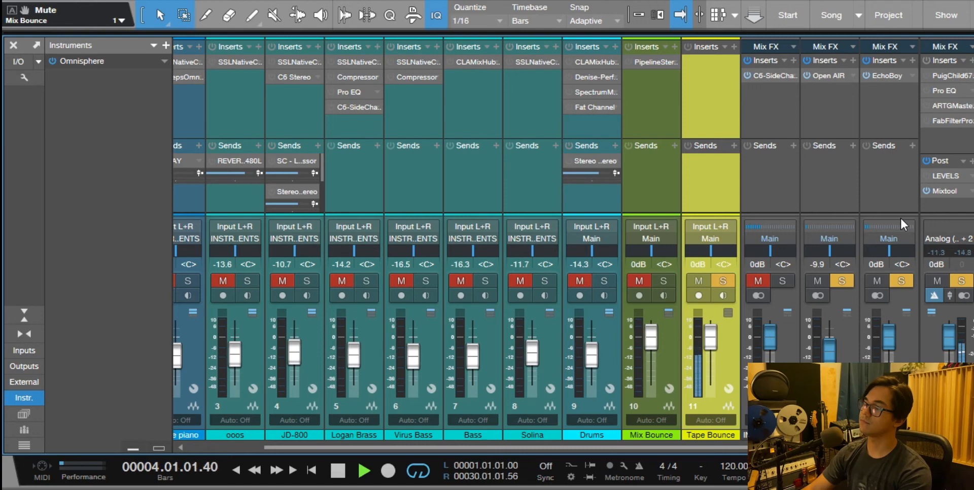
key(space)
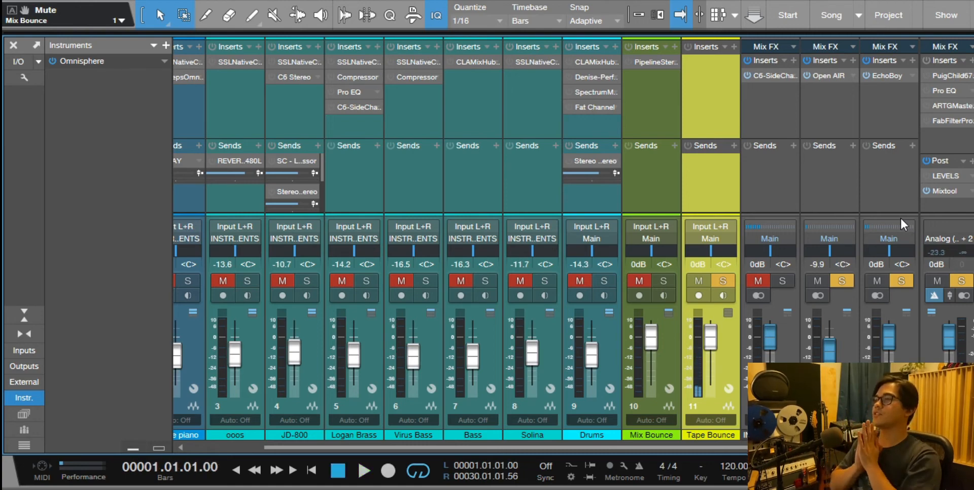
Mute the Open AIR and EchoBoy effects channels and audition Tape Bounce again without them.
scroll(901, 218, left, 1)
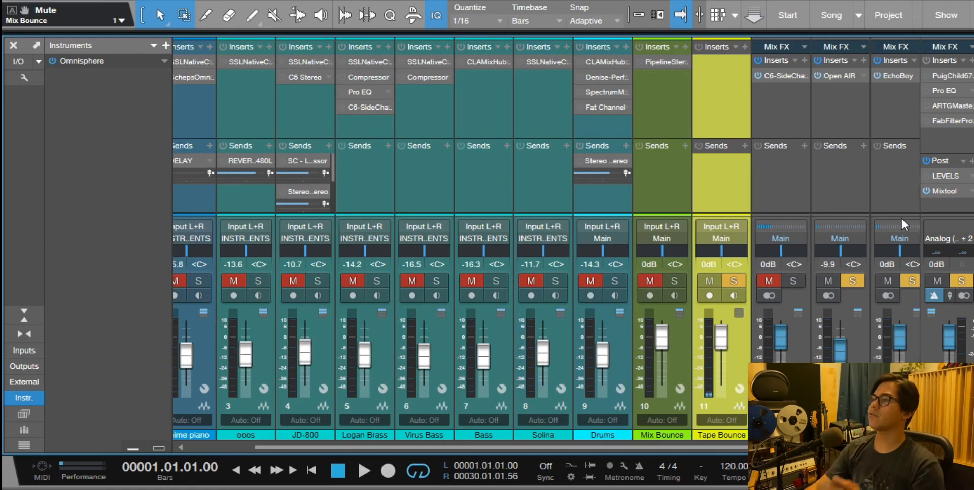
click(853, 282)
click(911, 282)
drag(895, 447, 905, 447)
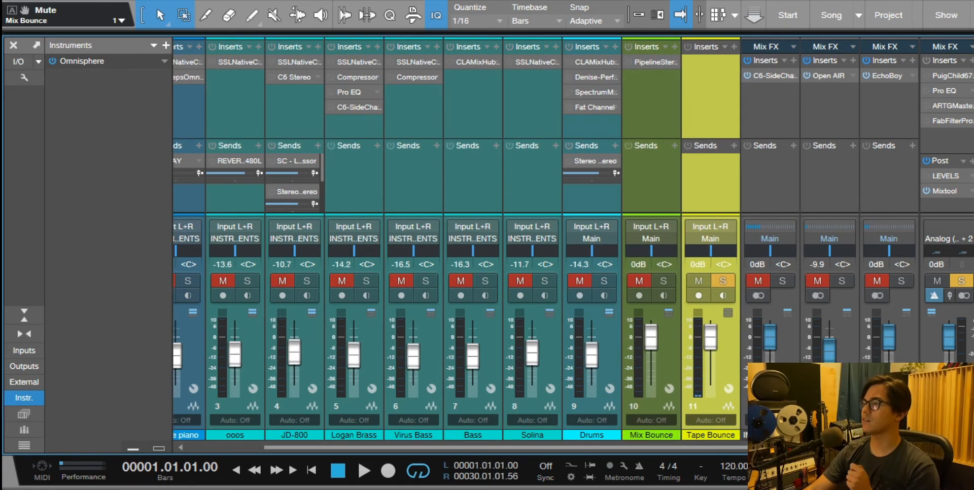
key(space)
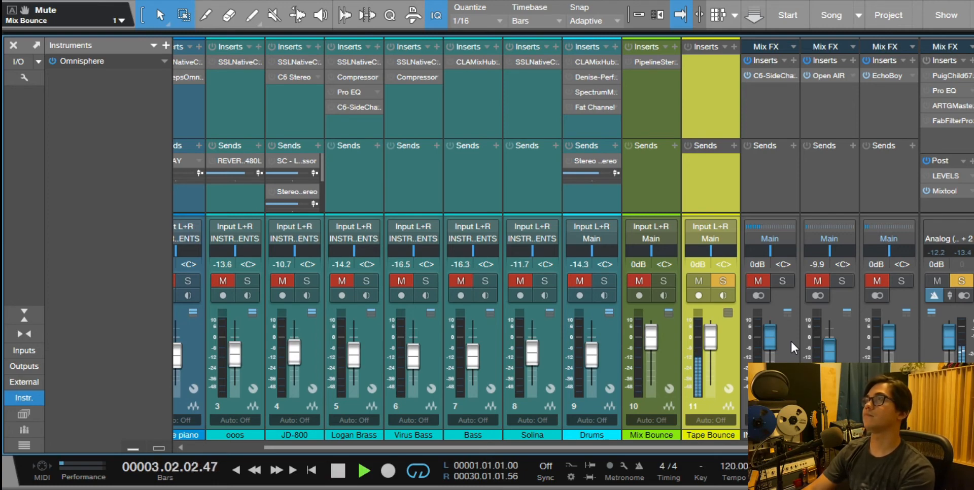
key(space)
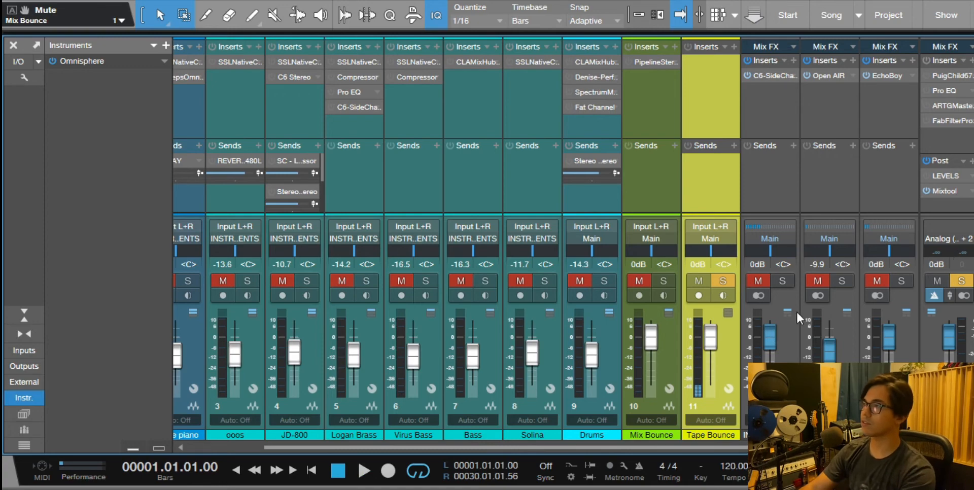
Enable and open the PuigChild 670 on the Main output, audition the mix through it, and close its window.
click(926, 60)
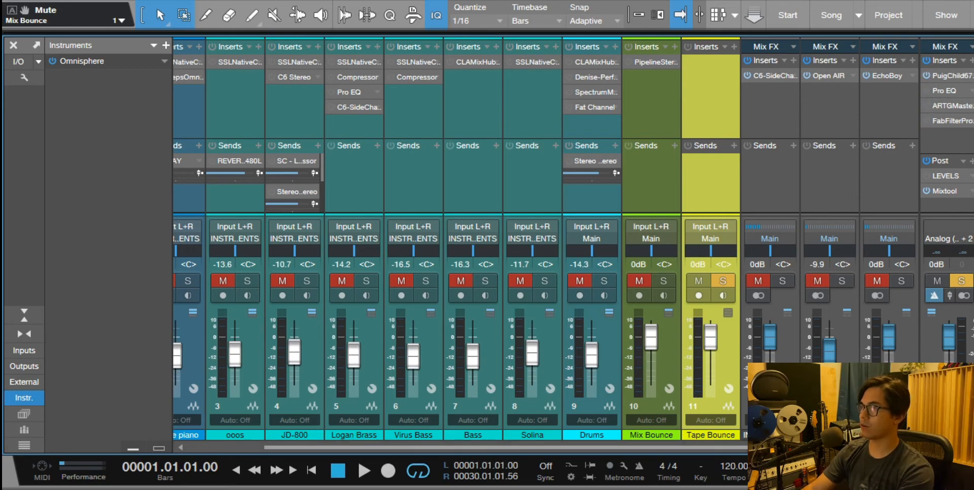
click(954, 76)
key(space)
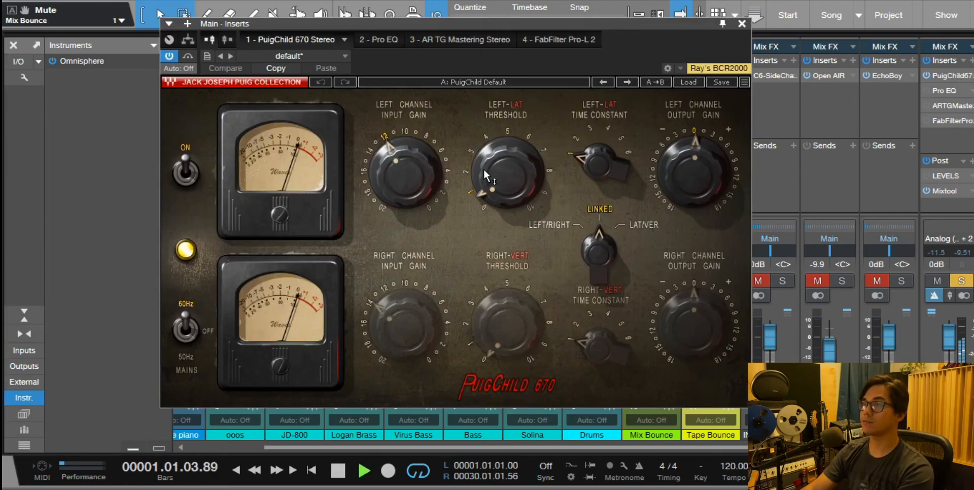
mouse_move(483, 169)
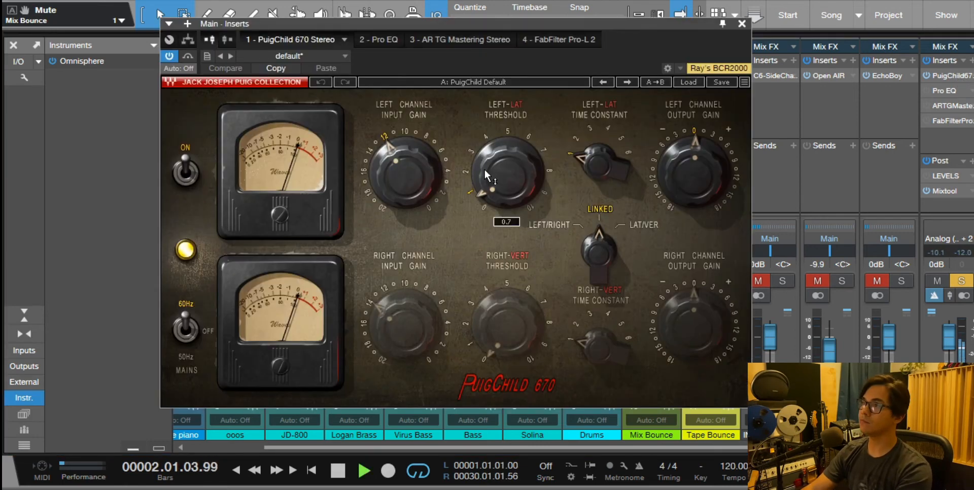
key(space)
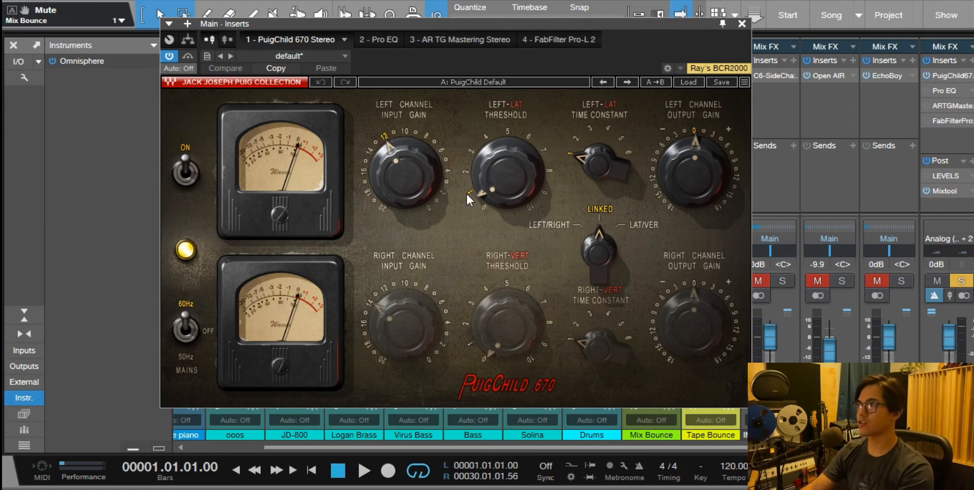
click(741, 24)
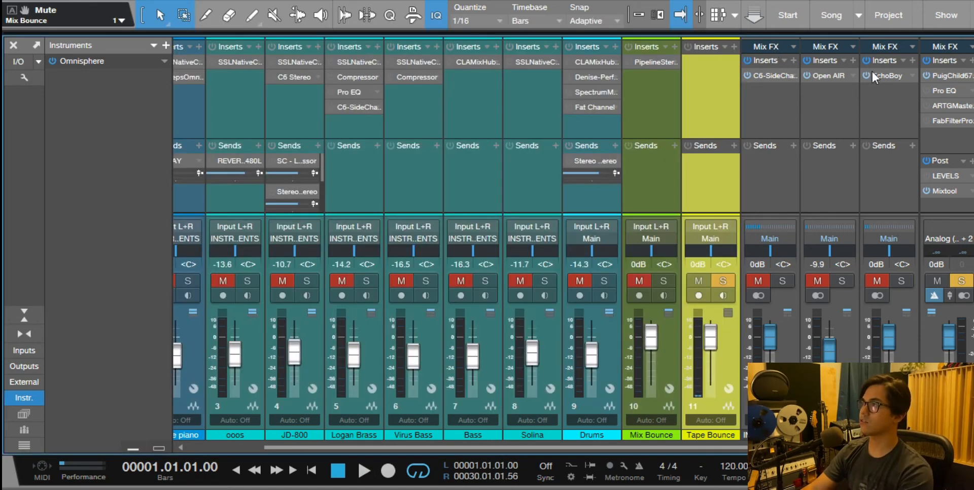
Enable and open Pro EQ on the Main output and switch its HMF band off and back on.
click(924, 89)
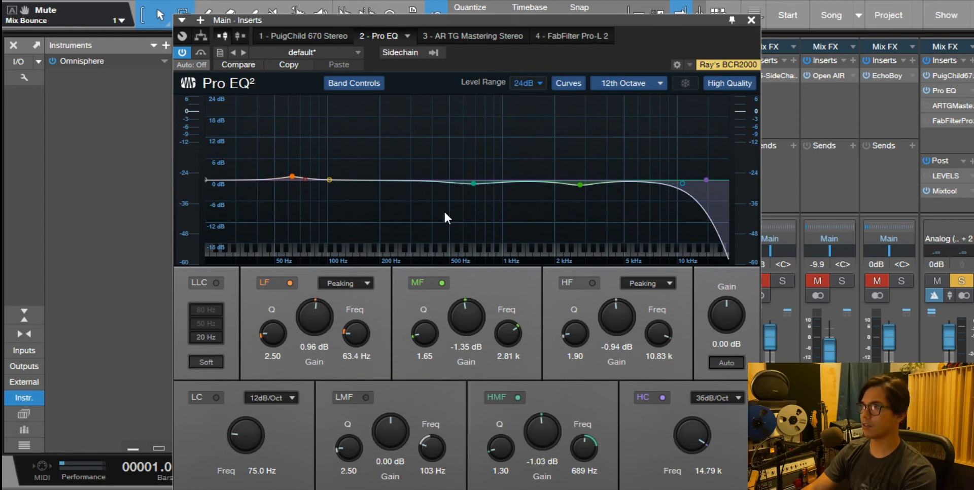
double_click(474, 183)
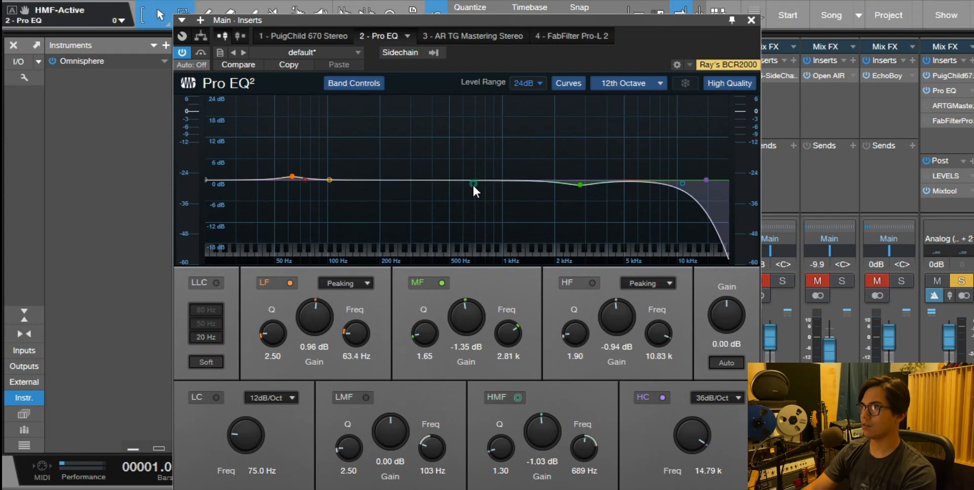
click(519, 397)
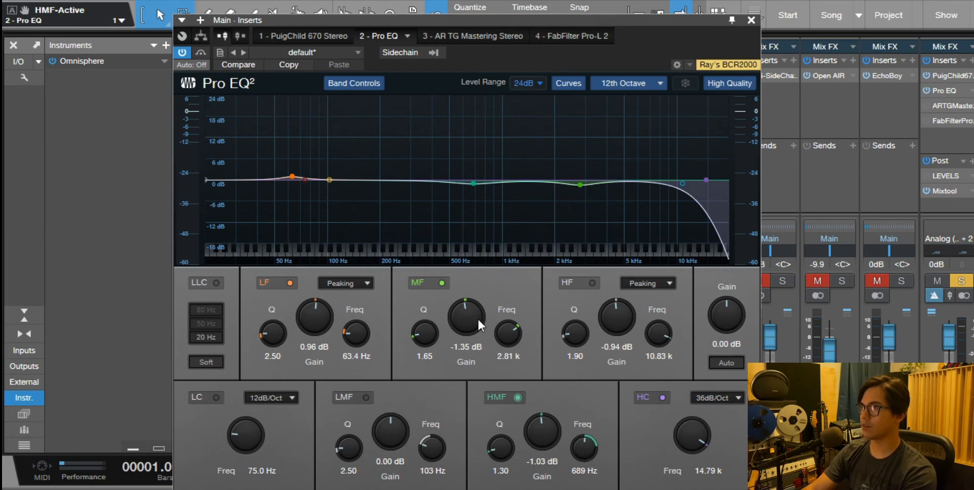
Set the Main Pro EQ's MF gain to -1.59 dB during playback and adjust its HMF gain, leaving it at -1.03 dB.
mouse_move(478, 321)
mouse_down()
mouse_move(471, 346)
mouse_move(473, 318)
mouse_up()
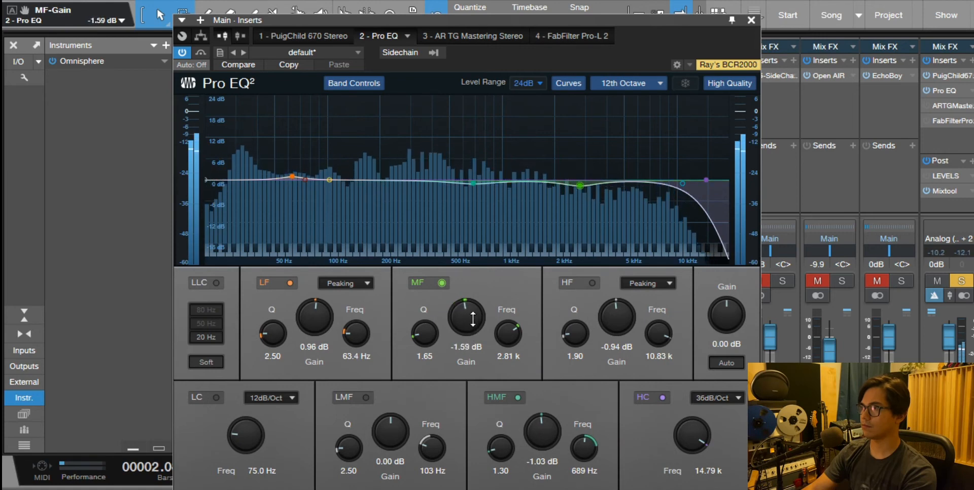
mouse_move(536, 425)
mouse_down()
mouse_move(542, 443)
mouse_move(547, 422)
mouse_up()
drag(546, 425, 545, 425)
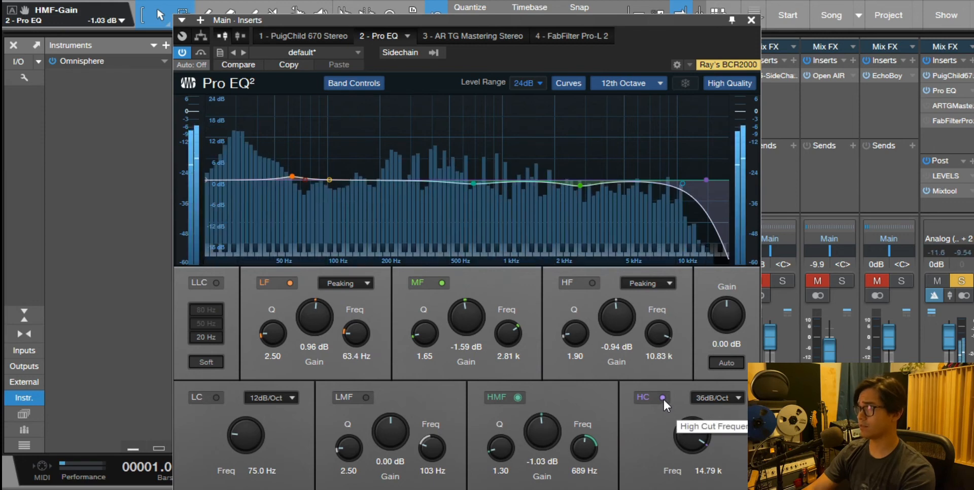
Compare the mix with the Pro EQ high cut off and on, leave the filter on, and close the window.
click(662, 397)
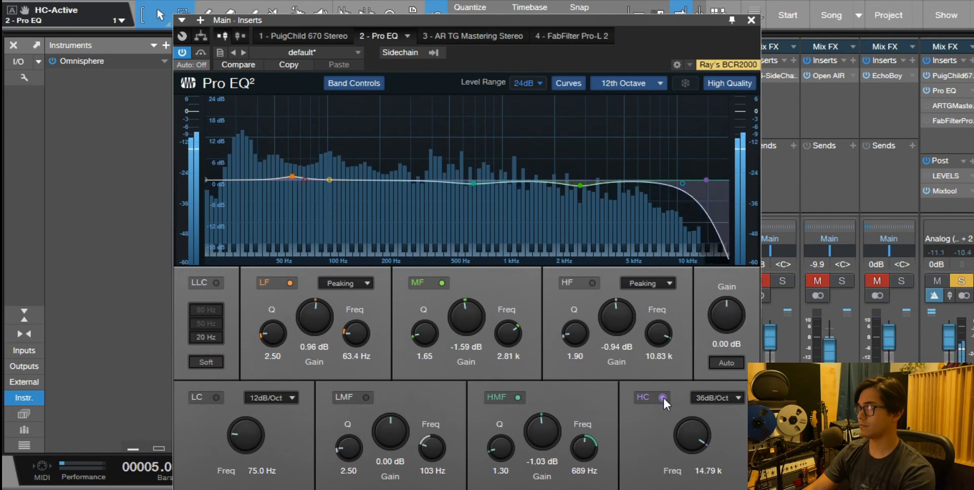
click(662, 397)
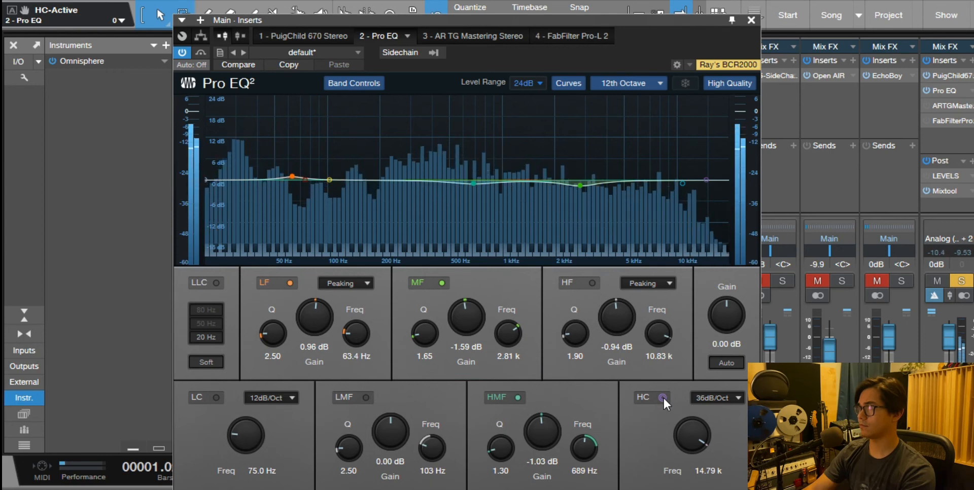
click(662, 397)
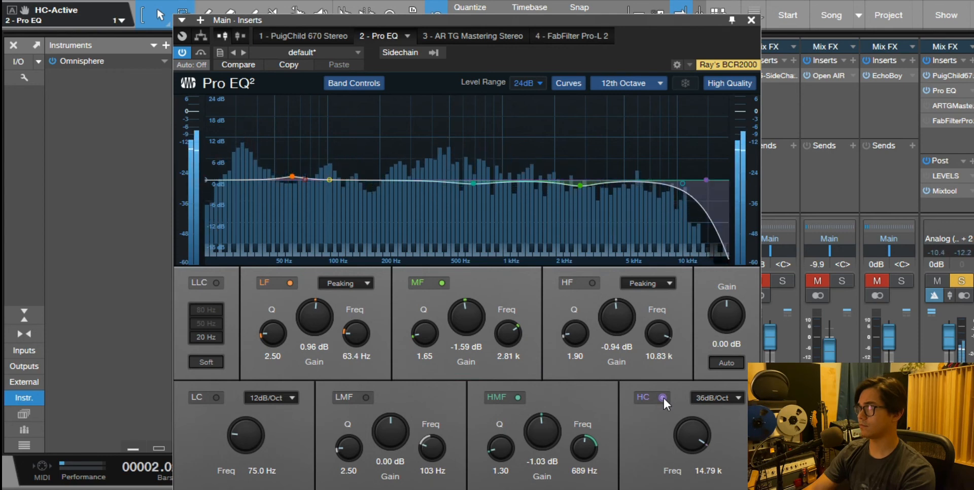
click(662, 397)
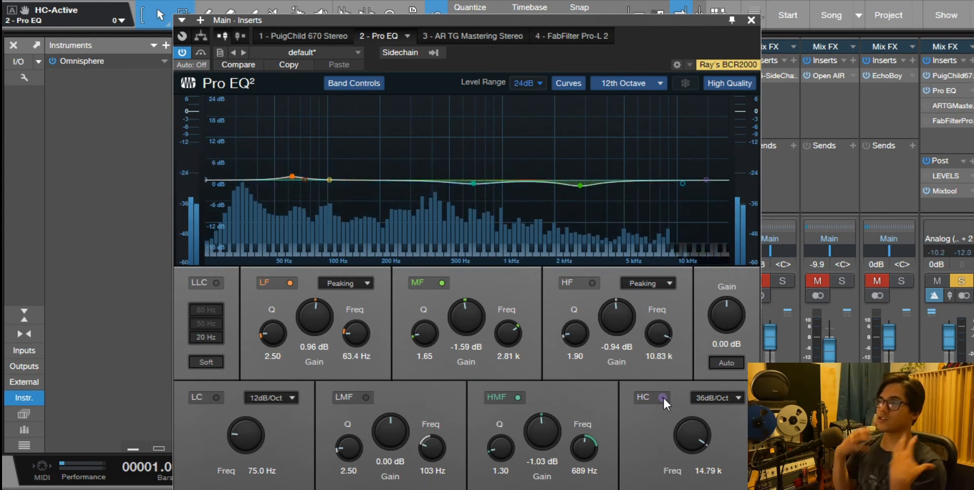
click(663, 397)
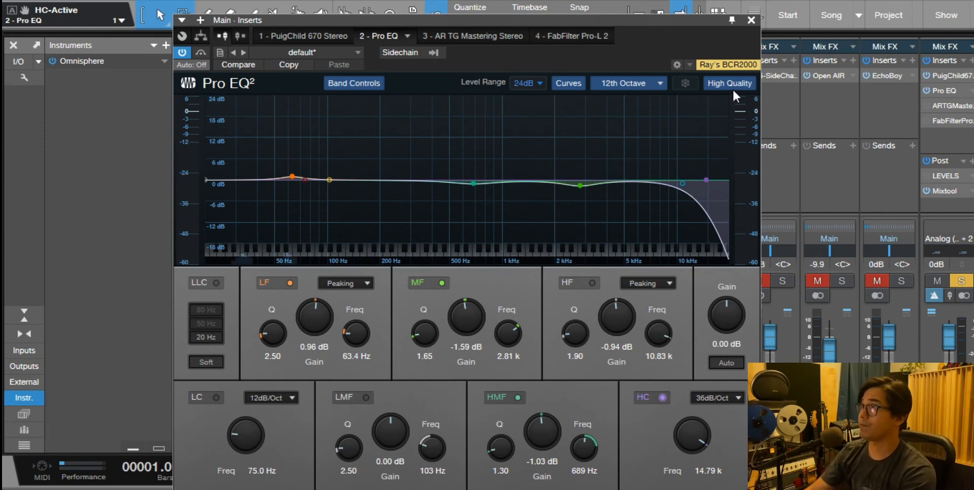
click(751, 19)
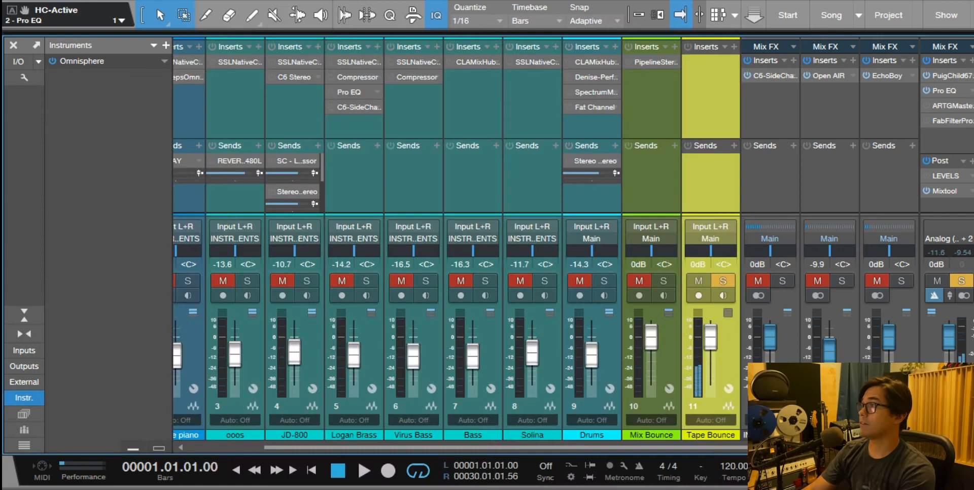
Enable and open AR TG Mastering Stereo on the Main output and show its Limiter section in the detailed view.
click(927, 105)
click(948, 105)
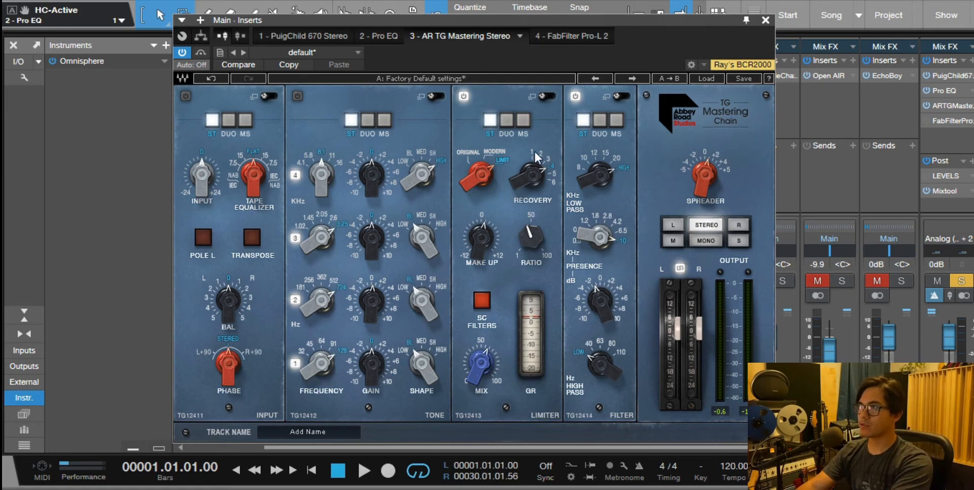
click(546, 98)
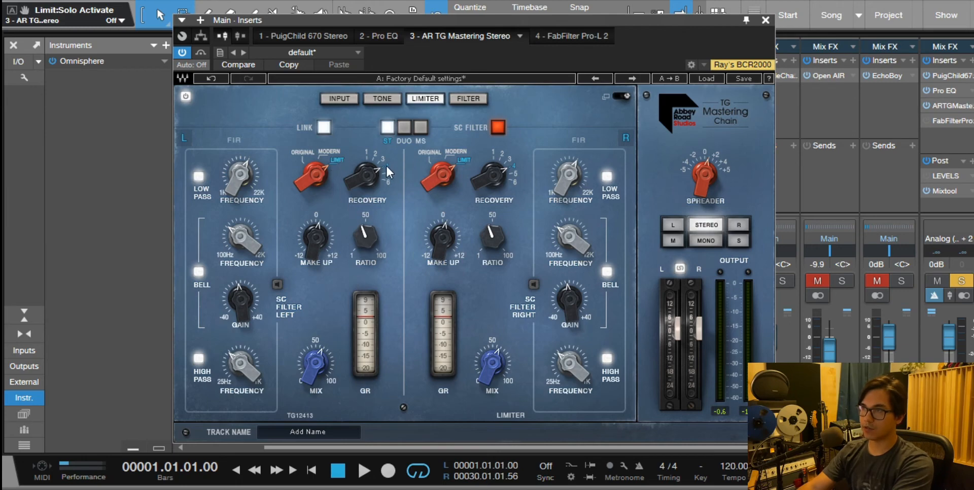
Examine the Limiter section's Ratio, Mix and sidechain filter frequency settings in AR TG Mastering Stereo.
click(365, 237)
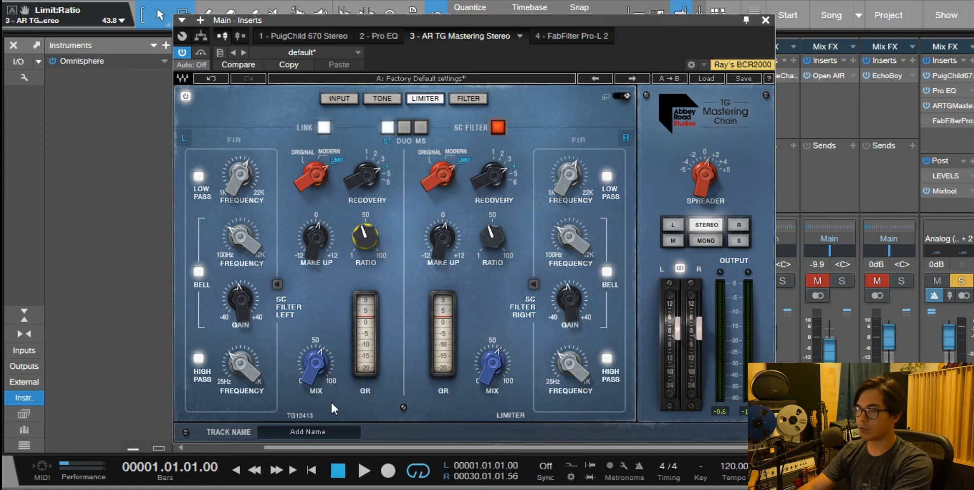
click(316, 362)
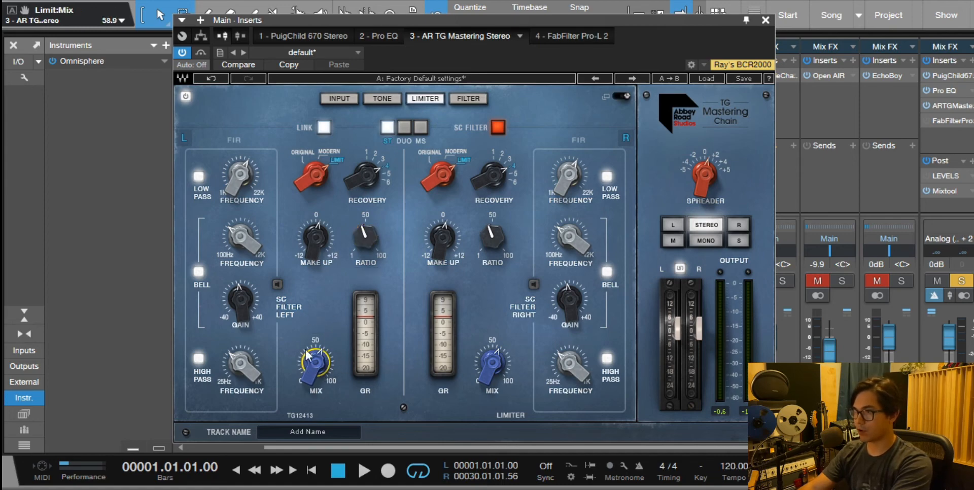
click(317, 367)
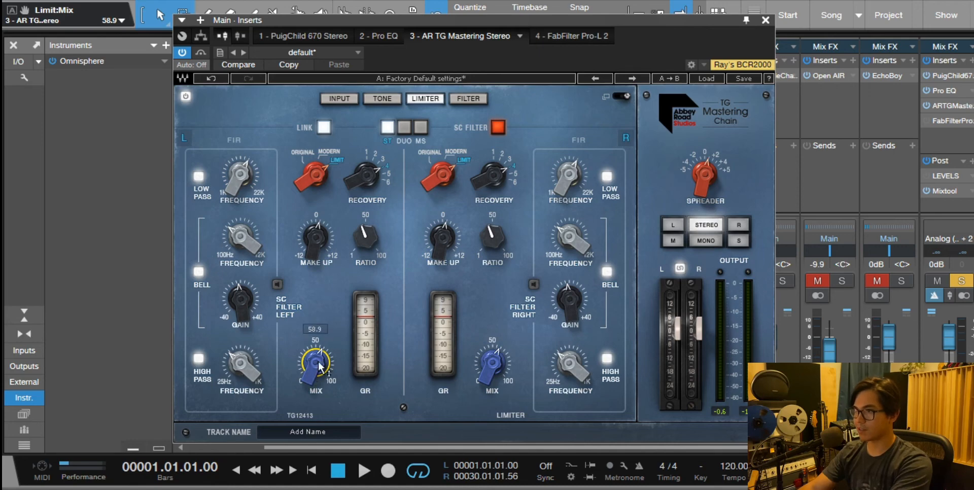
click(241, 363)
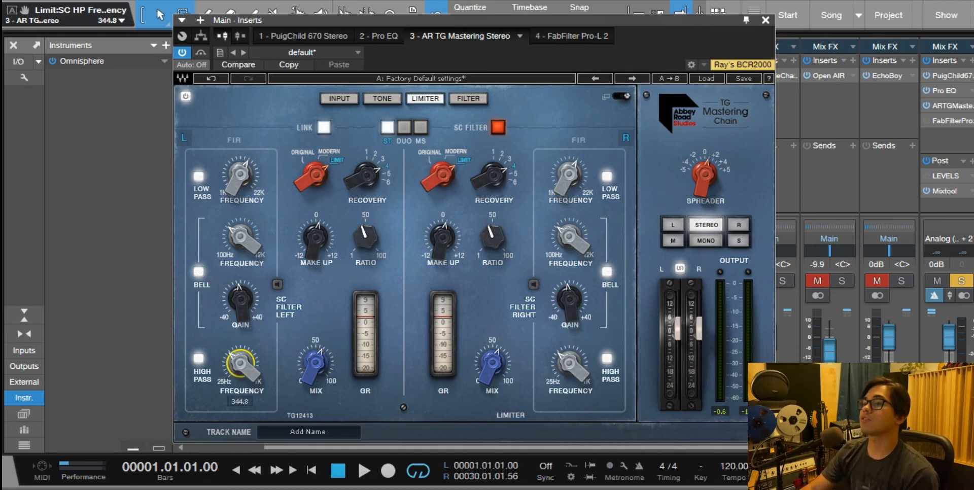
click(240, 381)
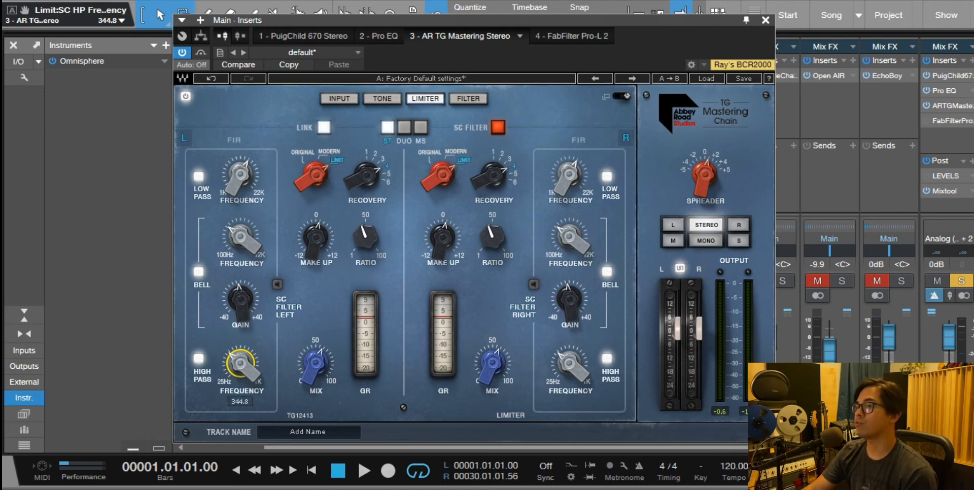
click(240, 181)
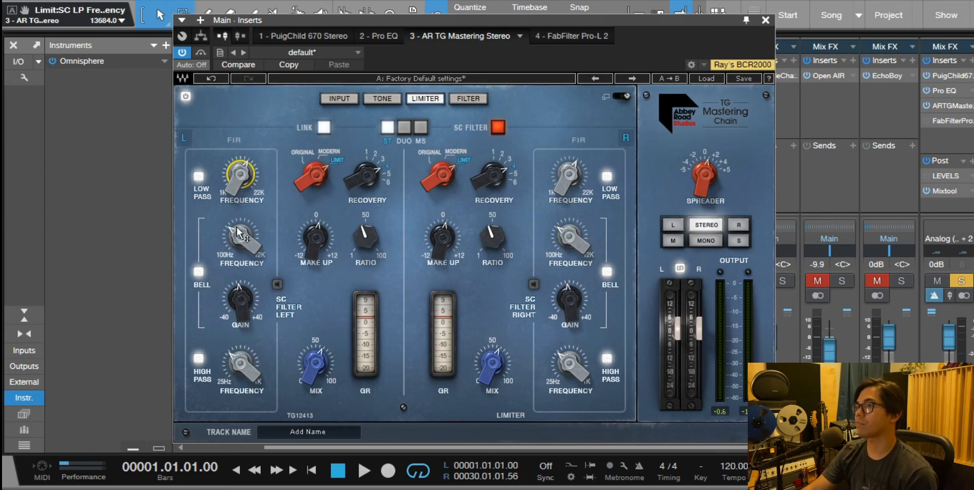
click(254, 244)
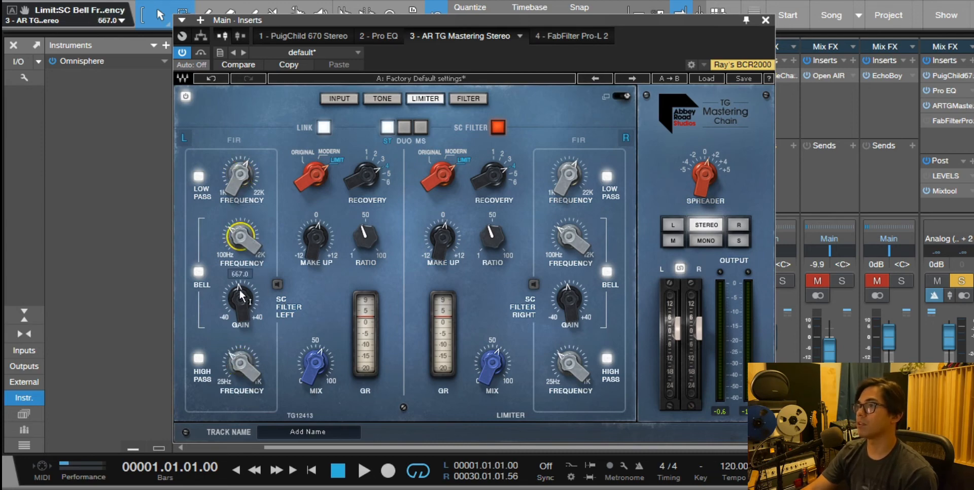
Audition the limiter's sidechain bell gain at about -24.8, 20.8 and -20.8 during playback, and return it to -2.3.
click(242, 295)
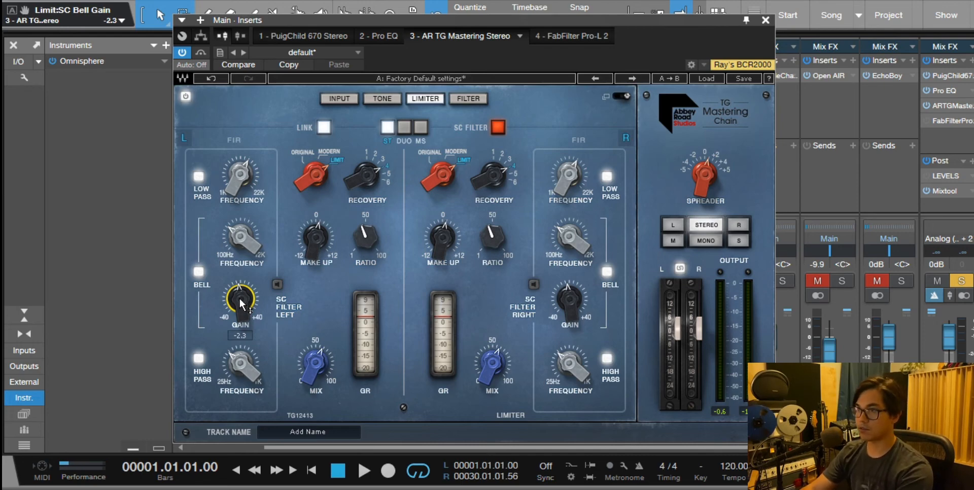
key(space)
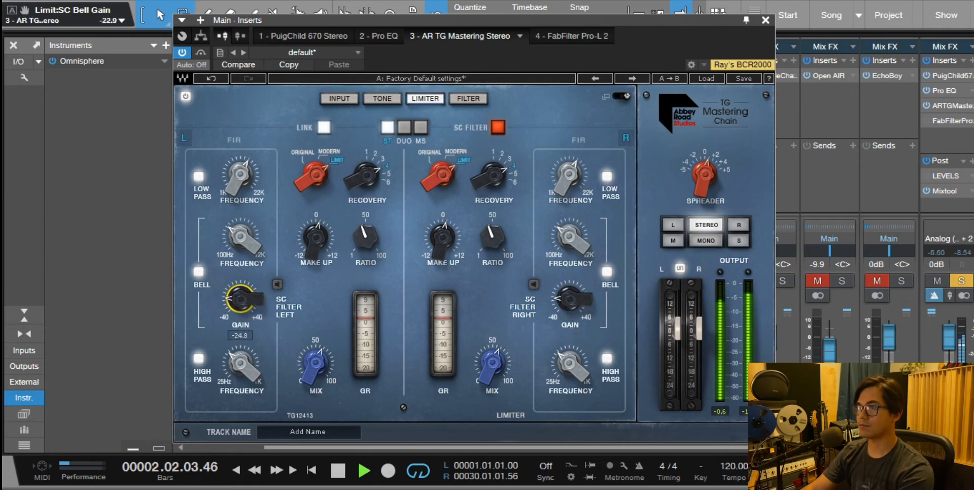
drag(241, 303, 240, 273)
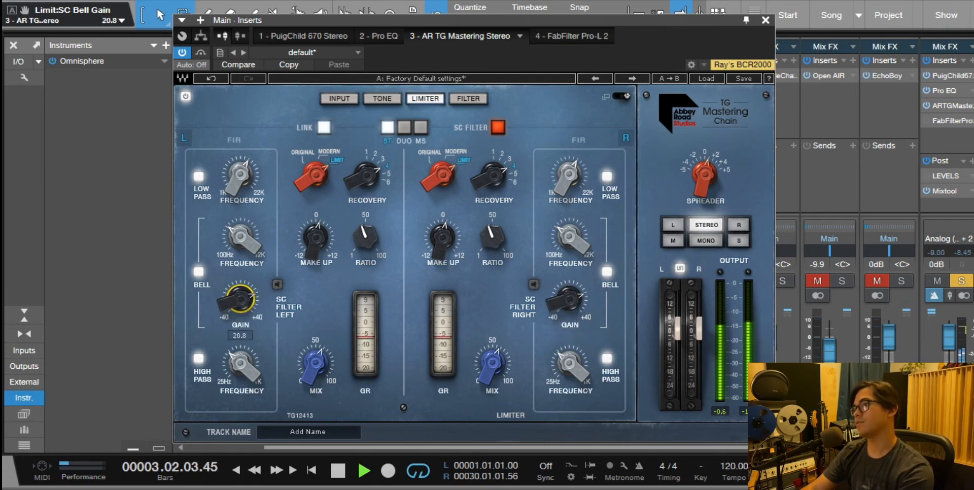
key(space)
key(space)
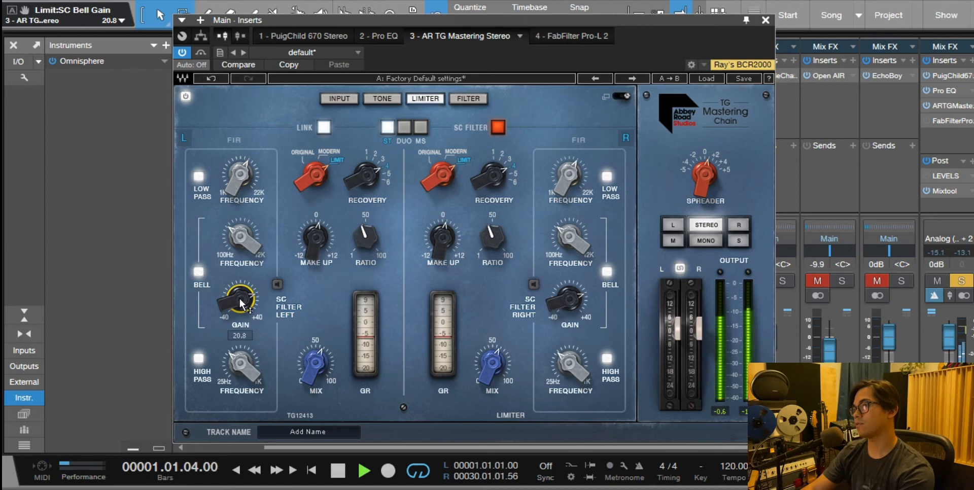
key(space)
drag(241, 303, 241, 345)
key(space)
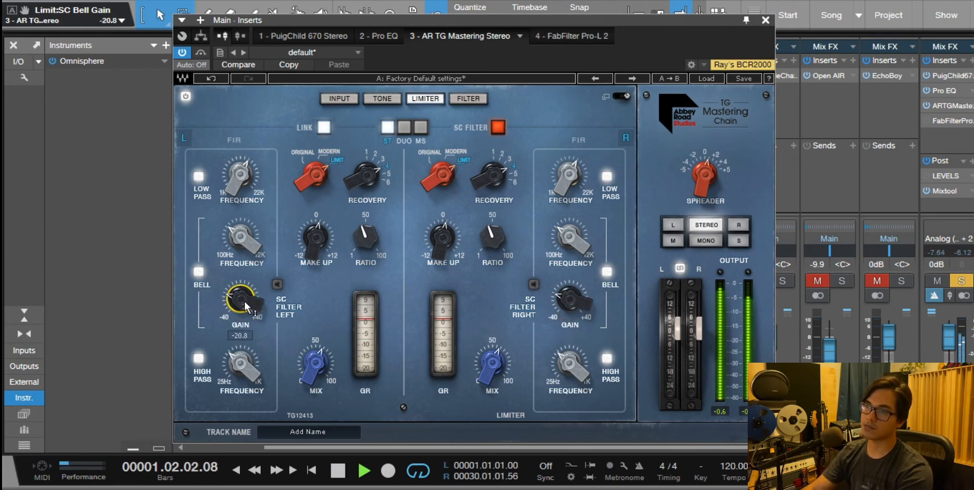
key(space)
mouse_move(244, 300)
mouse_down()
mouse_move(244, 279)
mouse_move(243, 297)
mouse_up()
key(space)
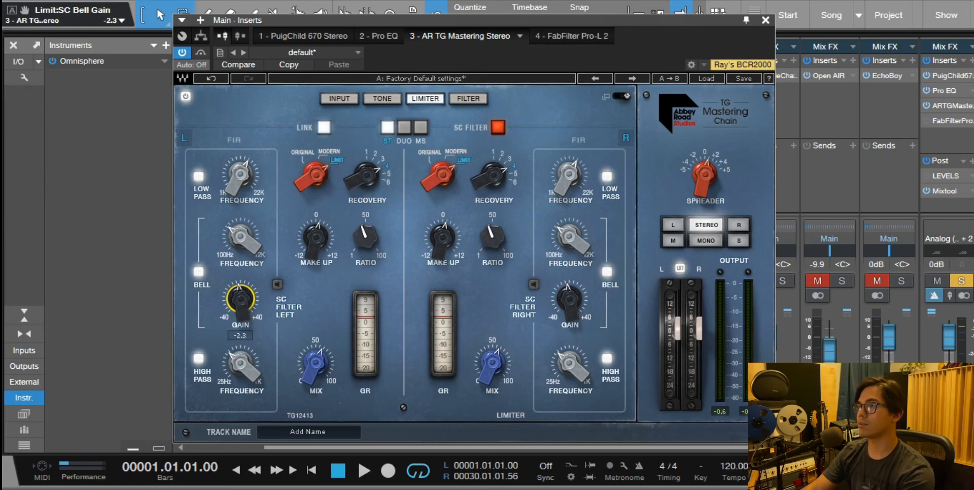
key(space)
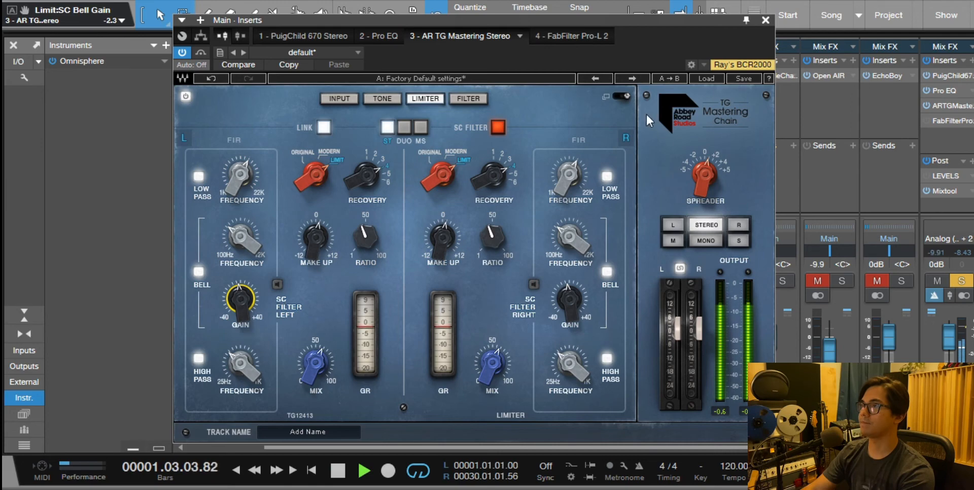
key(space)
Show the Filter section of the TG Mastering Chain in the detailed view and check its high-pass and presence frequencies.
click(621, 96)
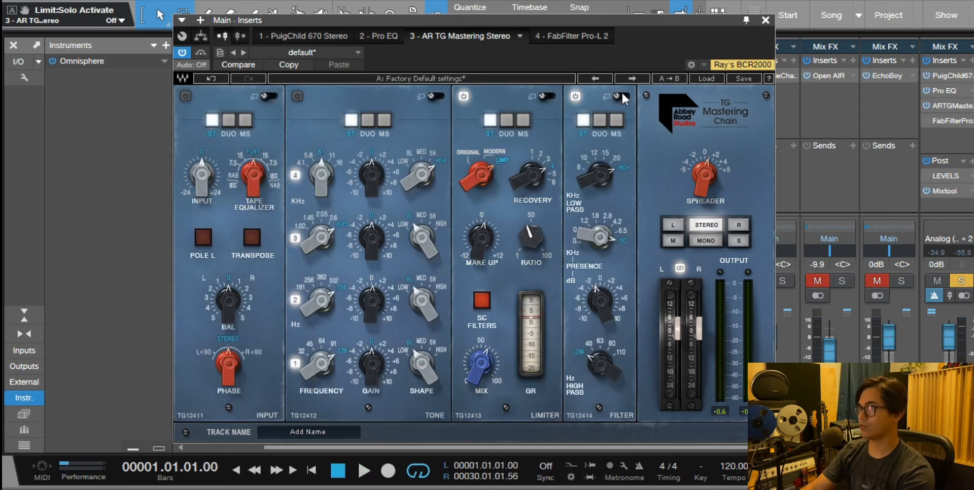
click(622, 95)
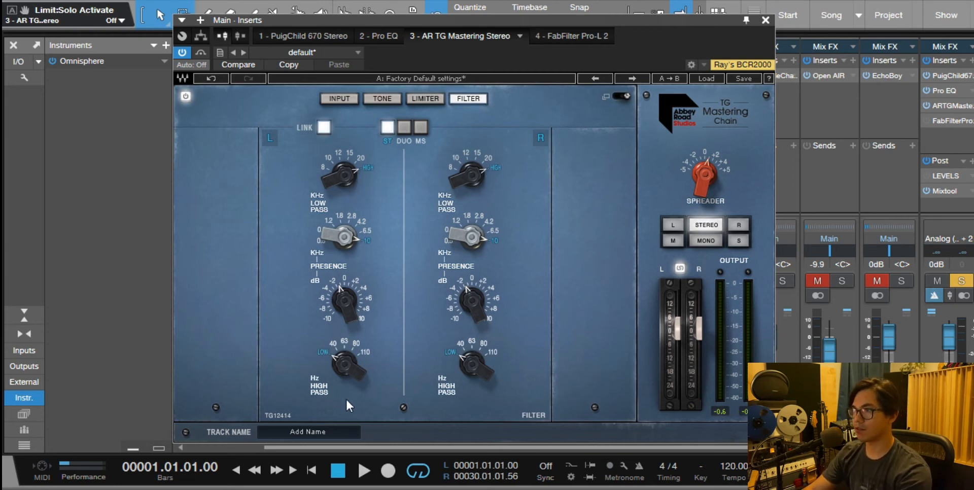
click(342, 369)
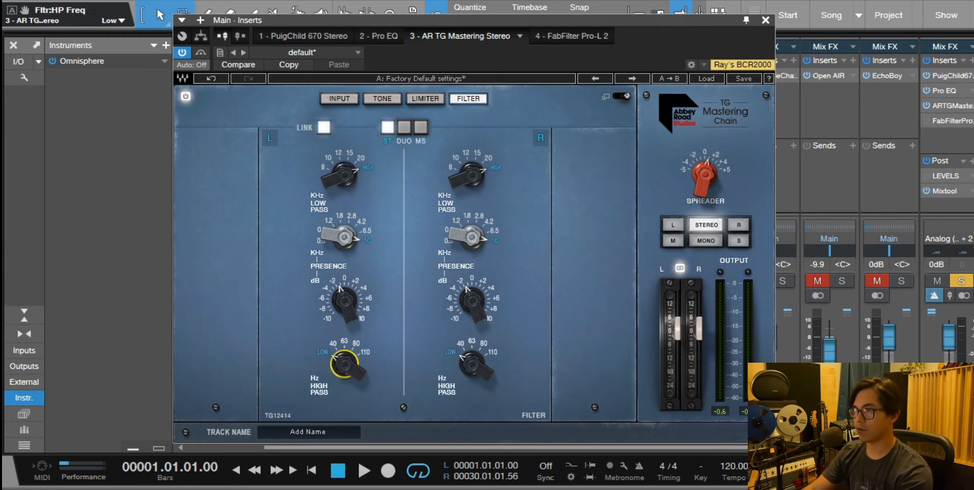
click(369, 241)
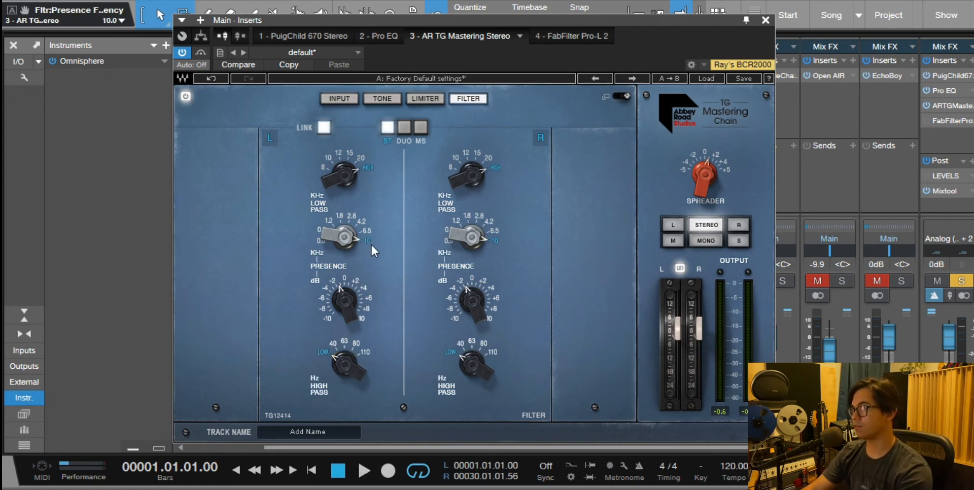
Set the Filter section's presence gain to -1.00 dB, compare the mix with the section off and on, and close the window.
key(space)
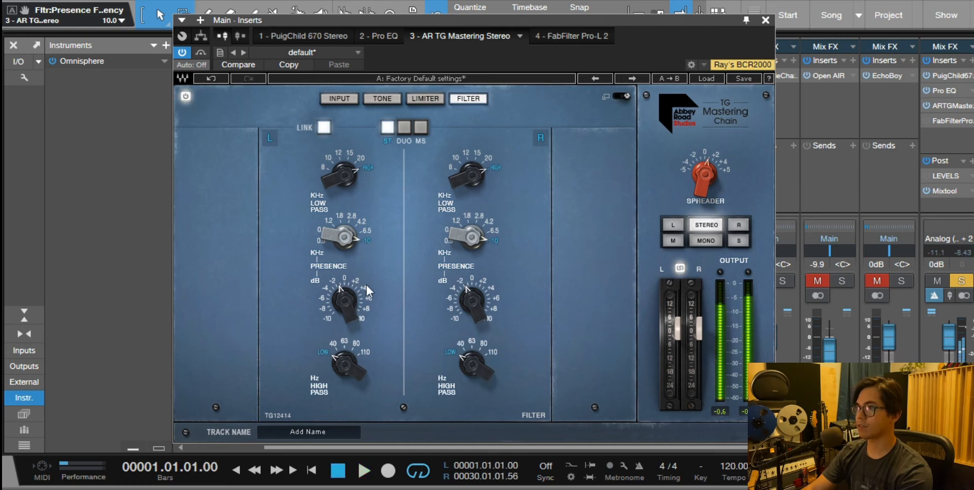
mouse_move(347, 294)
mouse_down()
mouse_move(346, 335)
mouse_move(346, 305)
mouse_up()
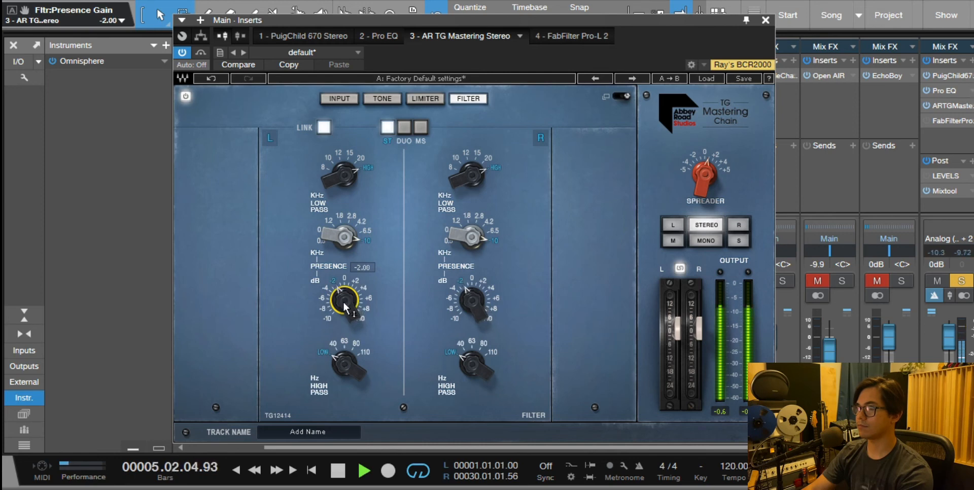
click(185, 96)
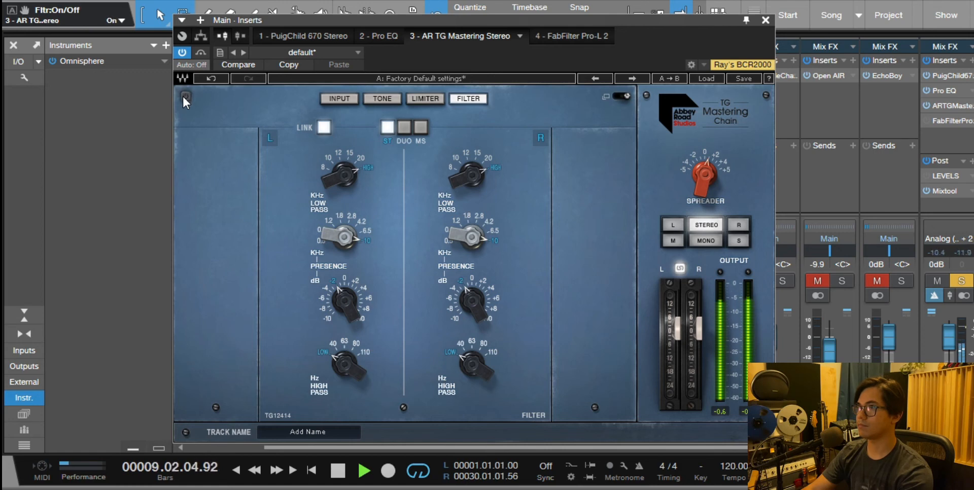
click(184, 96)
key(space)
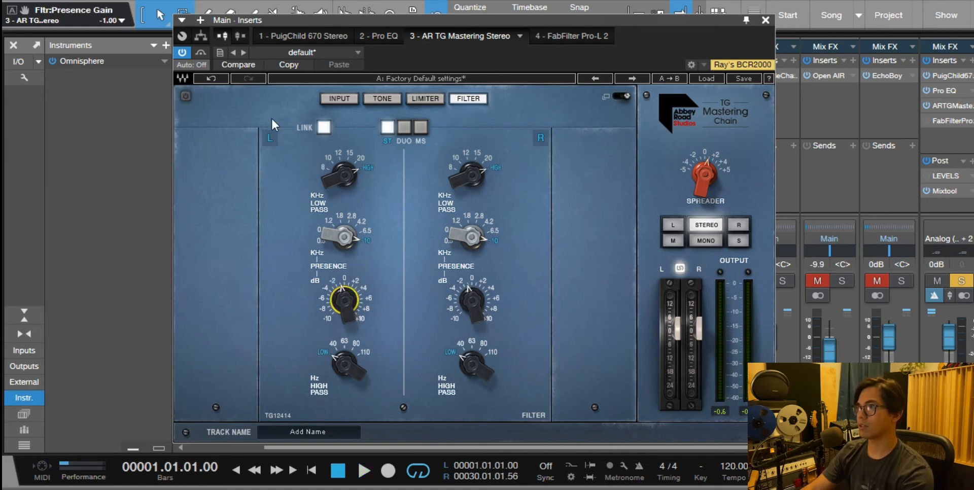
key(space)
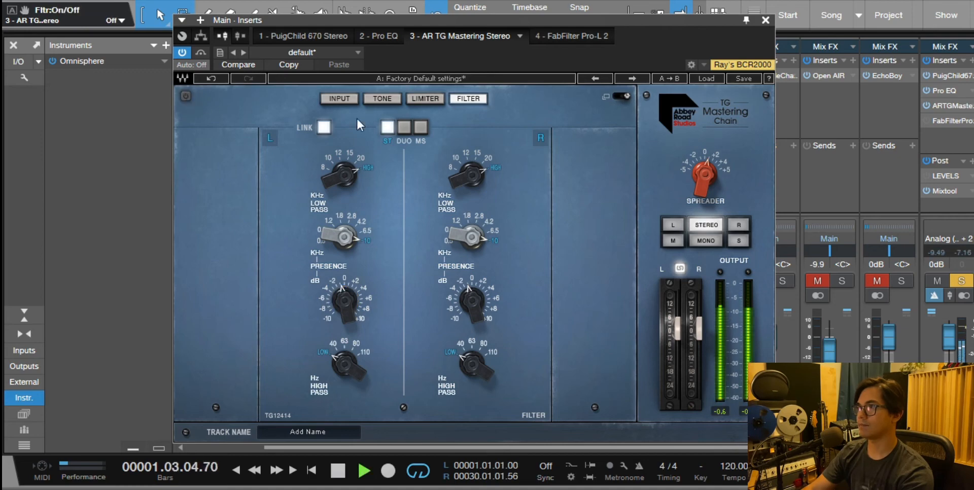
key(space)
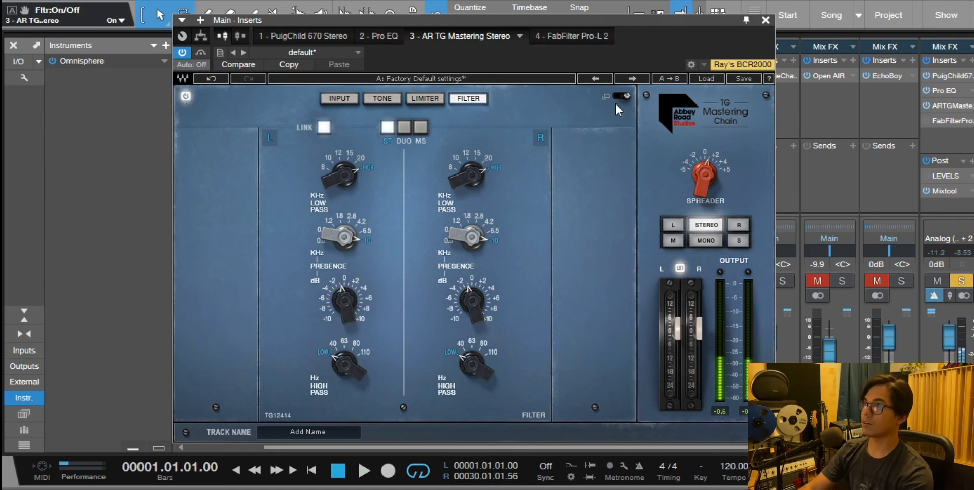
click(619, 96)
click(765, 20)
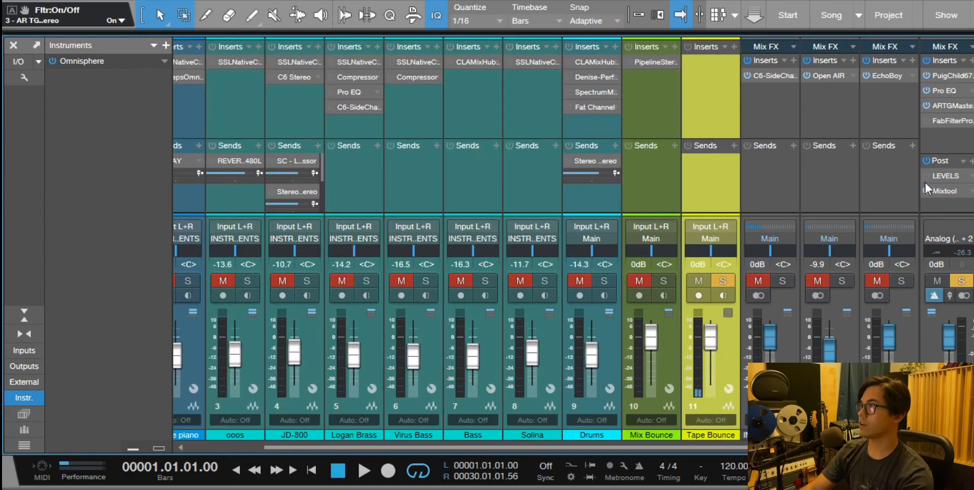
Enable and open LEVELS in the Main output's post-fader slot and look through its presets from Default to Broadcast.
click(955, 174)
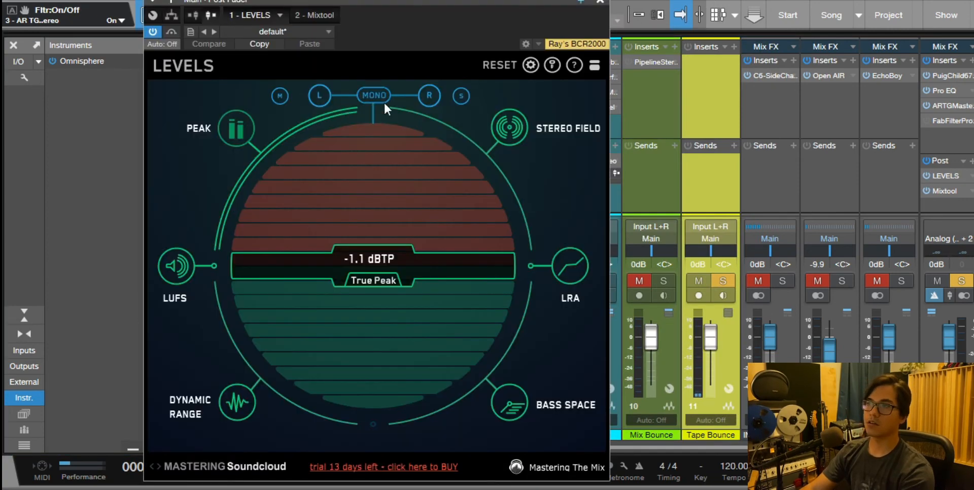
drag(333, 4, 267, 2)
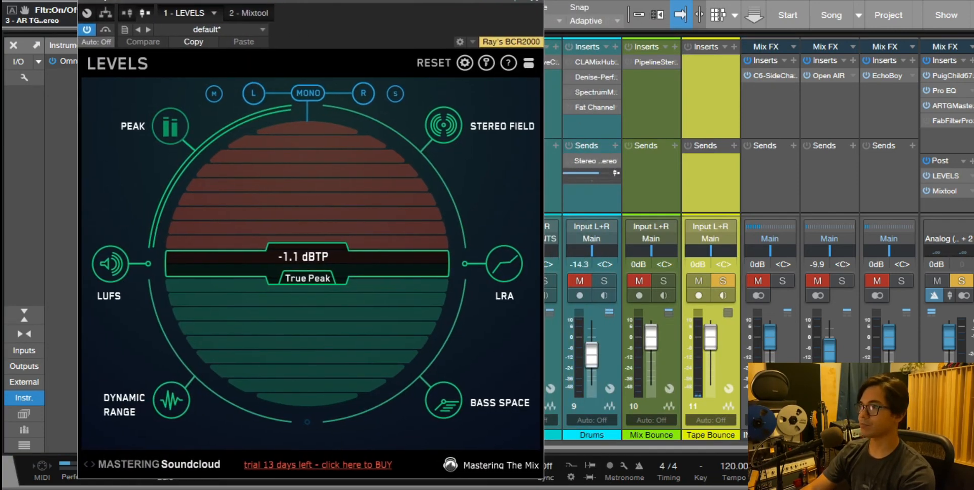
click(178, 461)
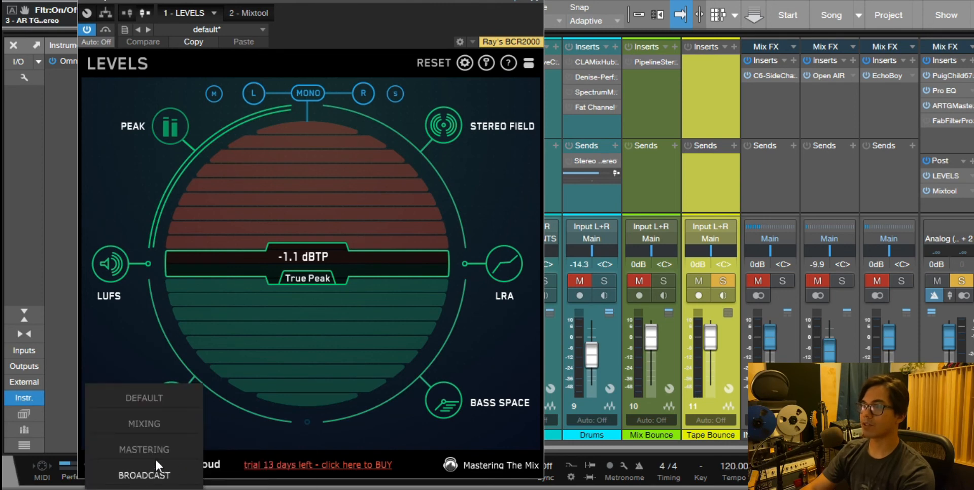
mouse_move(151, 451)
click(400, 430)
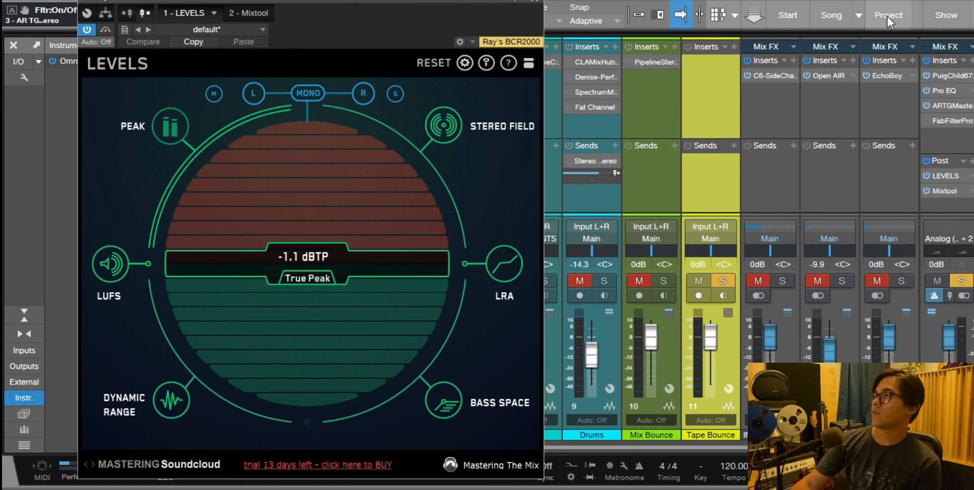
Enable and open FabFilter Pro-L 2 on the Main output and set its gain to +2.3 dB during playback.
click(944, 120)
drag(455, 21, 634, 46)
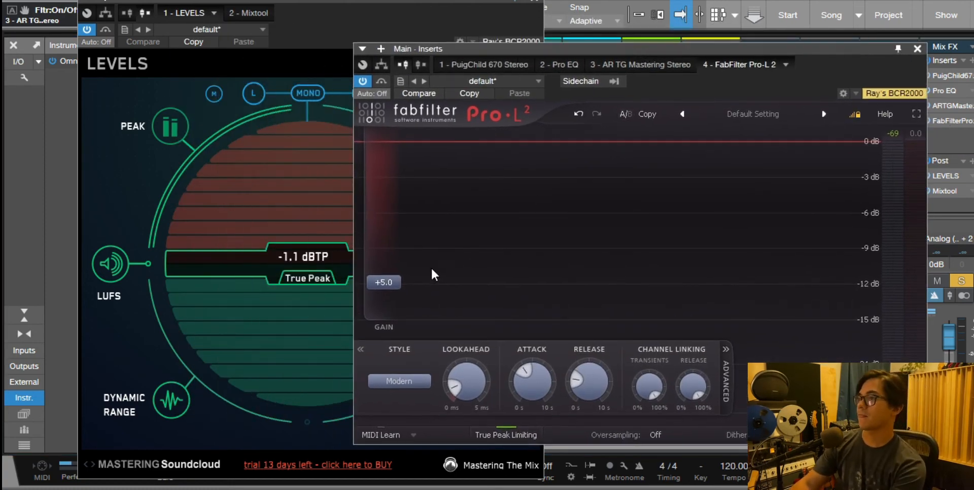
key(space)
drag(391, 285, 390, 302)
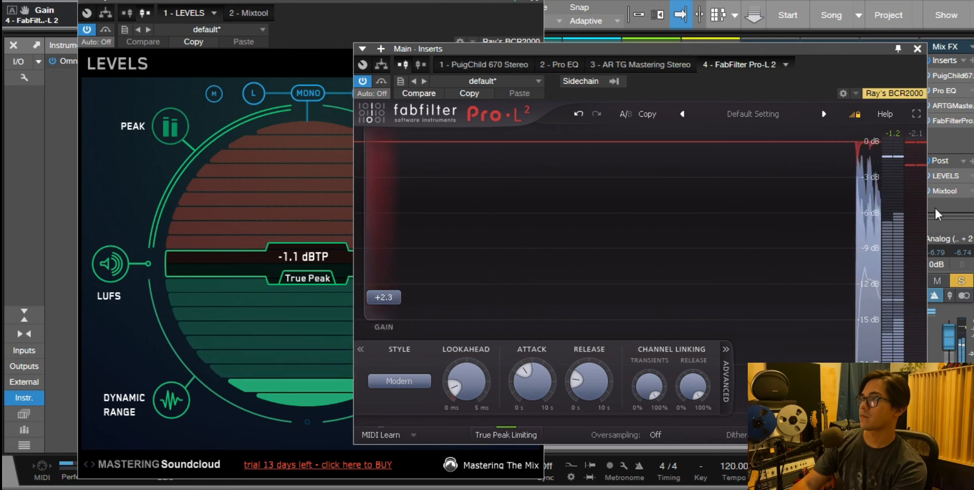
Check the post-fader Mixtool's gain on the Main output and arrange the LEVELS and Pro-L 2 windows beside each other.
click(957, 193)
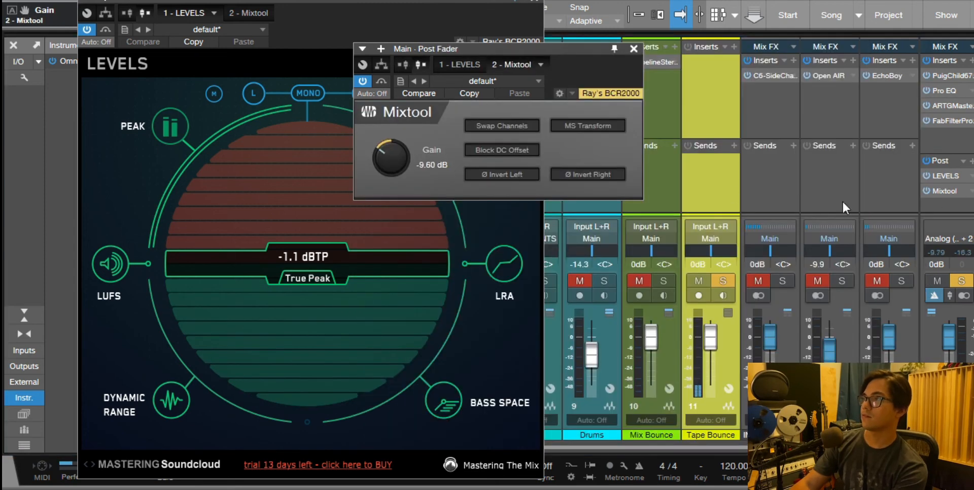
click(938, 172)
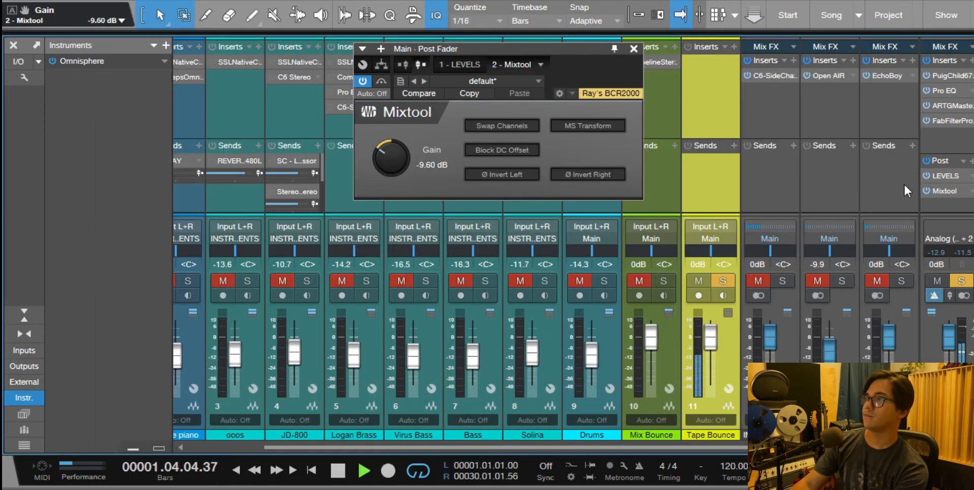
click(957, 176)
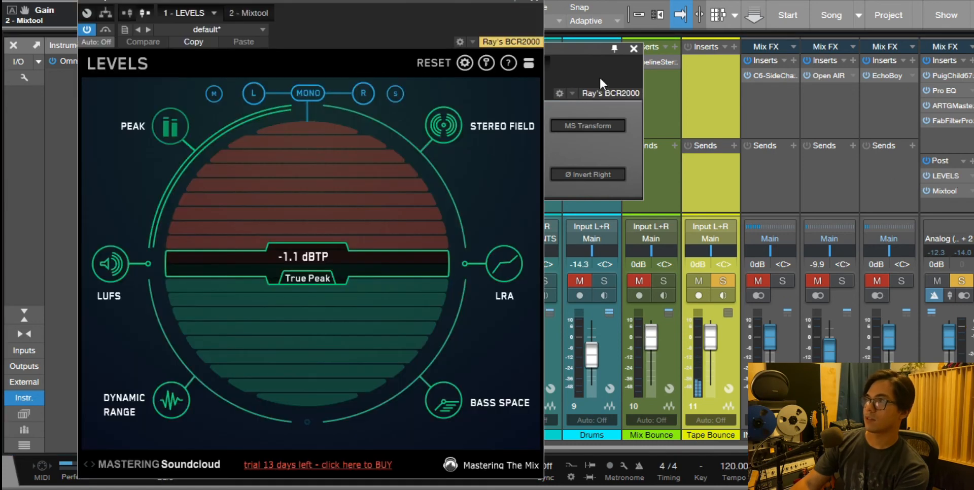
click(948, 122)
drag(372, 5, 258, 3)
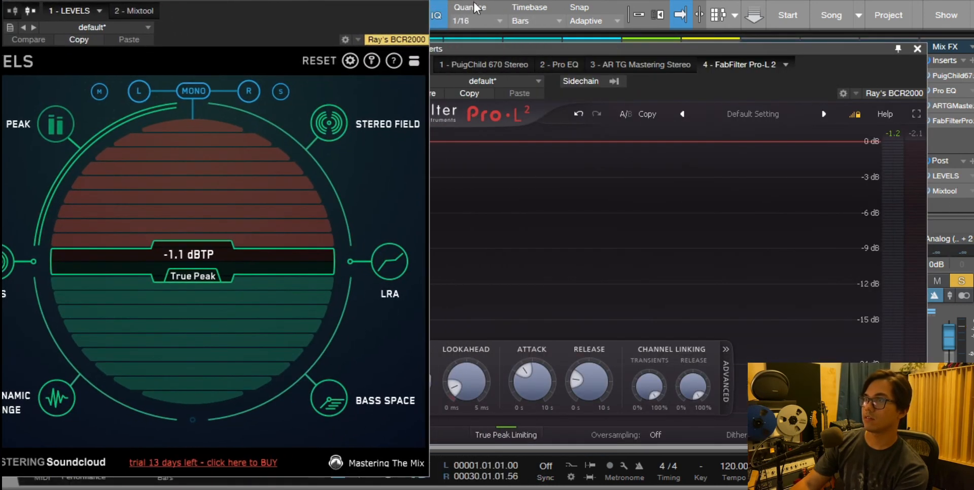
Raise FabFilter Pro-L 2's gain on the Main output to +4.3 dB while auditioning the song, and close its window.
drag(511, 50, 580, 15)
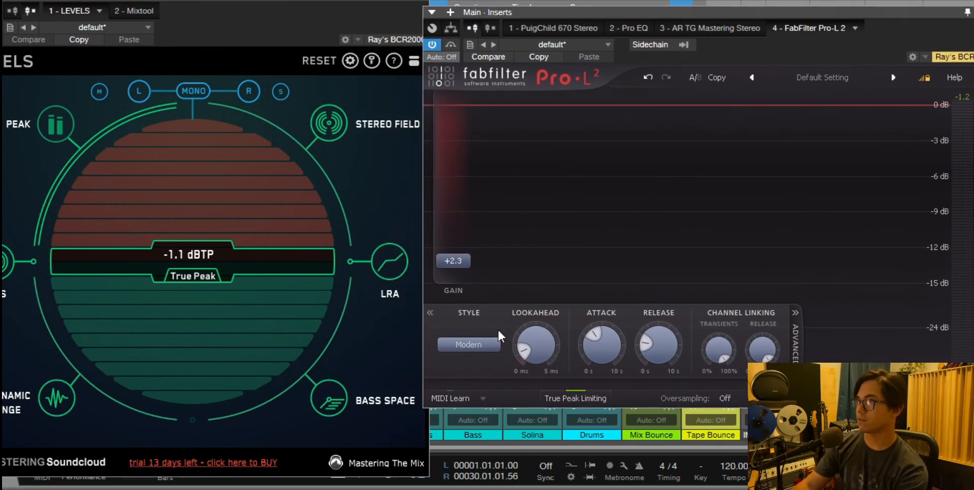
key(space)
drag(457, 269, 458, 257)
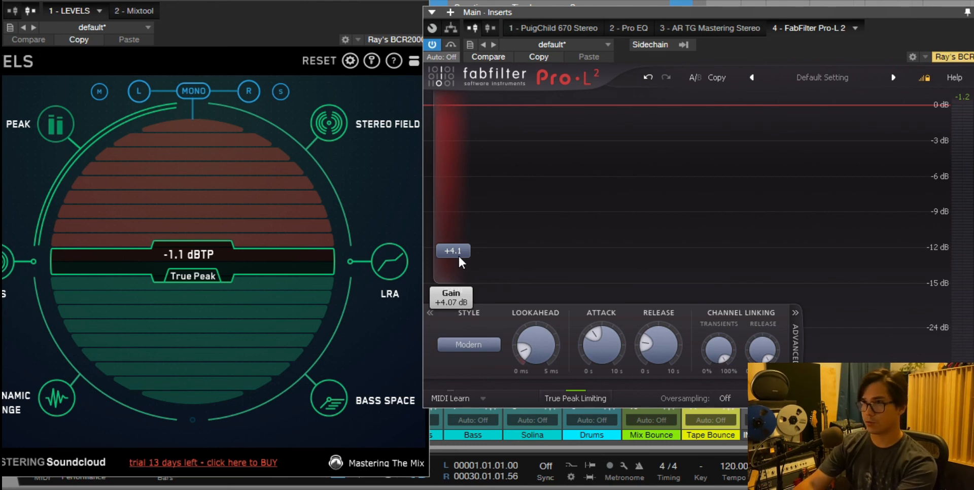
key(space)
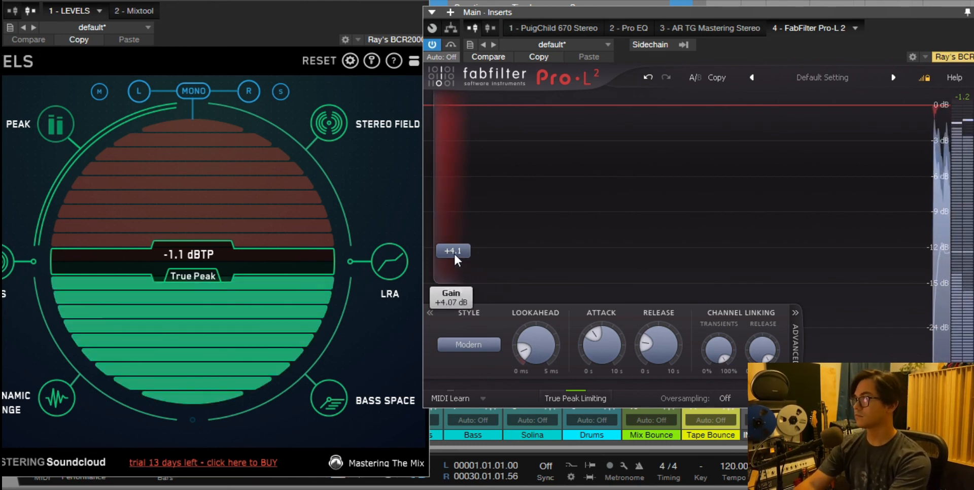
drag(454, 254, 455, 249)
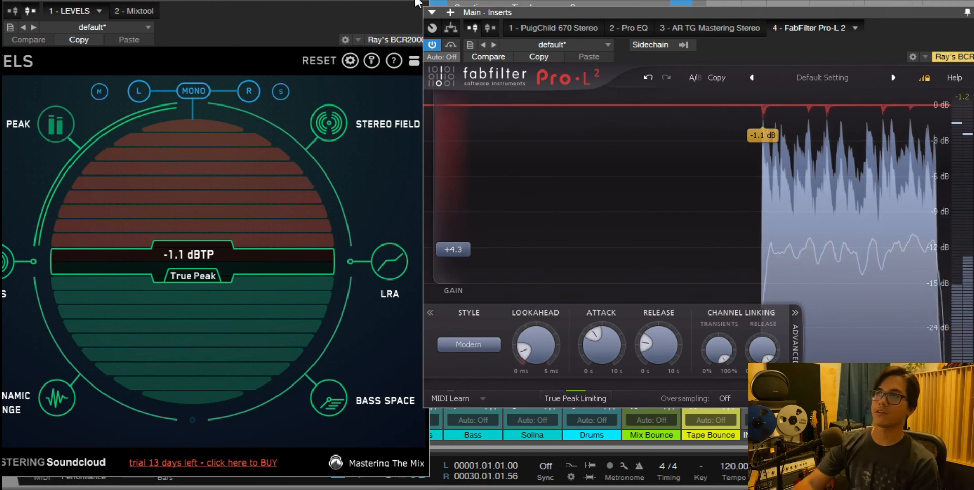
drag(604, 17, 503, 23)
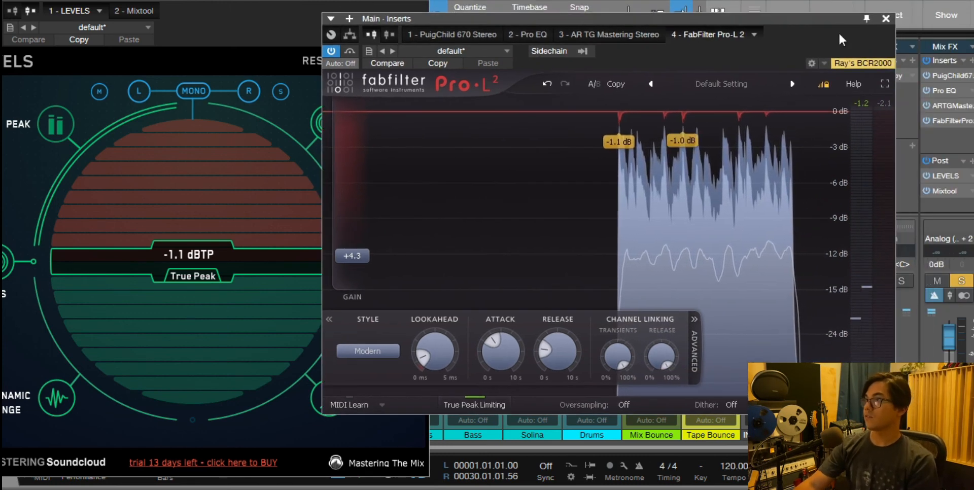
click(885, 19)
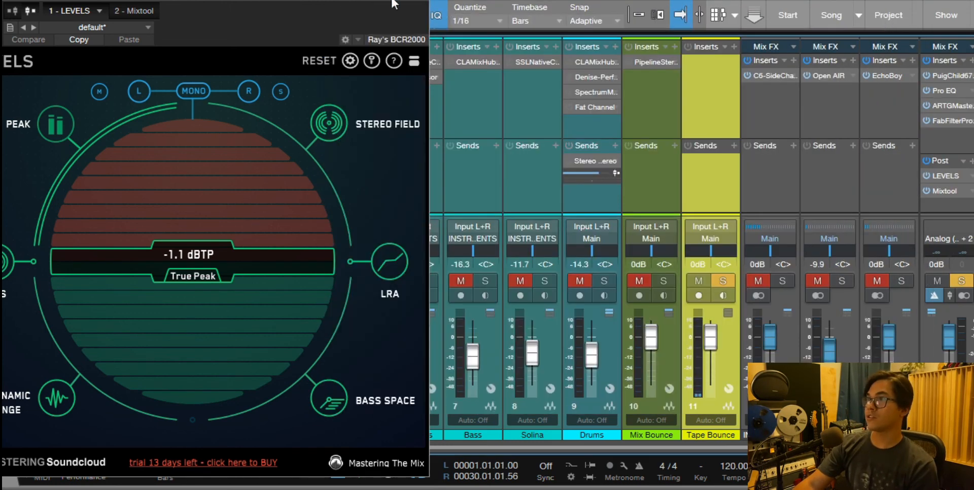
Play the song from around bar 15 in the arrangement while watching the LEVELS true-peak meter, and close the LEVELS window.
drag(393, 4, 521, 77)
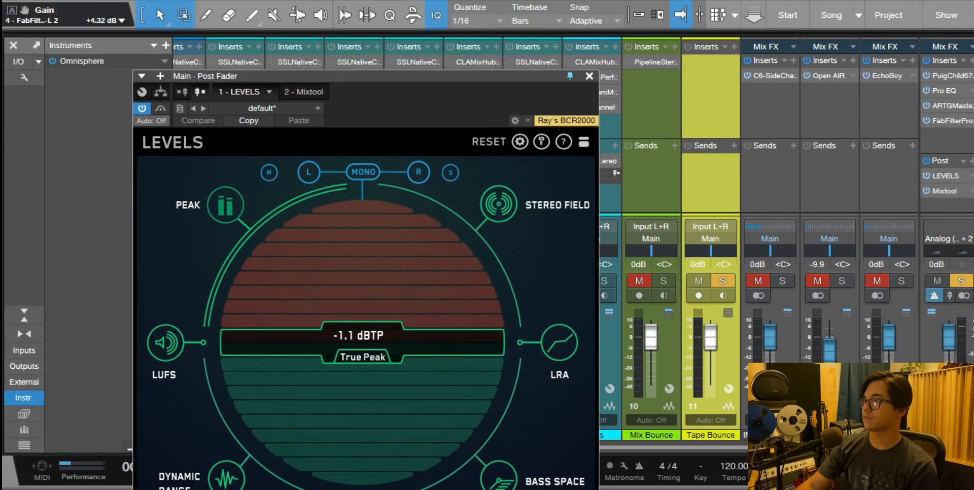
key(F3)
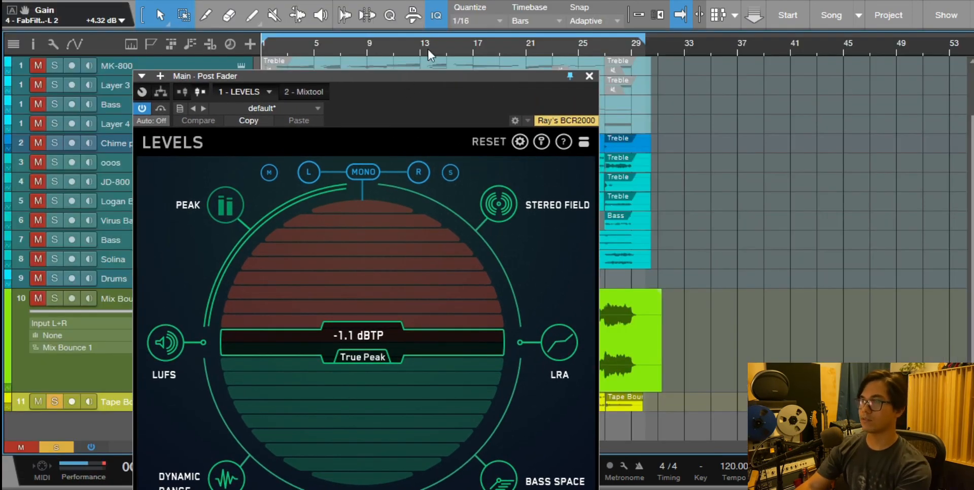
key(space)
click(391, 50)
click(452, 50)
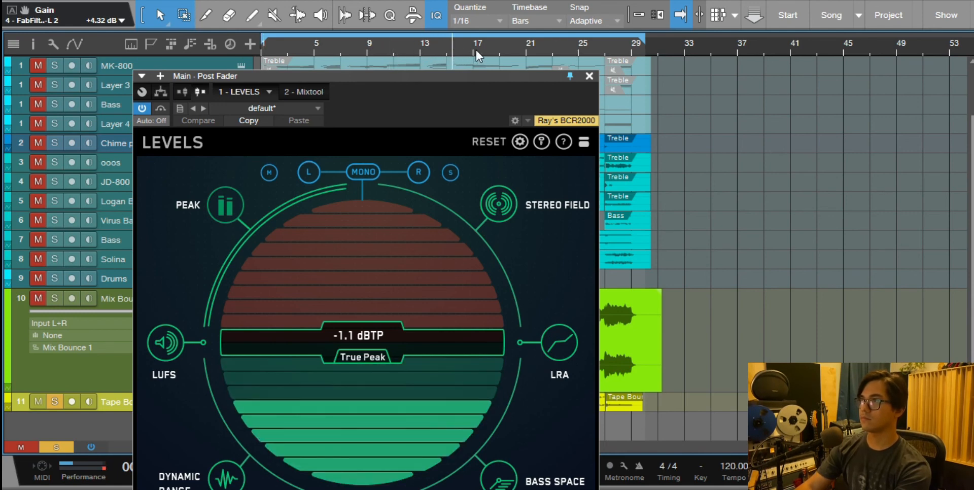
key(space)
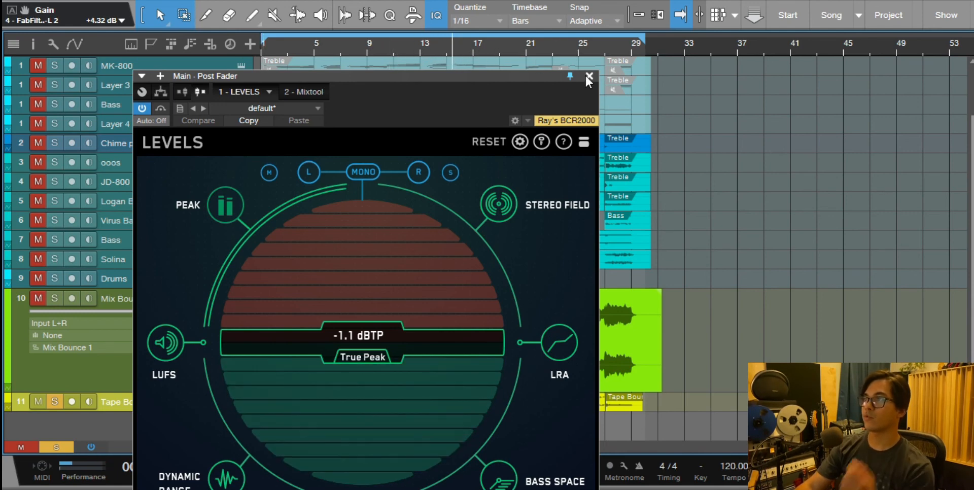
click(587, 75)
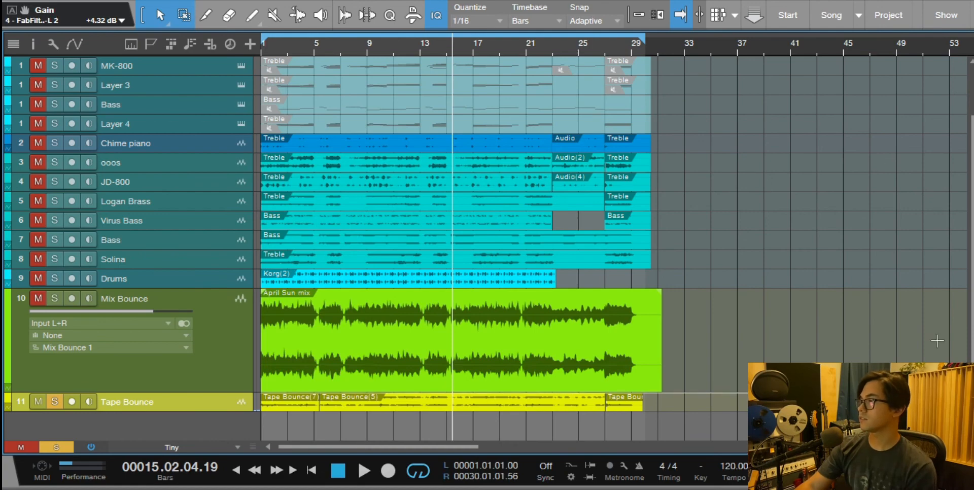
Resume playback in the arrangement, reduce the Mix Bounce track's height and enlarge the Tape Bounce track to show its waveform.
key(F3)
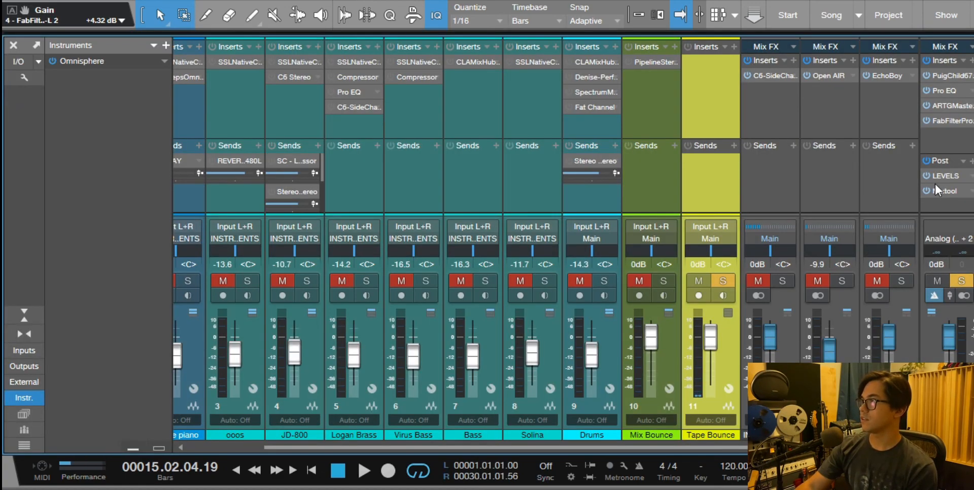
key(F3)
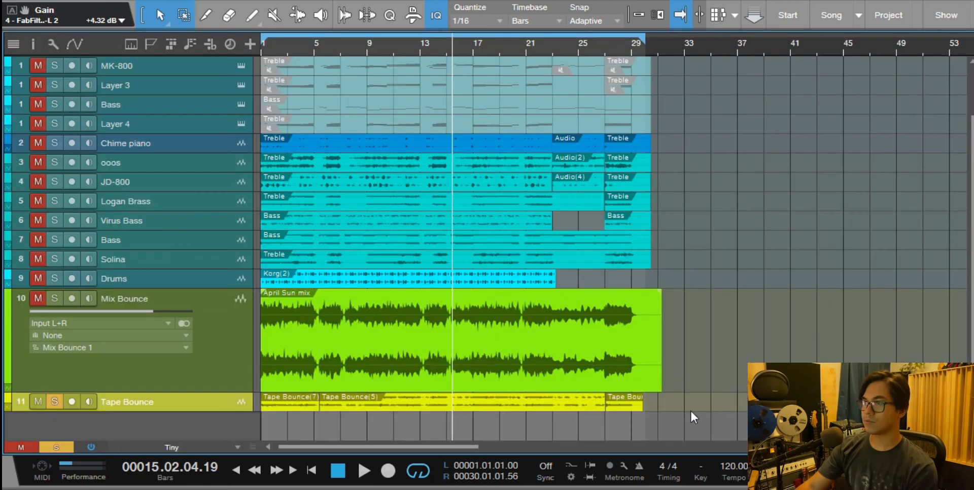
click(366, 472)
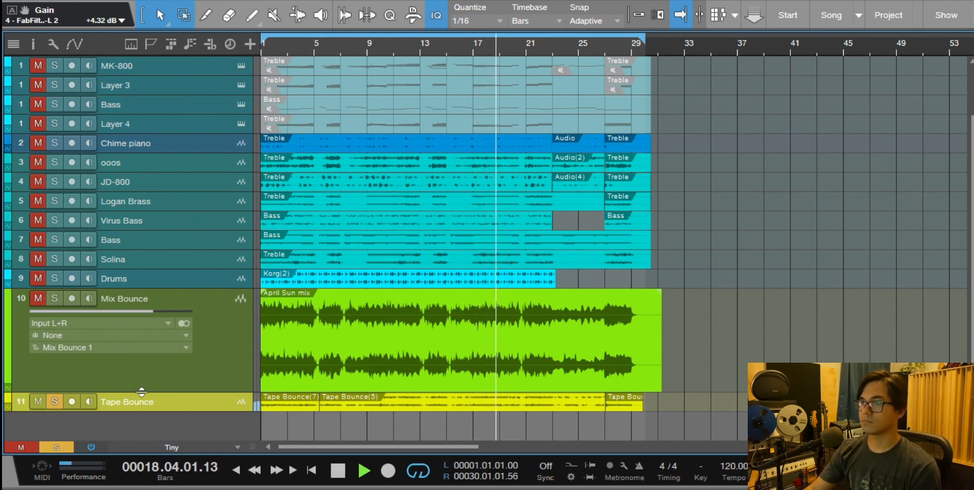
drag(141, 391, 154, 324)
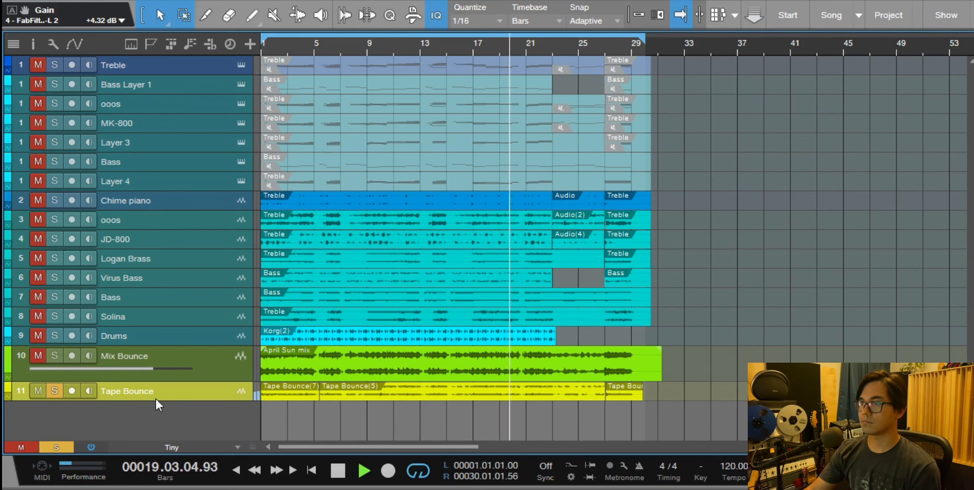
drag(155, 400, 163, 447)
scroll(176, 376, down, 3)
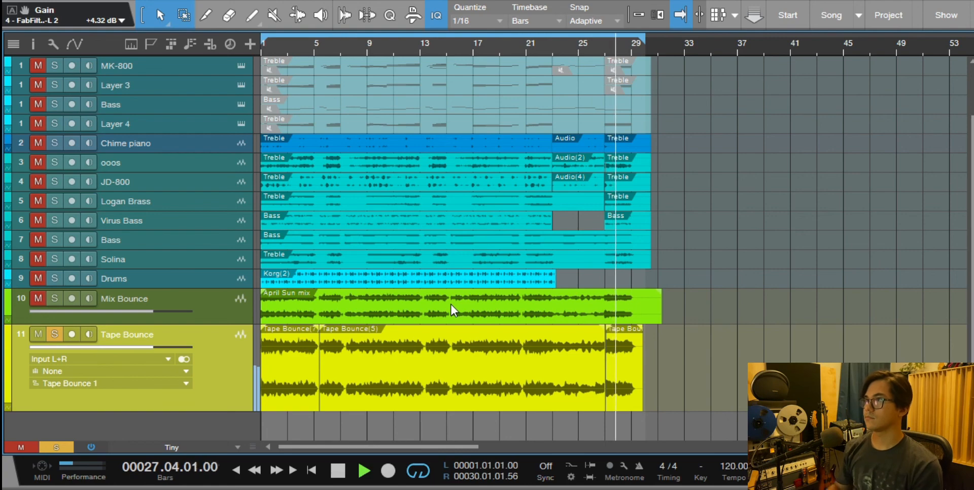
Extend the loop range's end to about bar 33 and stop playback past the end of the Tape Bounce.
drag(641, 51, 689, 41)
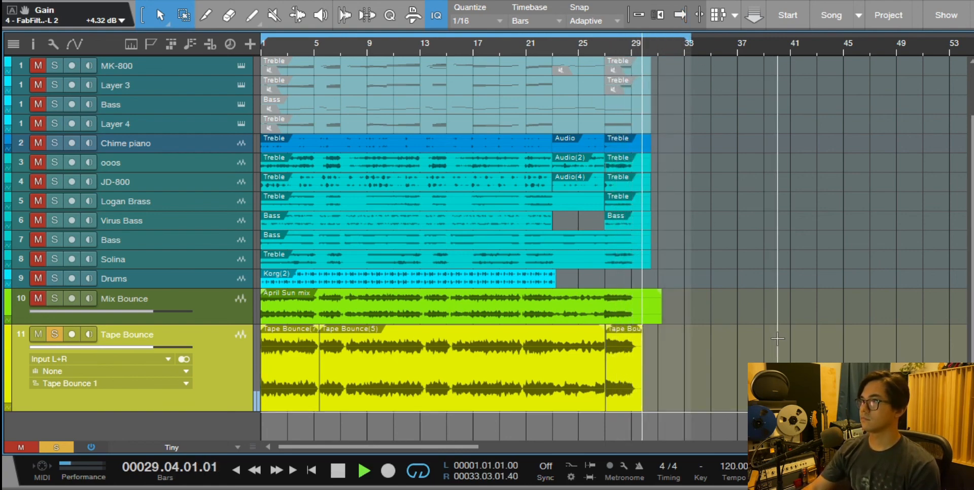
click(641, 378)
click(661, 372)
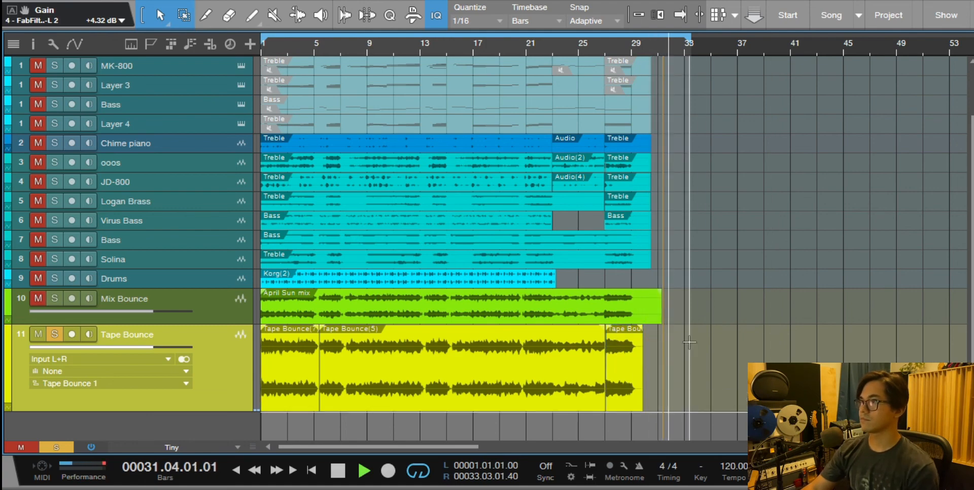
key(space)
Examine the fade-out at the end of the last Tape Bounce clip up close and return to the mixer.
drag(637, 52, 662, 95)
drag(687, 331, 688, 337)
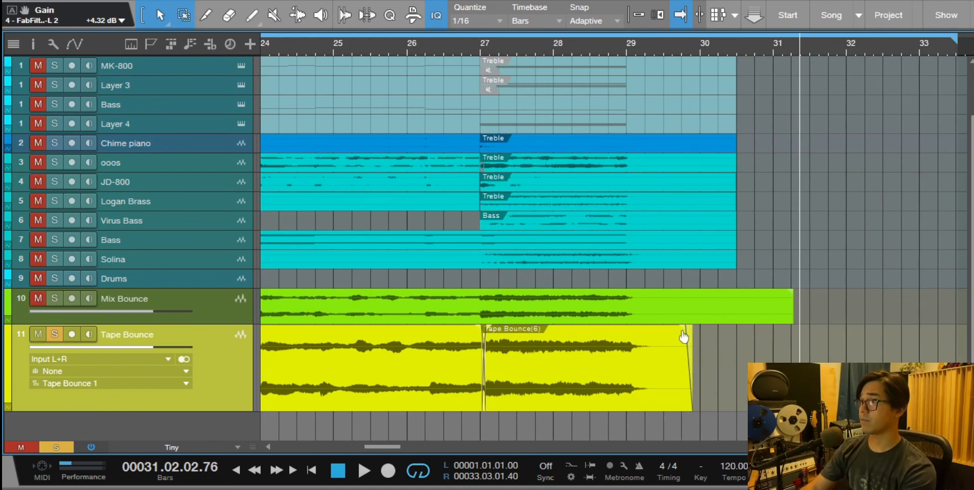
key(F3)
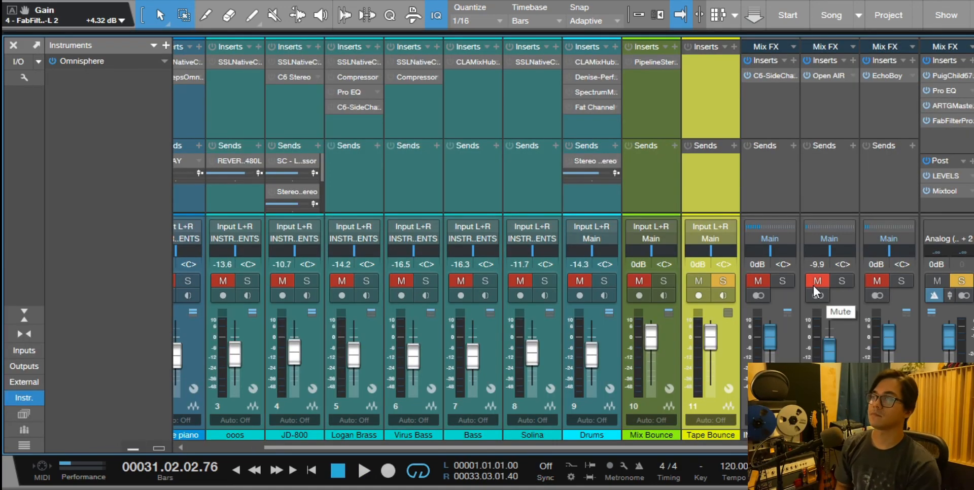